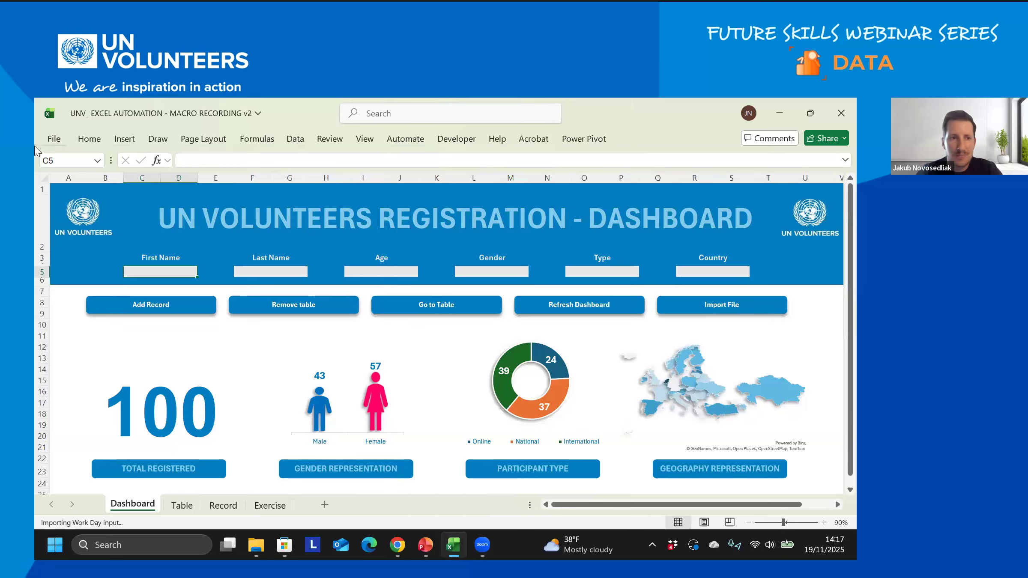
- In Excel Options > Customize Ribbon, untick and re-tick Developer under Main Tabs, then confirm
click(55, 140)
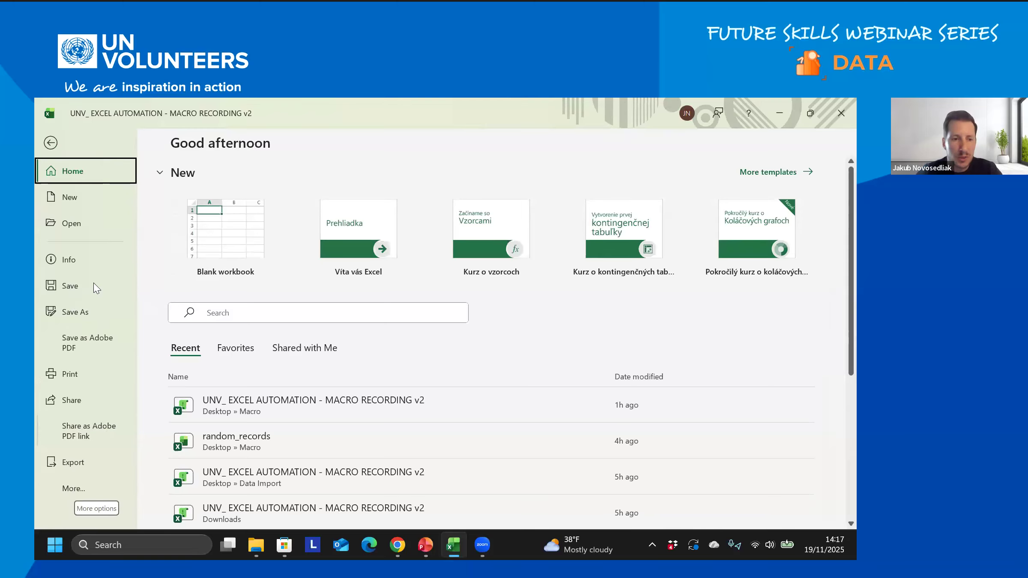
click(75, 488)
click(182, 487)
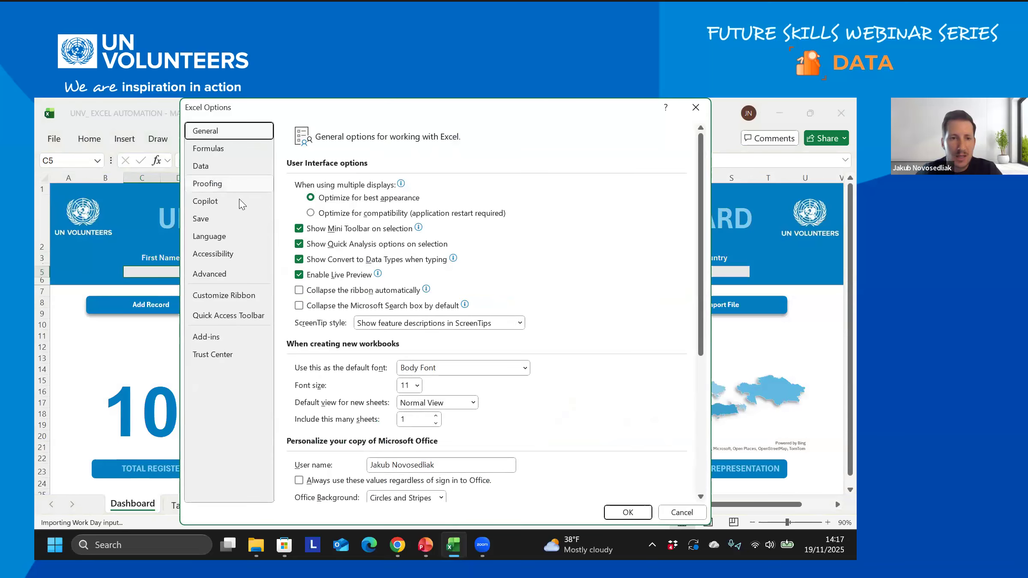
click(221, 300)
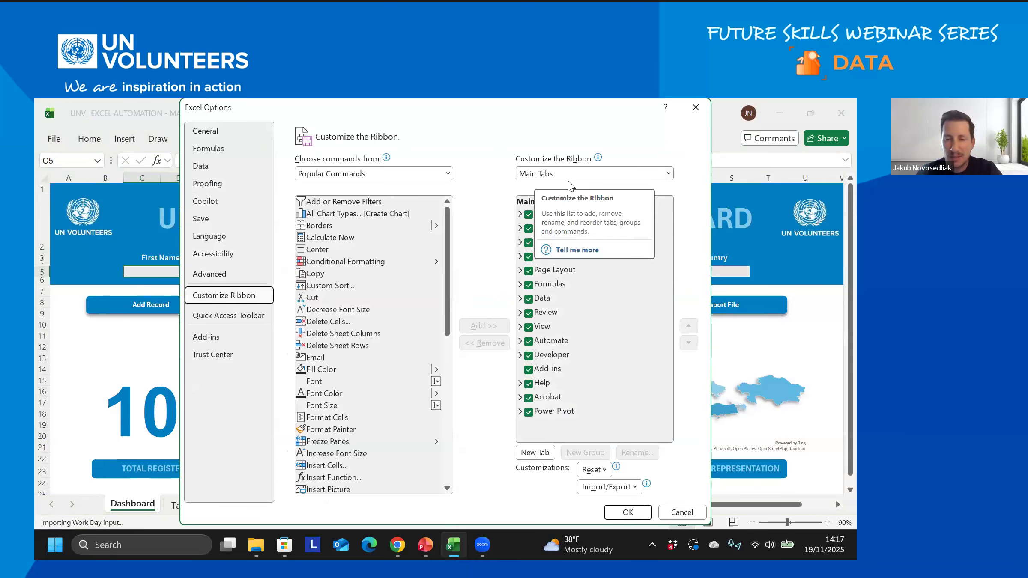
click(529, 357)
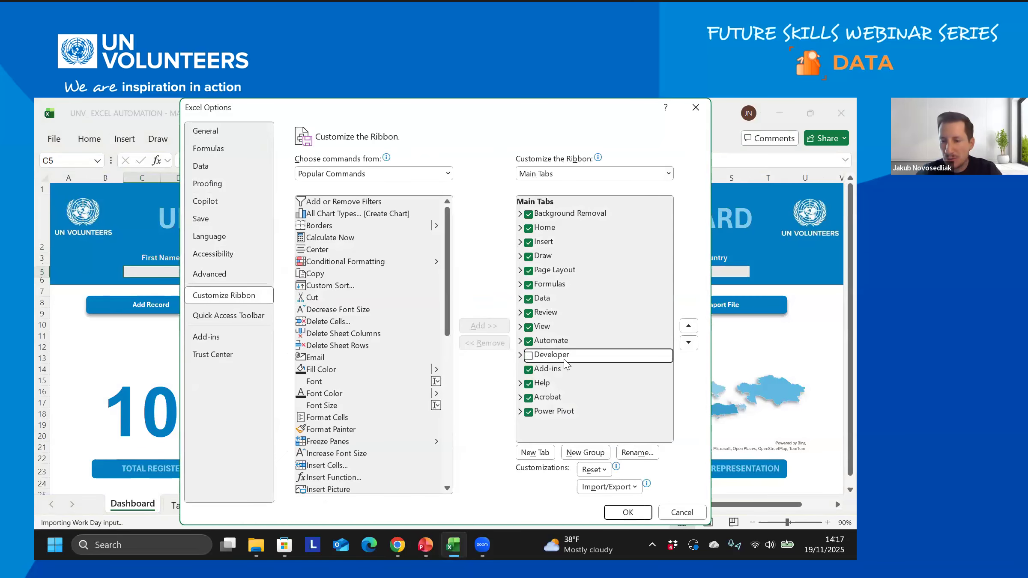
click(530, 355)
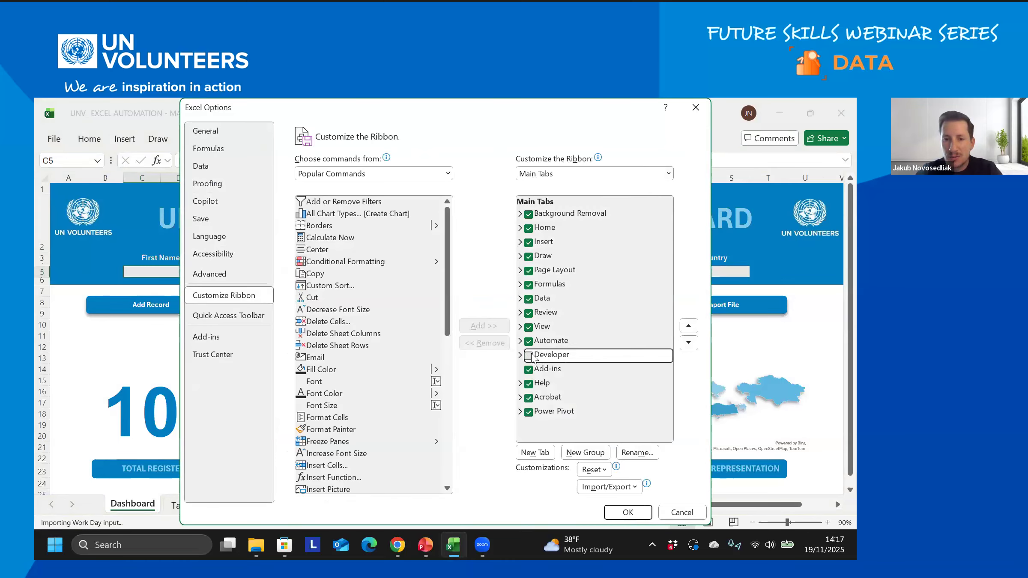
click(628, 512)
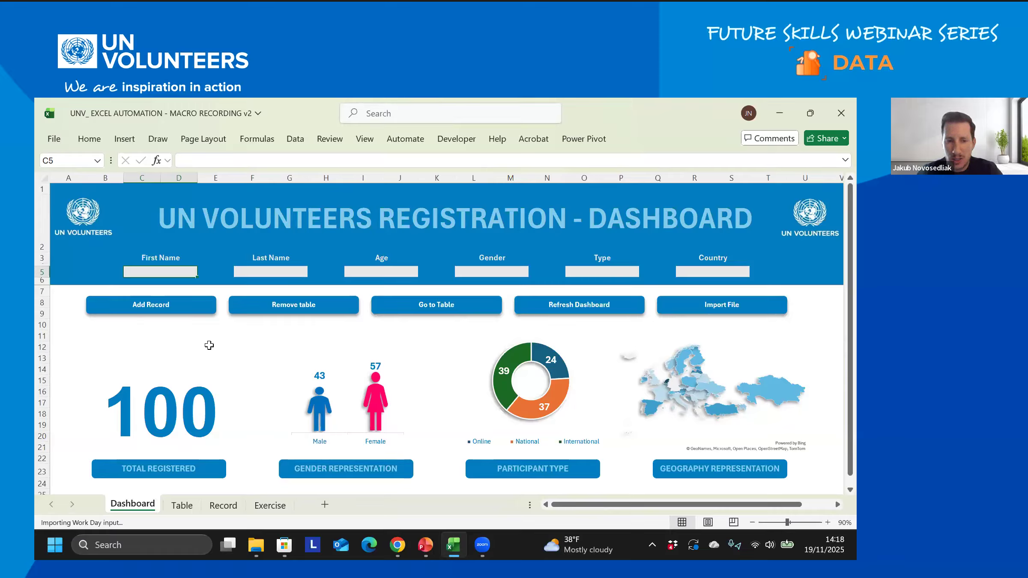
mouse_move(404, 397)
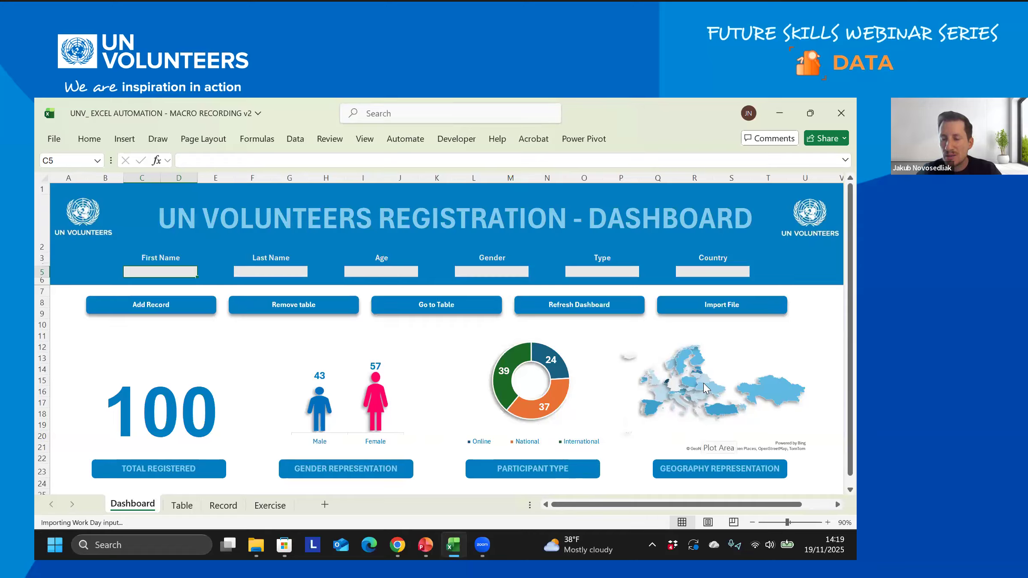
- Leave the dashboard's map chart and switch to the Table sheet of registration records
mouse_move(703, 383)
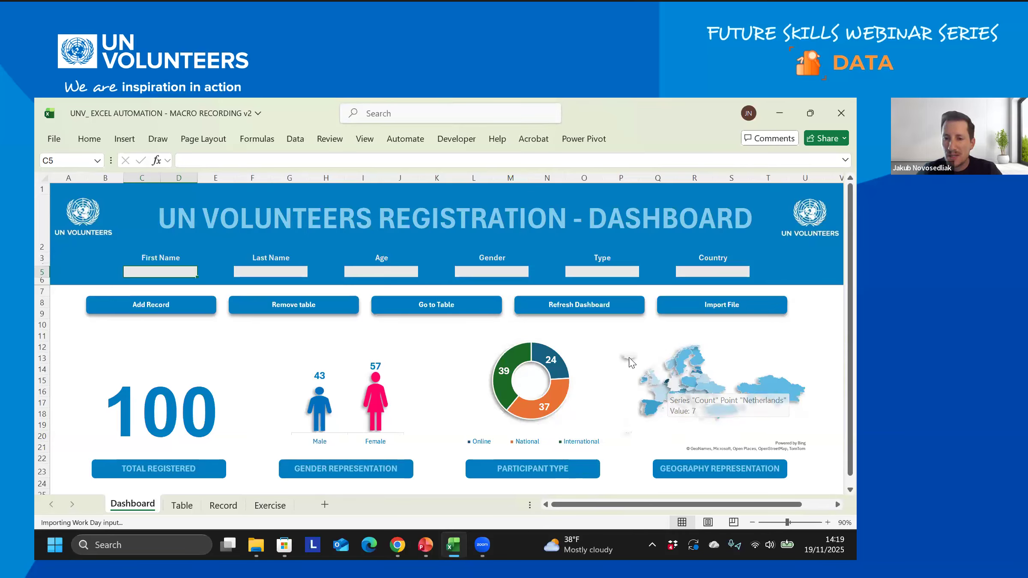
mouse_move(629, 358)
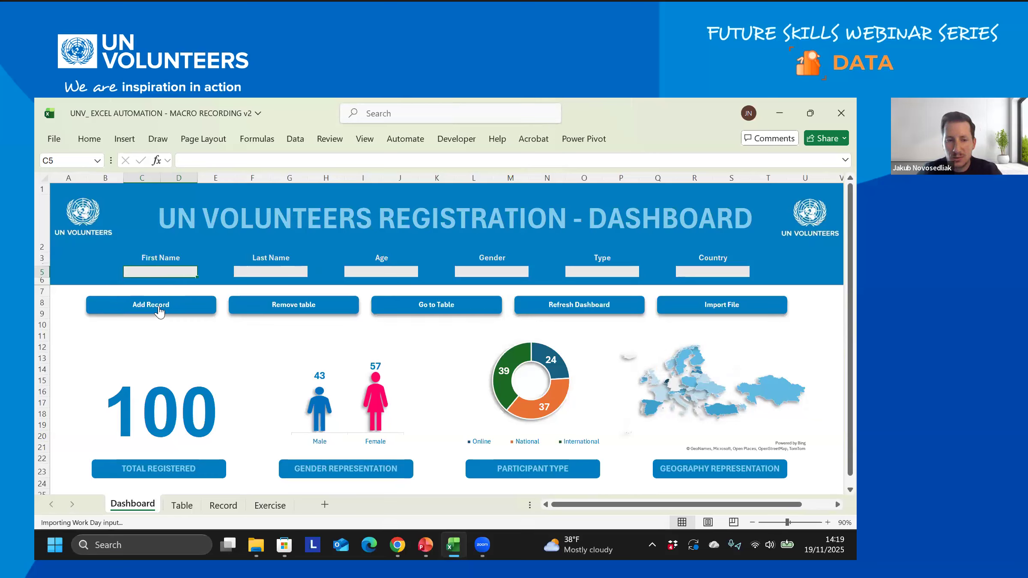
click(184, 506)
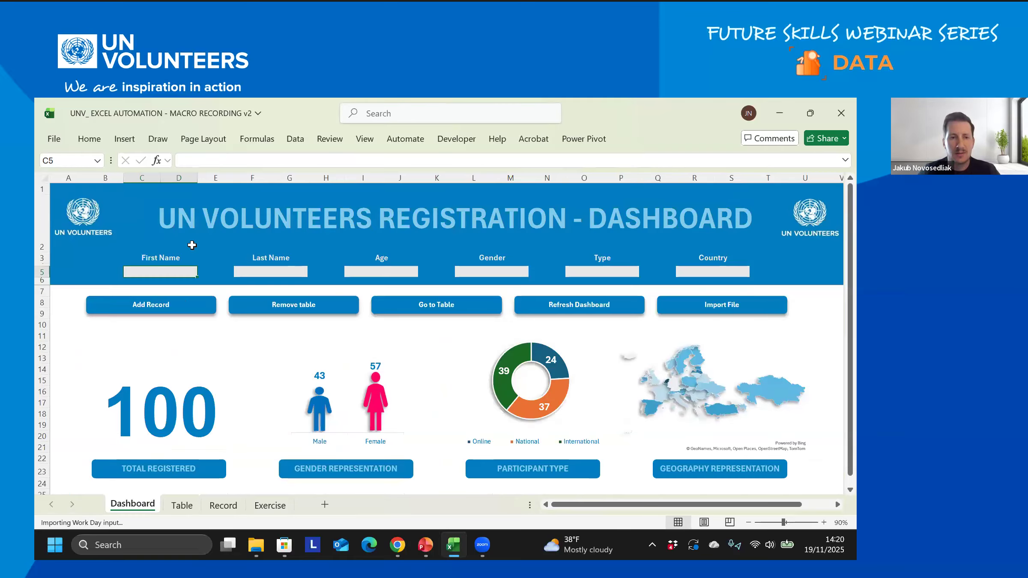
- Enter the participant's first name, last name and age 38 in the form fields
text(ub)
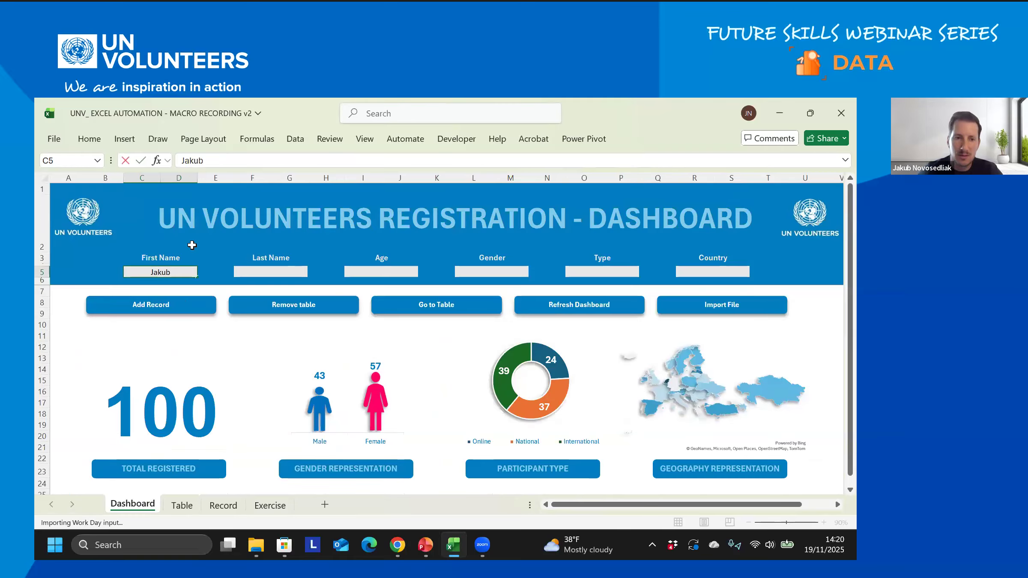
key(Tab)
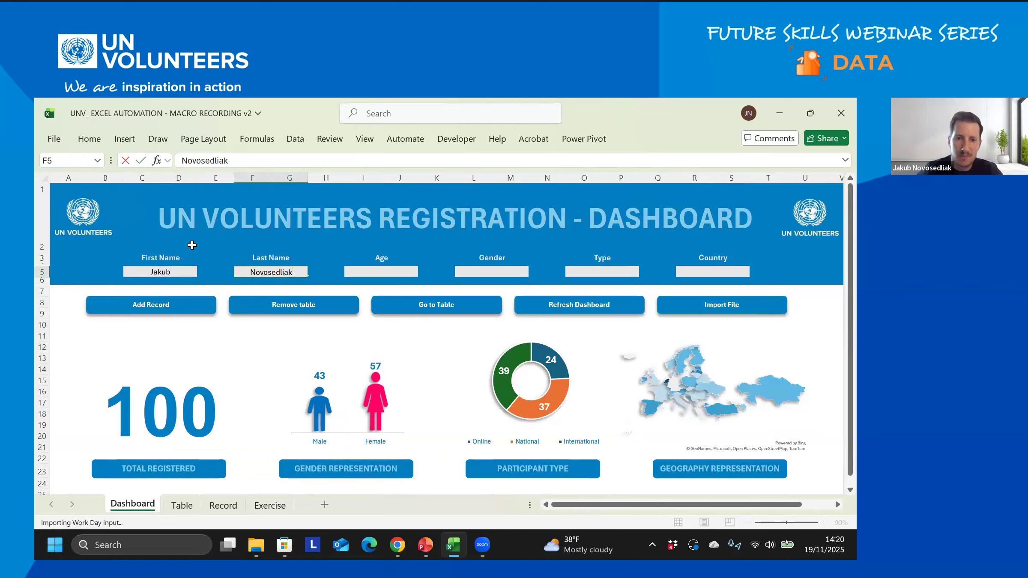
key(Tab)
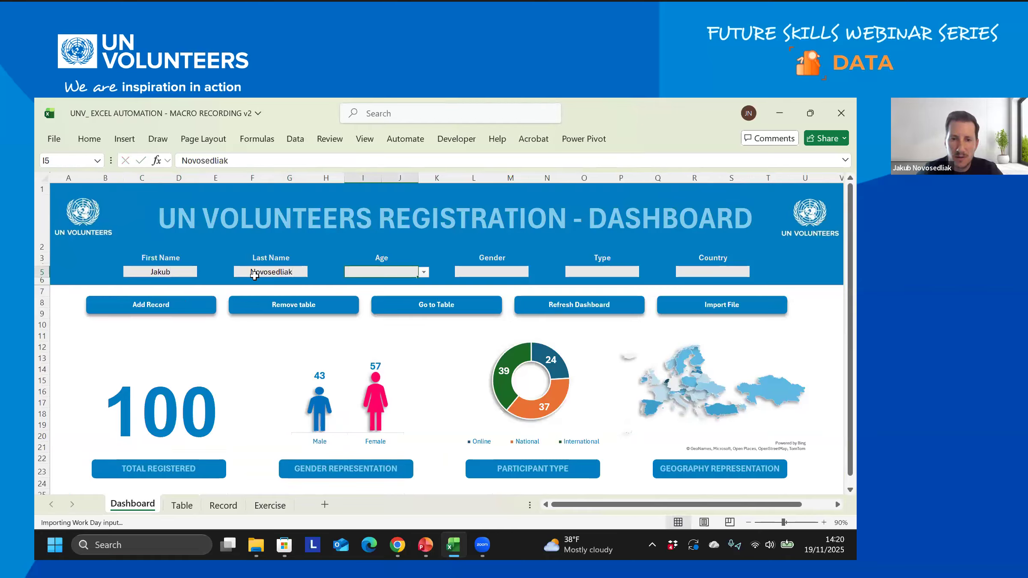
text(38)
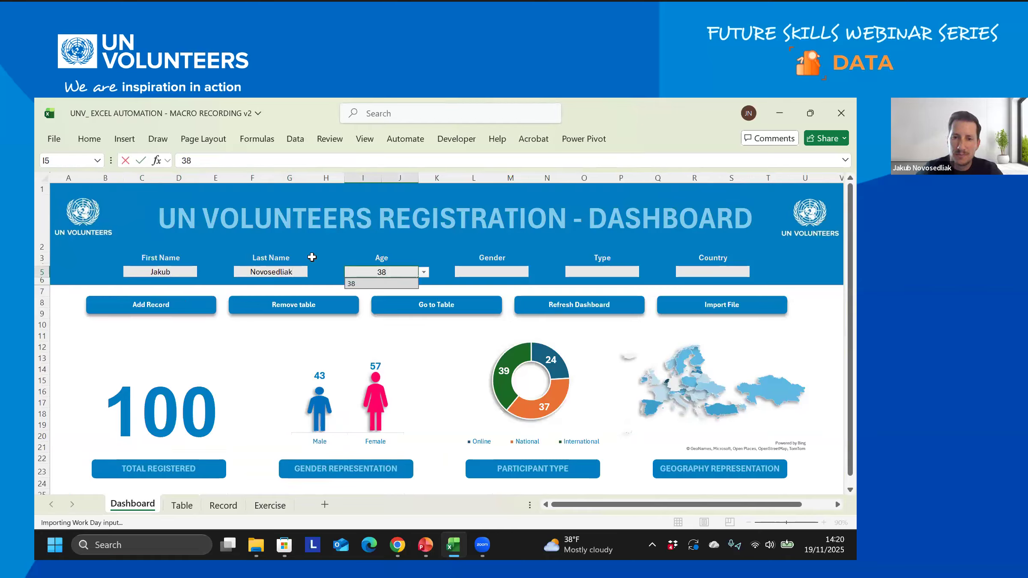
click(510, 271)
- Choose Male, Online and Slovakia from the form dropdowns, then view the Table sheet
click(534, 272)
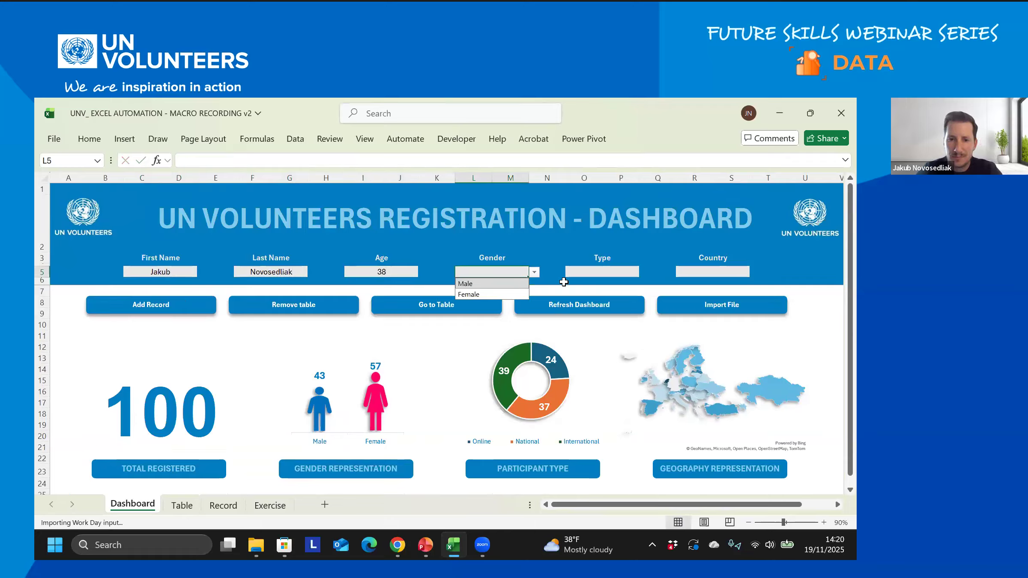
click(519, 284)
click(591, 272)
key(alt+Down)
click(592, 285)
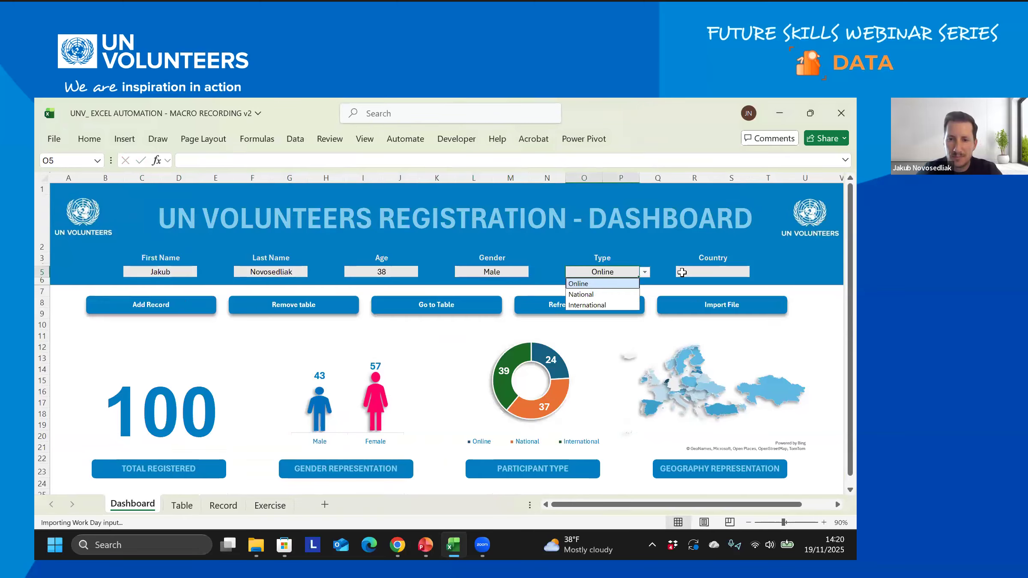
click(685, 273)
key(alt+Down)
double_click(696, 272)
text(slo)
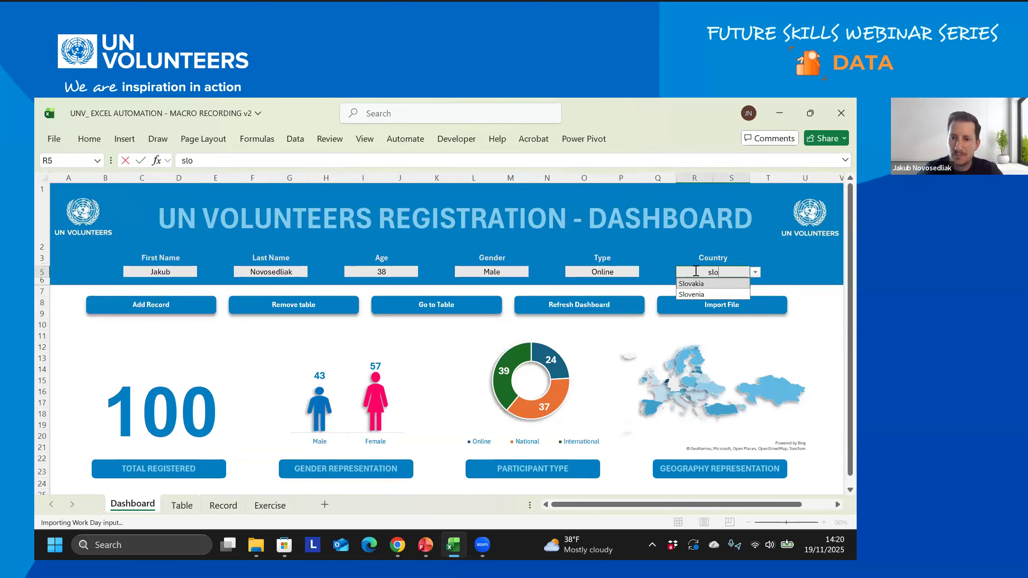
click(692, 283)
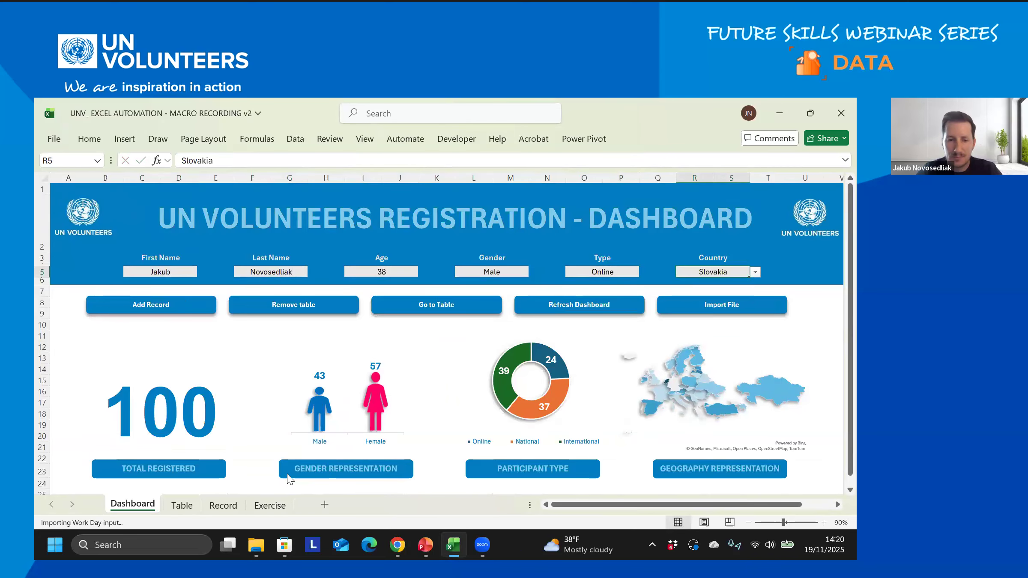
click(187, 506)
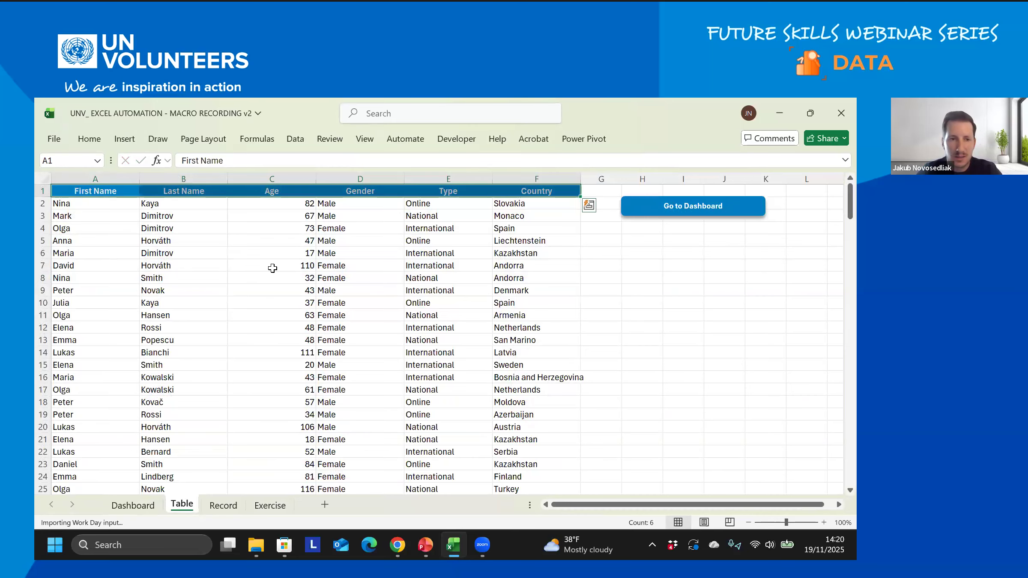
- Add the form entry with the Add Record button, confirm the new top row, and return to Dashboard
click(133, 505)
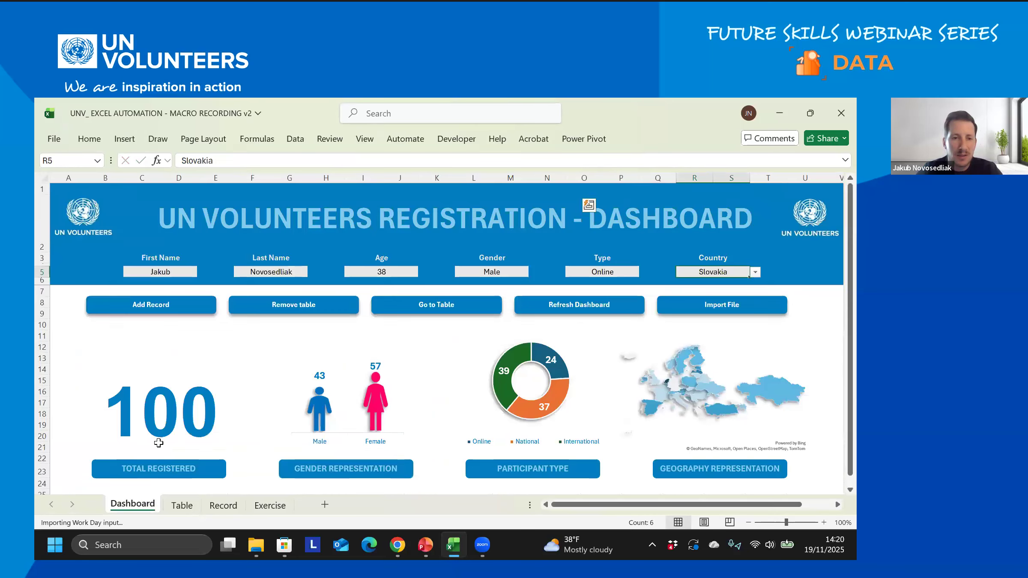
click(159, 306)
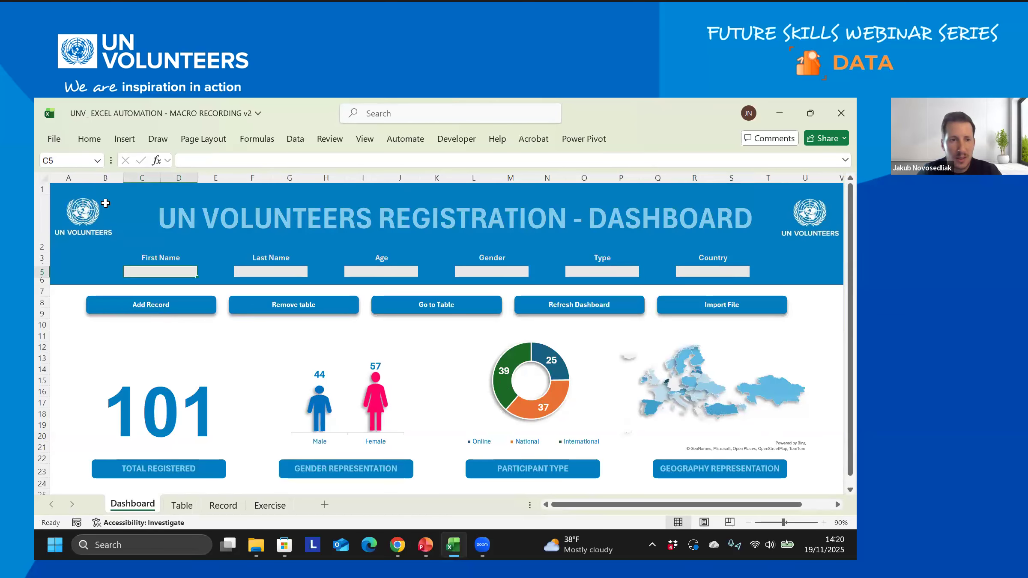
click(184, 505)
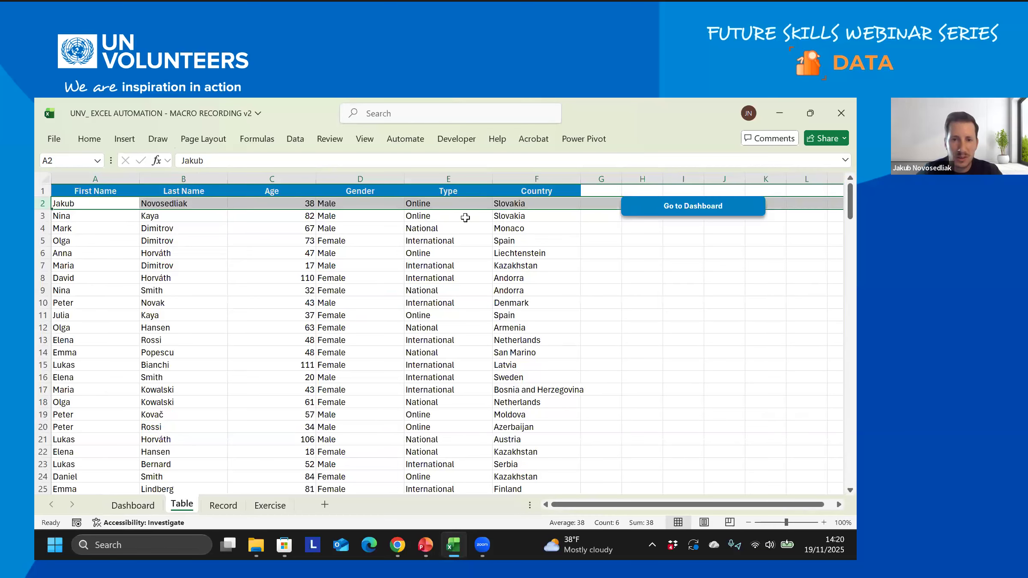
click(136, 505)
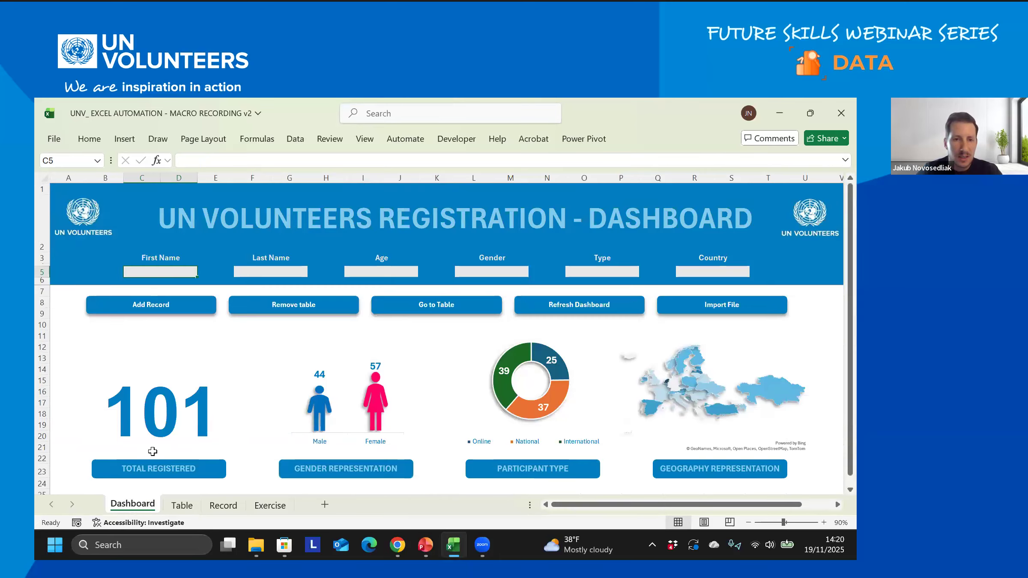
- Clear all records from the registration table and check the emptied Table sheet
click(296, 307)
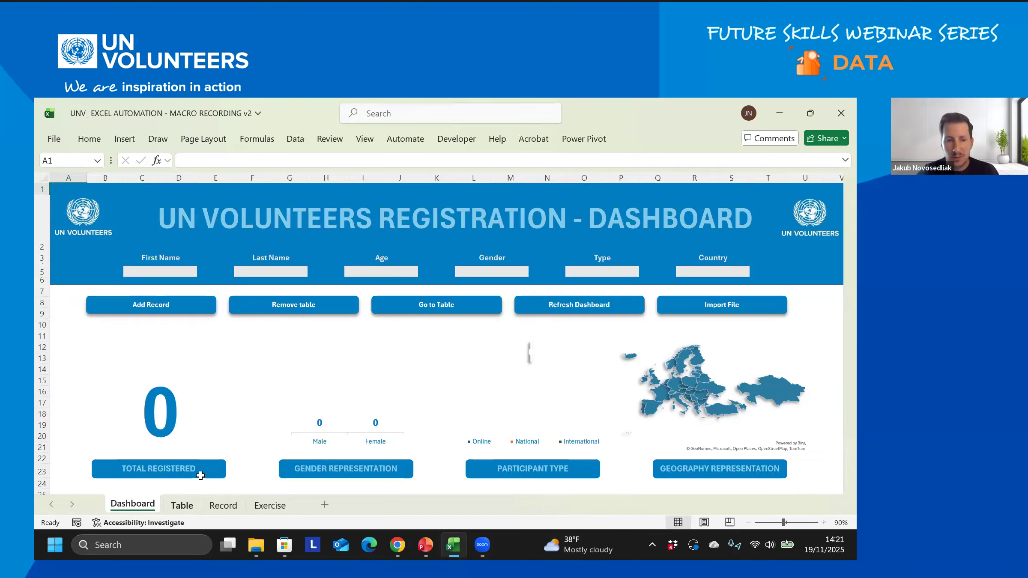
click(182, 505)
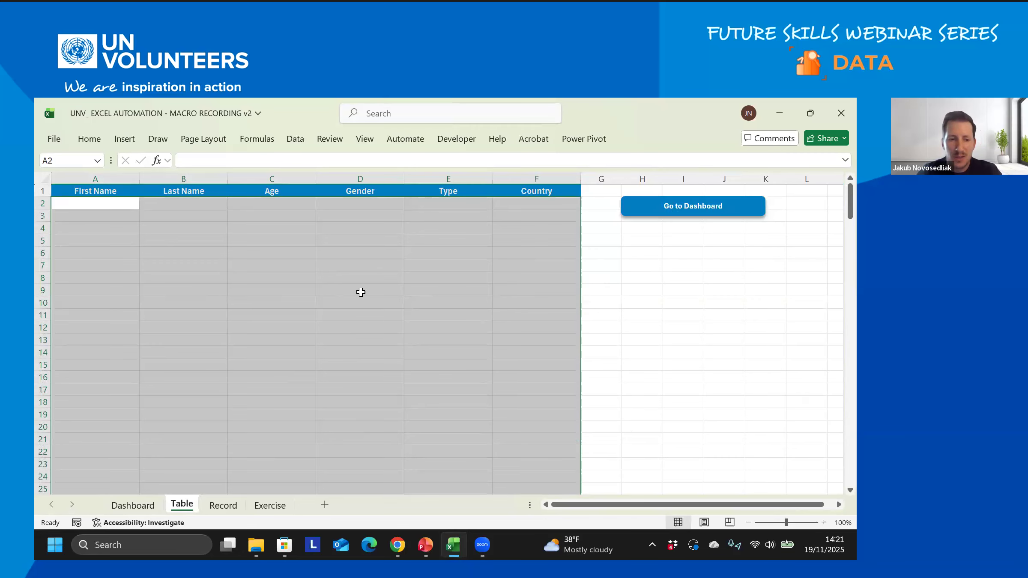
click(129, 500)
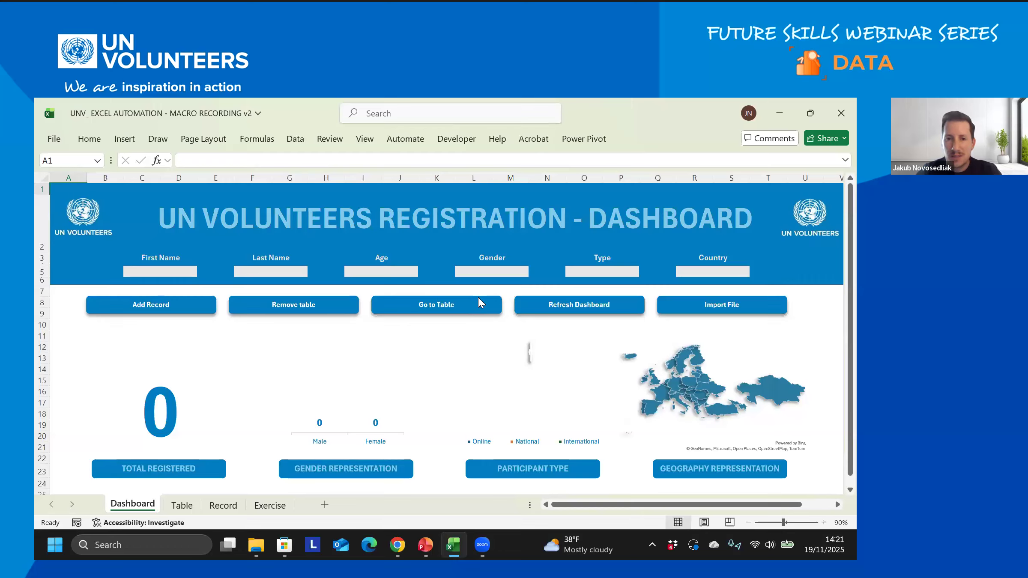
- Test the Go to Table and Go to Dashboard buttons and sheet tabs, ending on Dashboard
click(437, 304)
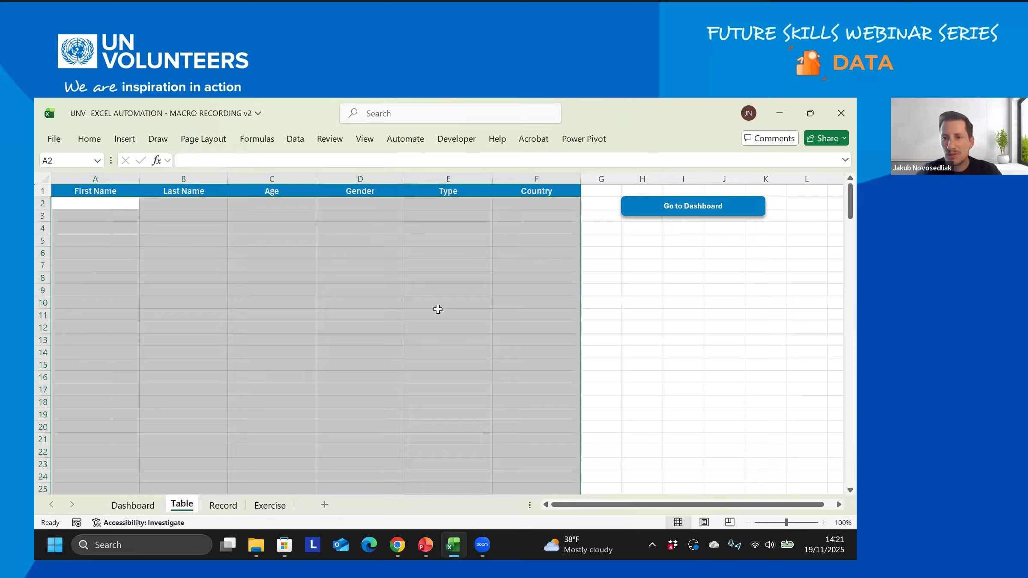
click(695, 209)
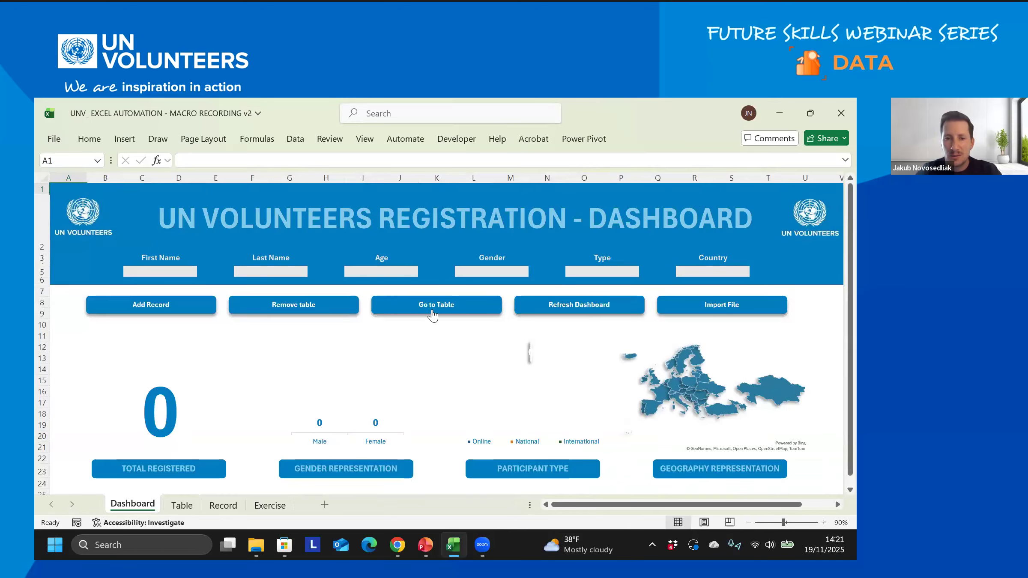
click(433, 312)
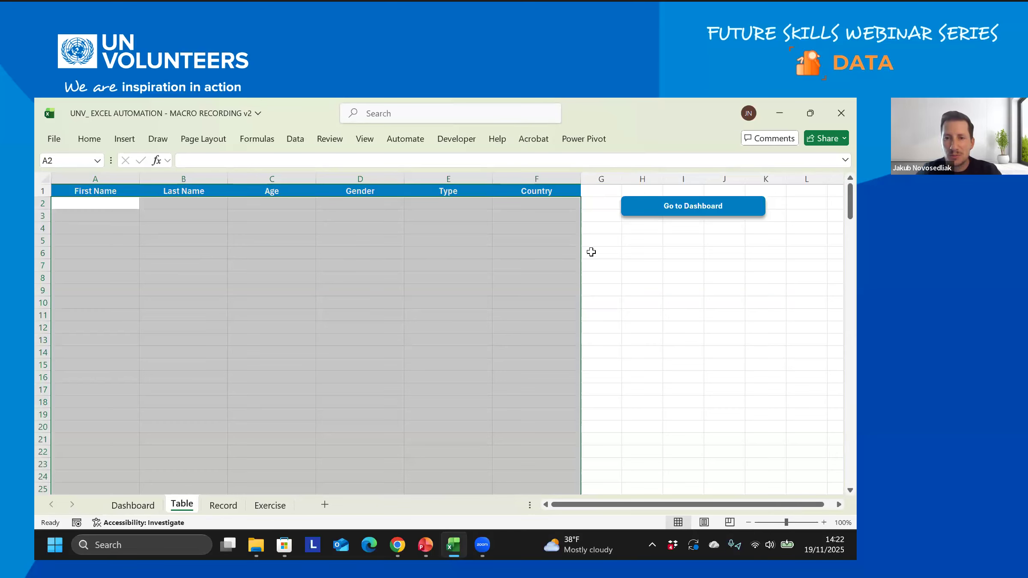
click(699, 207)
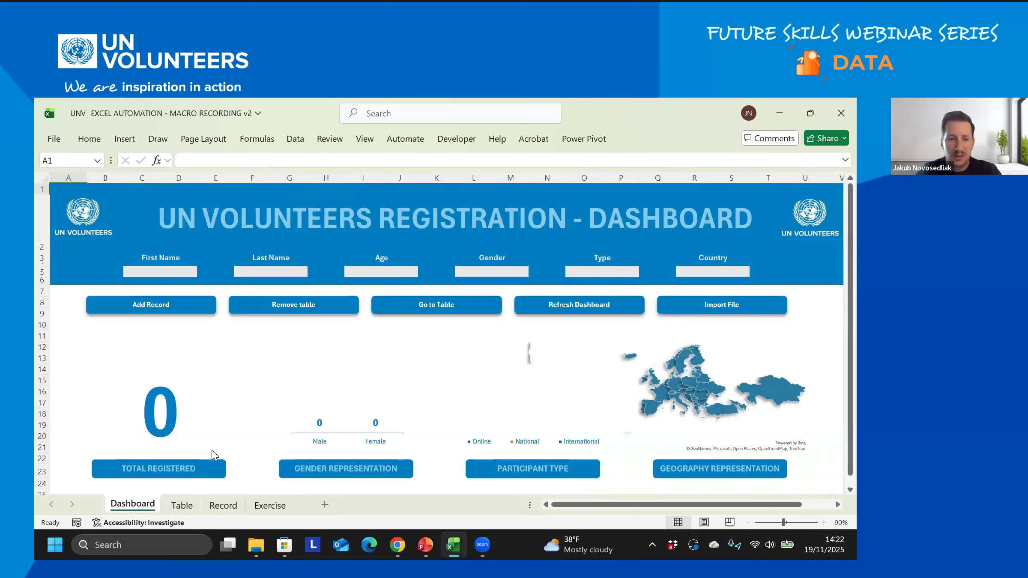
click(182, 506)
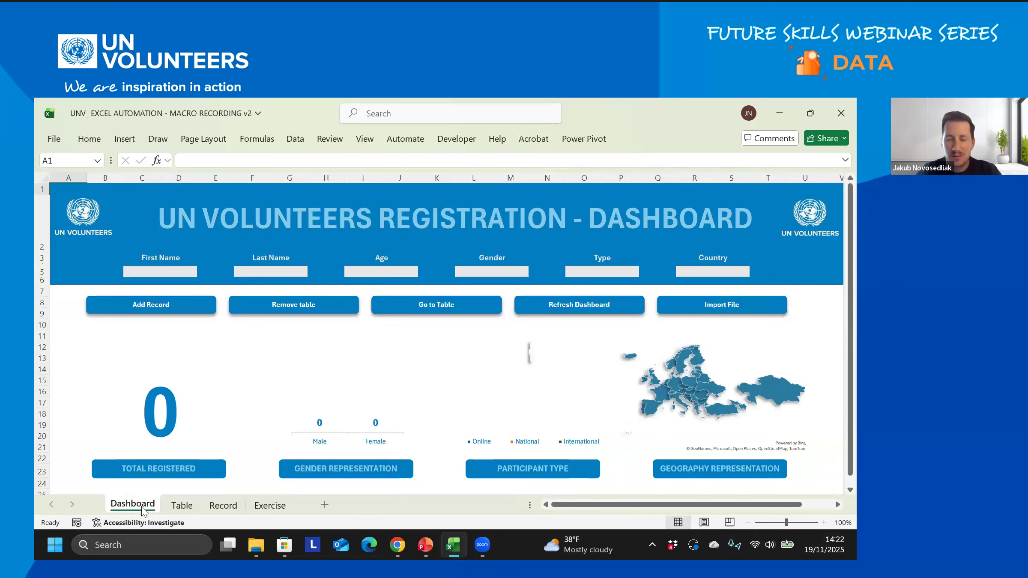
click(133, 505)
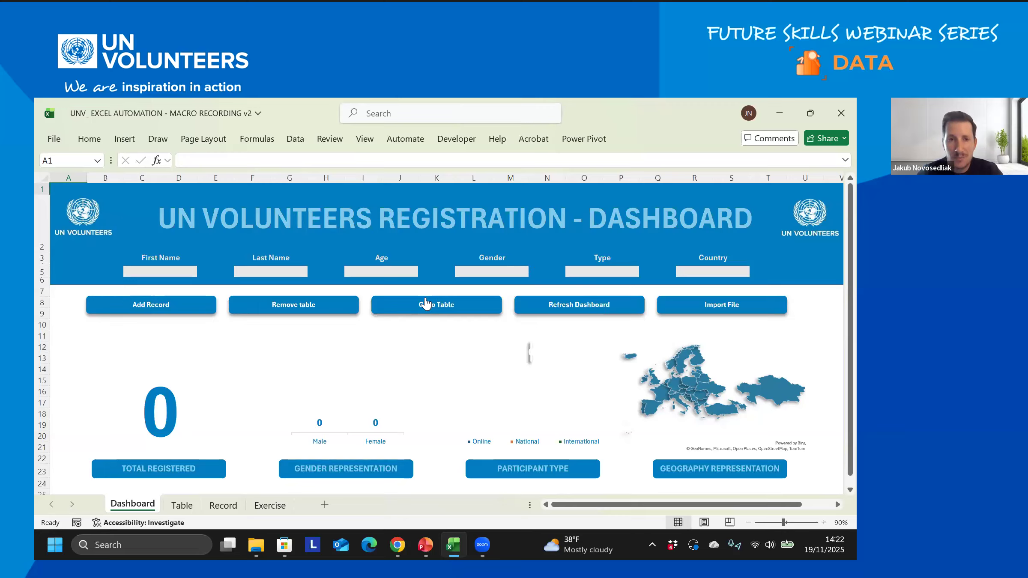
click(257, 140)
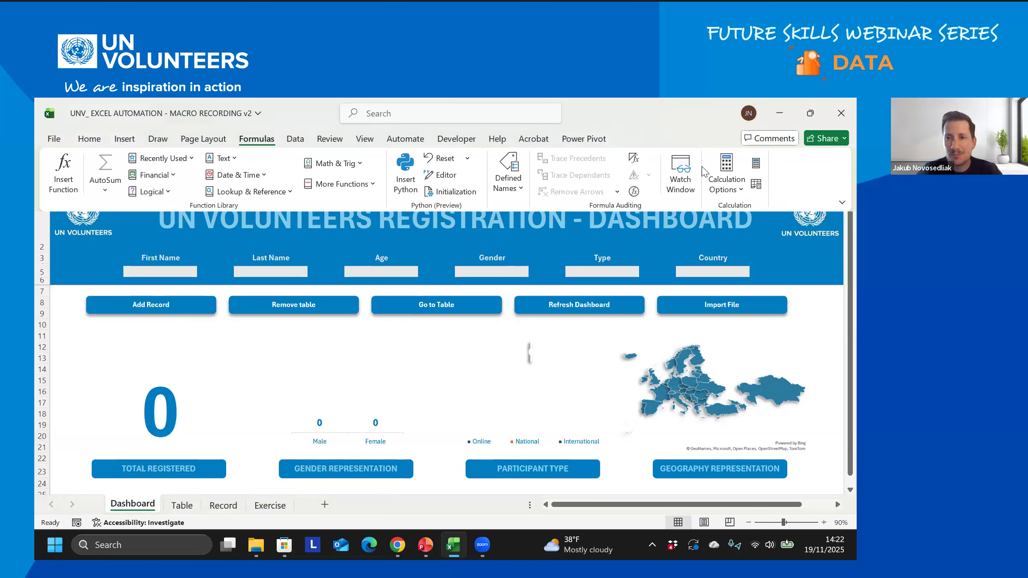
click(728, 191)
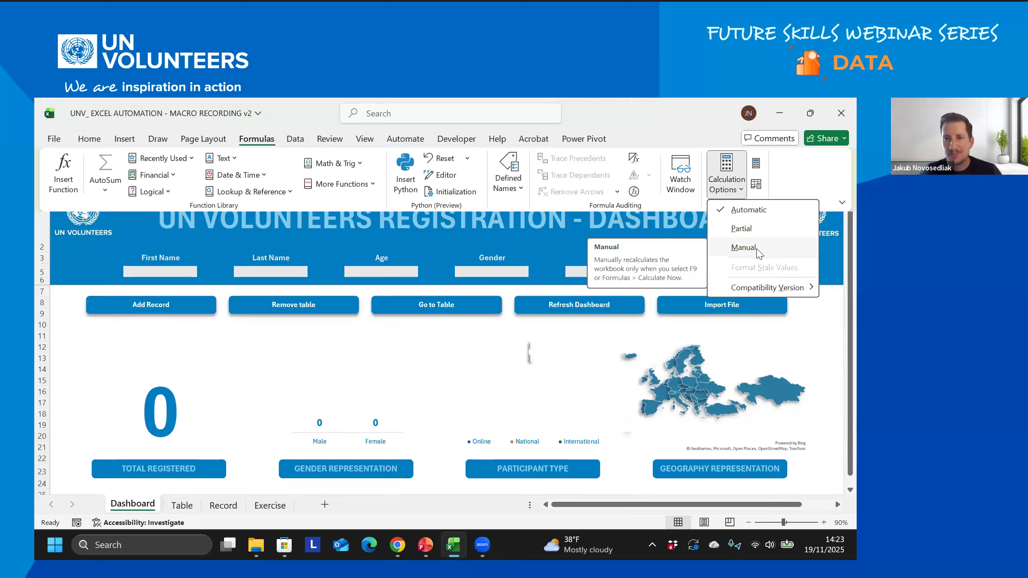
click(730, 195)
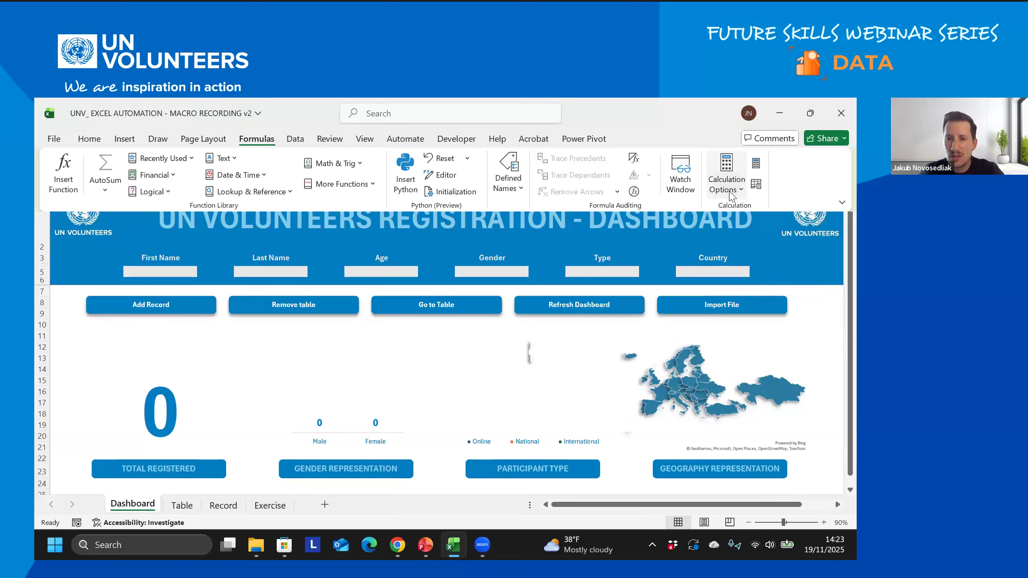
click(579, 311)
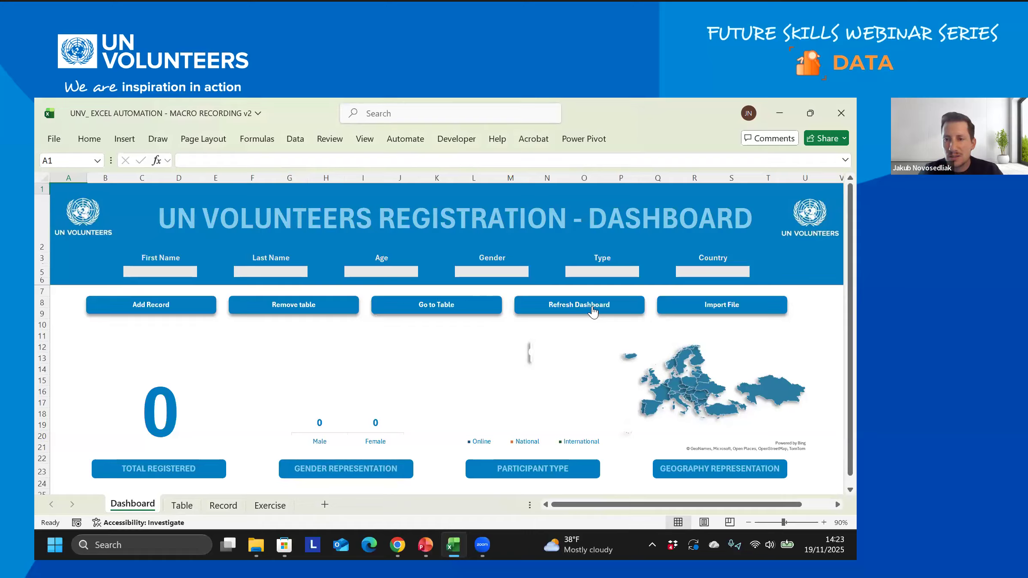
click(295, 141)
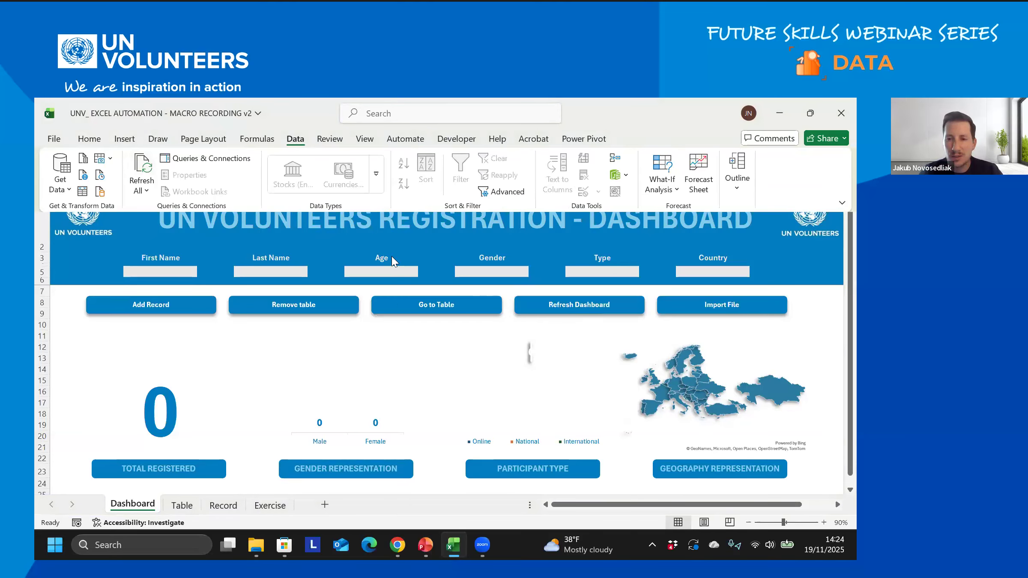
click(652, 333)
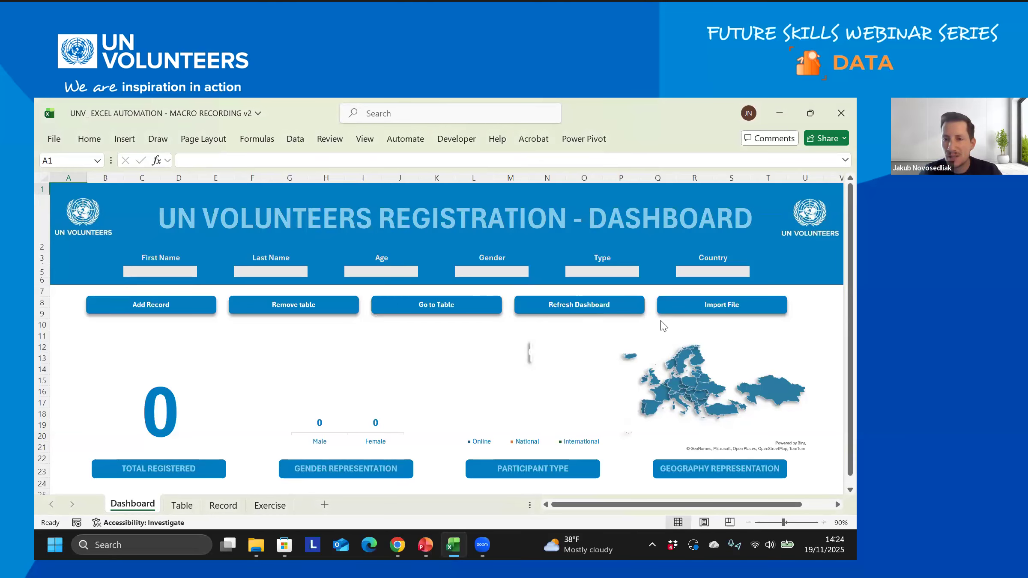
- Run the Import File macro and load the random_records file
click(716, 306)
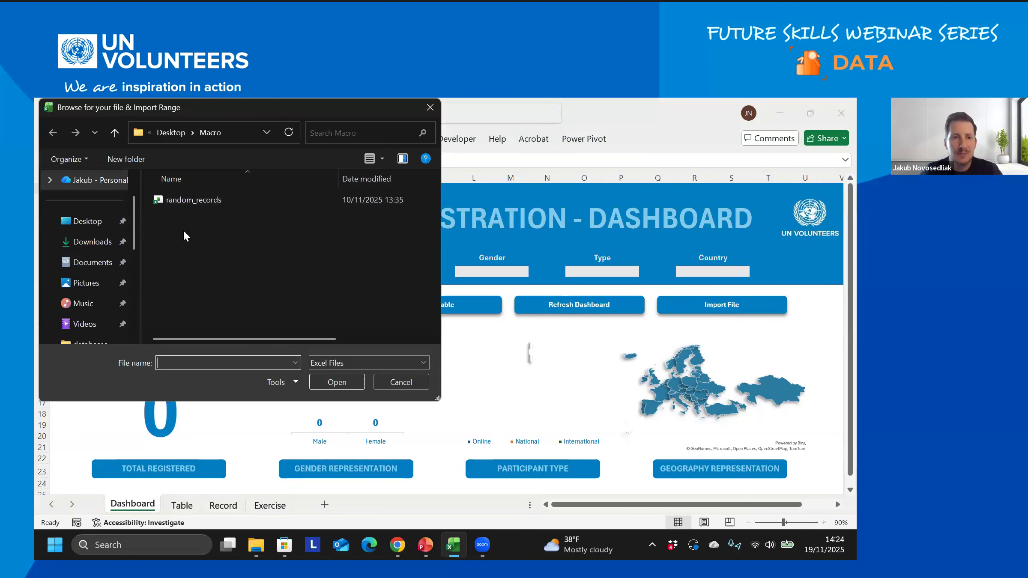
double_click(202, 197)
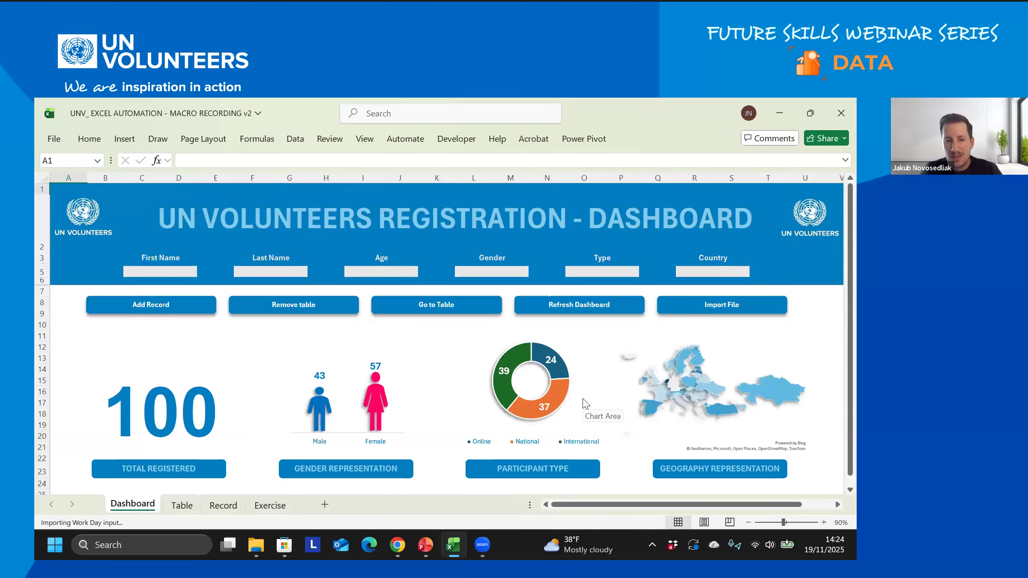
- Use the Go to Table button to view the imported volunteer records
click(433, 305)
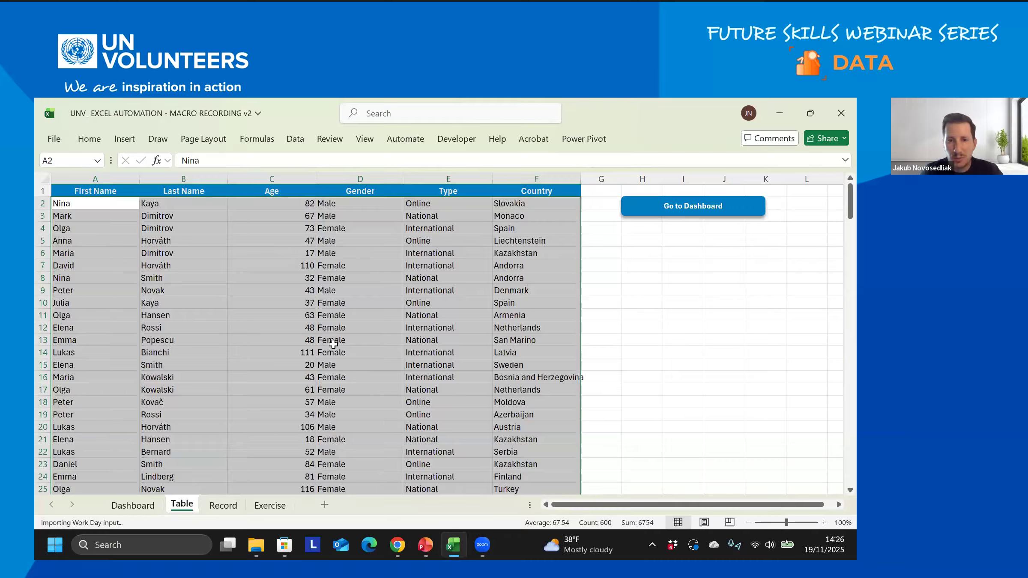
- Return to the dashboard and open the Exercise sheet listing the macro-recording tasks
click(703, 207)
click(688, 209)
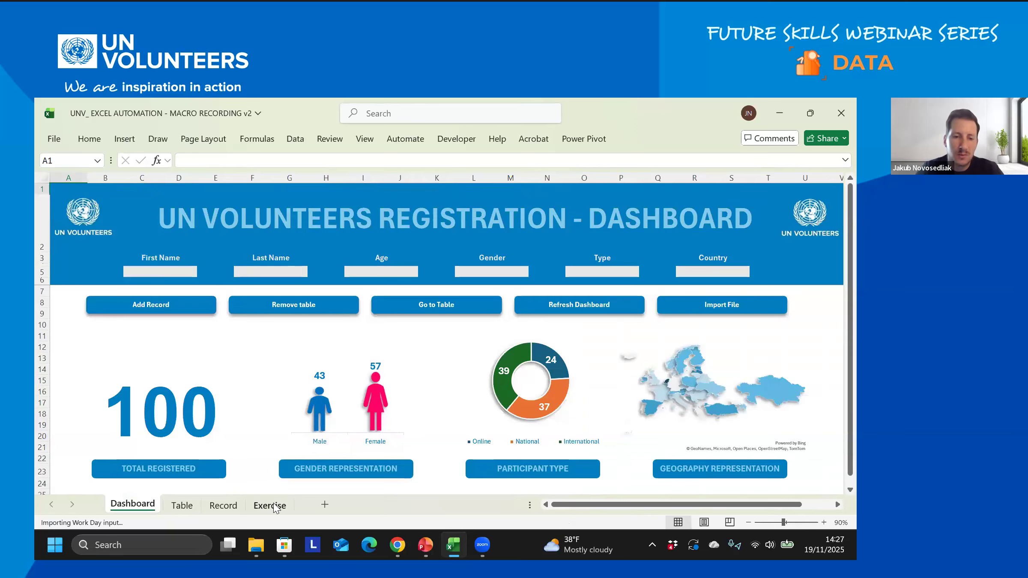
click(270, 504)
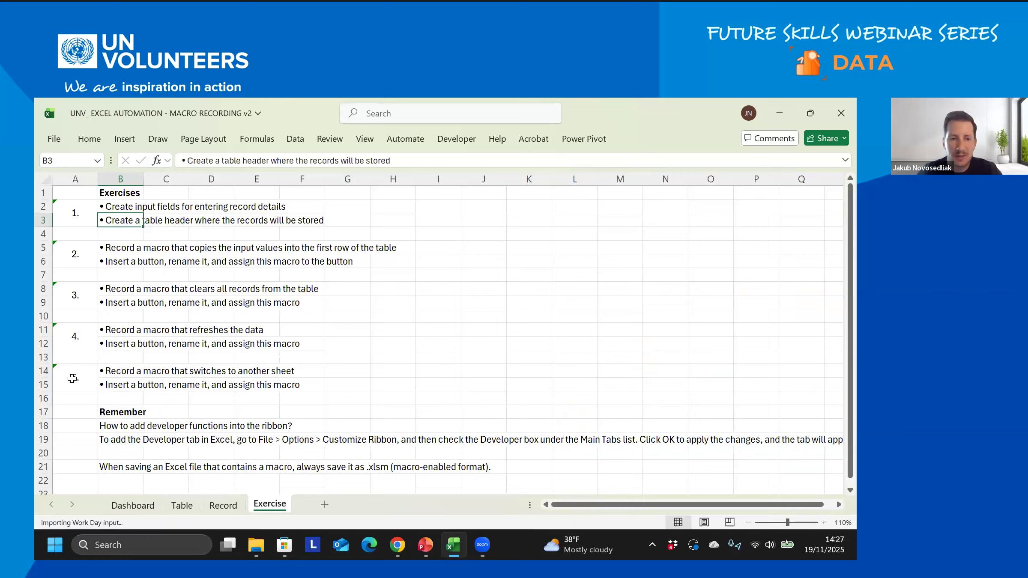
- Review the input-field instruction on the Exercise sheet, then start a new blank workbook, Book2
click(116, 209)
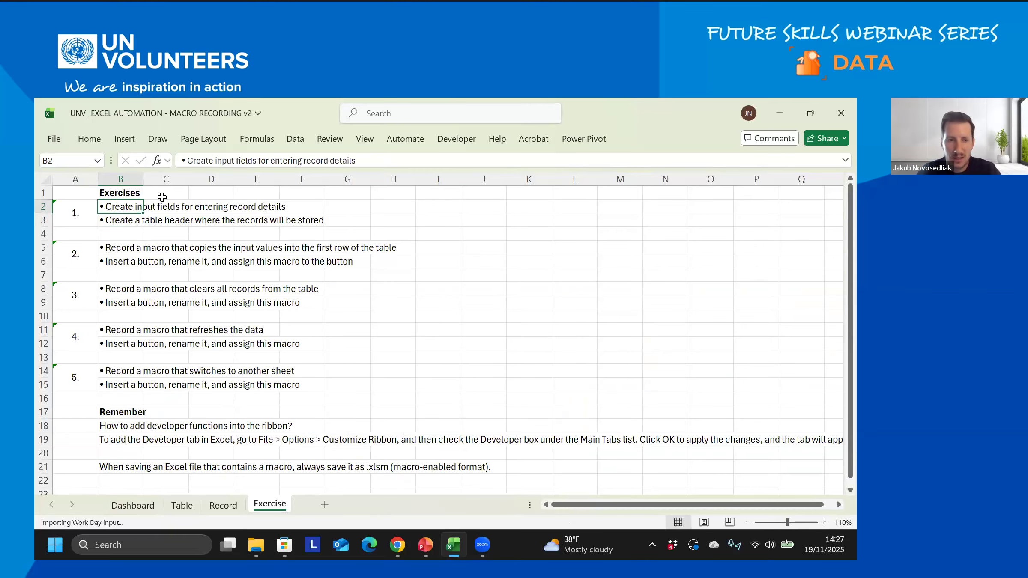
click(134, 505)
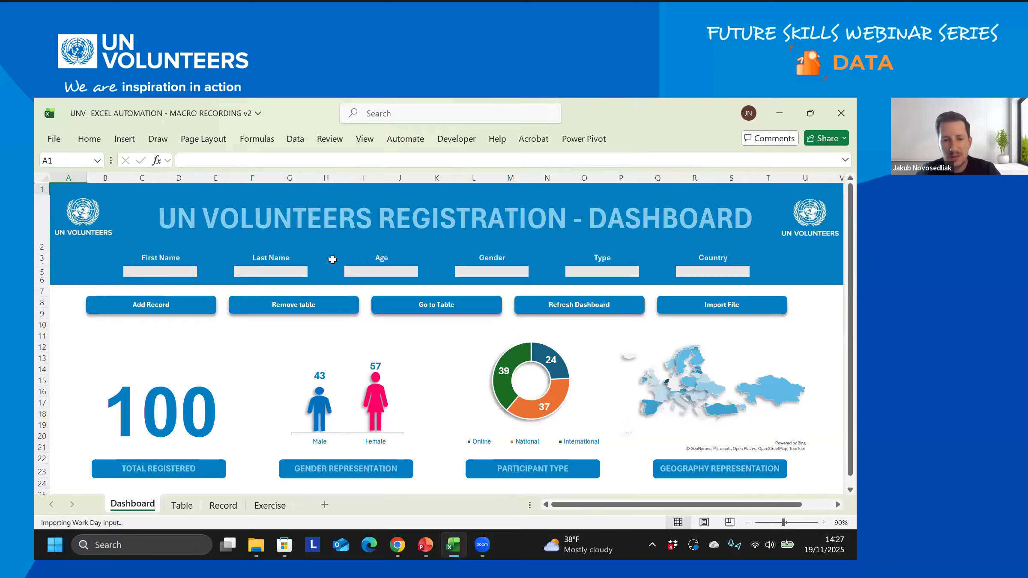
click(53, 140)
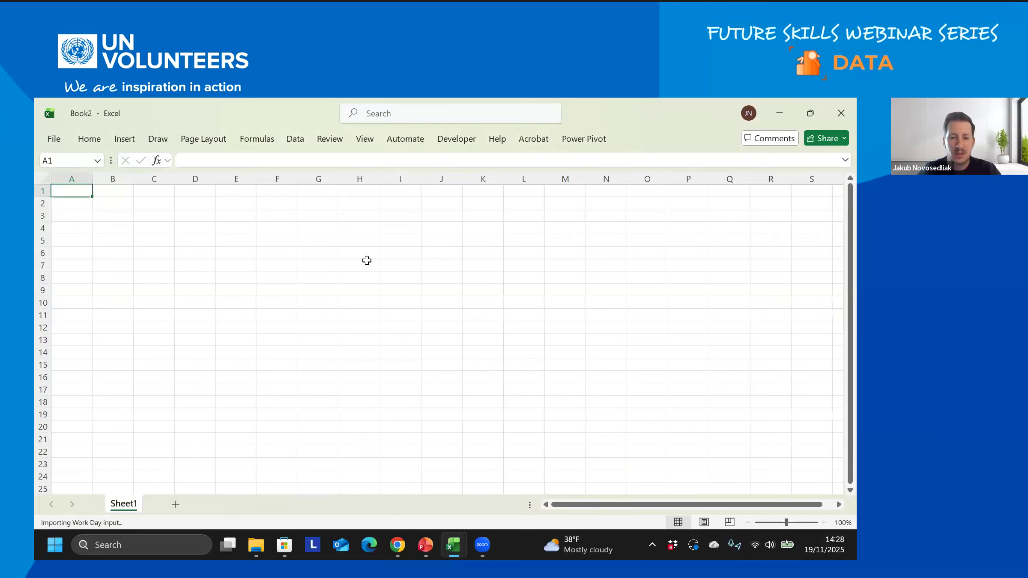
- Enter 'First Name' in C3 and widen column C to fit the label
click(140, 216)
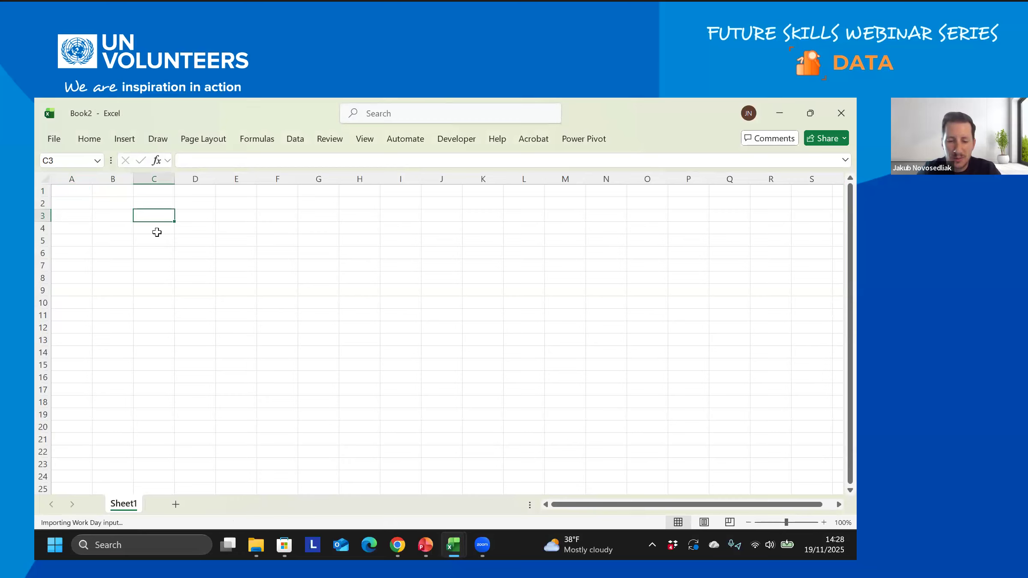
text(Fi)
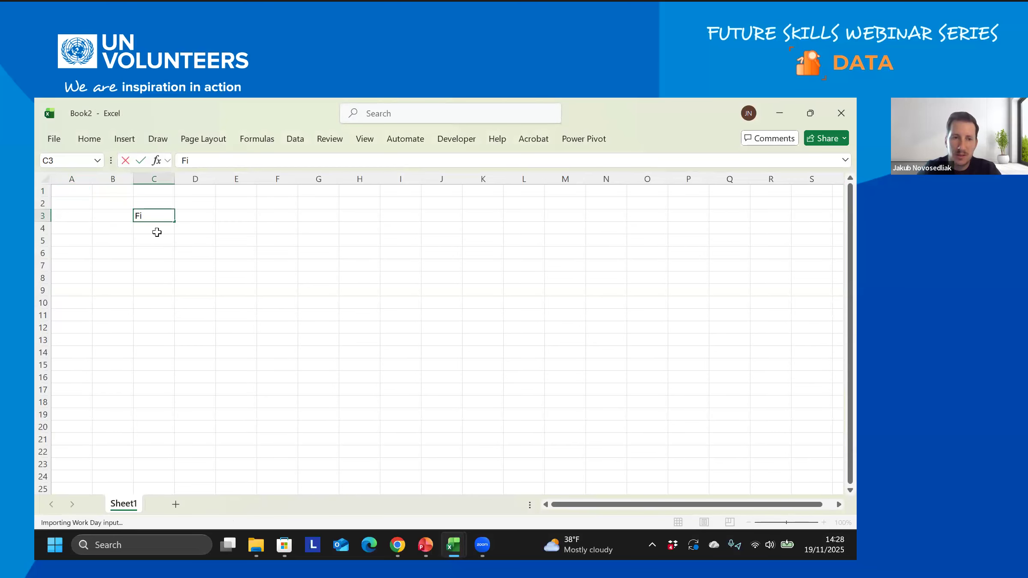
text(rst Name)
key(Return)
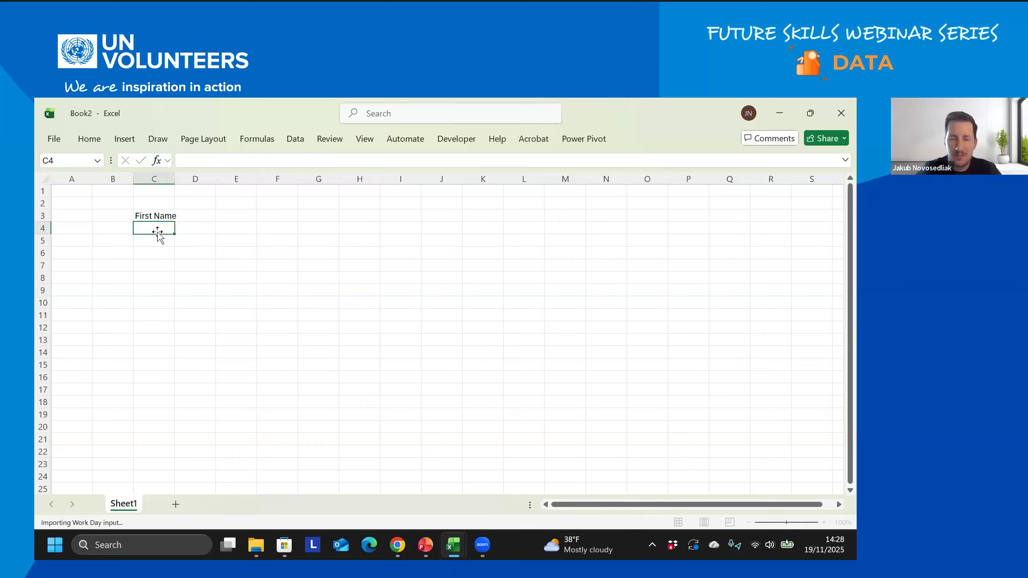
drag(174, 178, 183, 179)
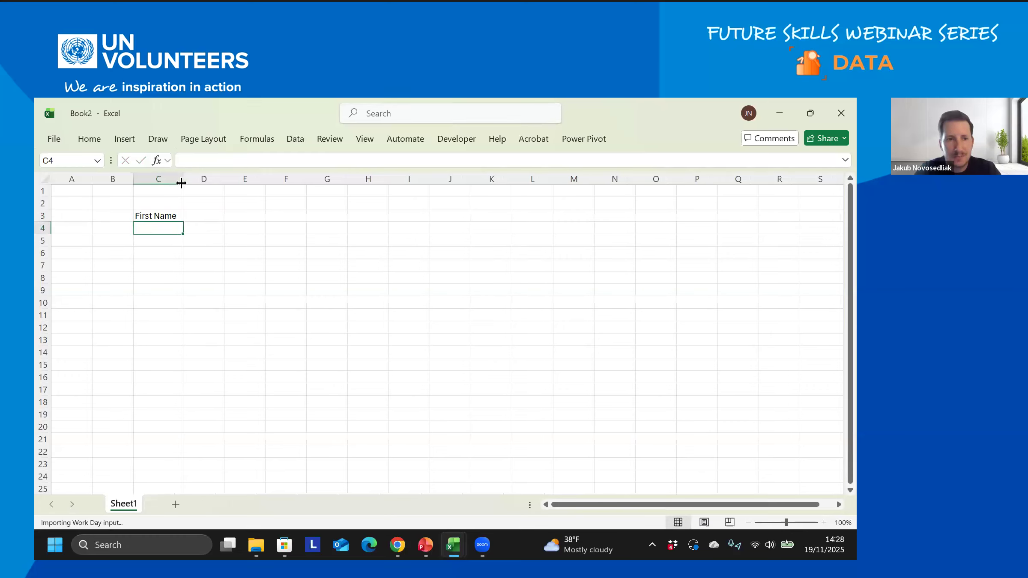
click(161, 238)
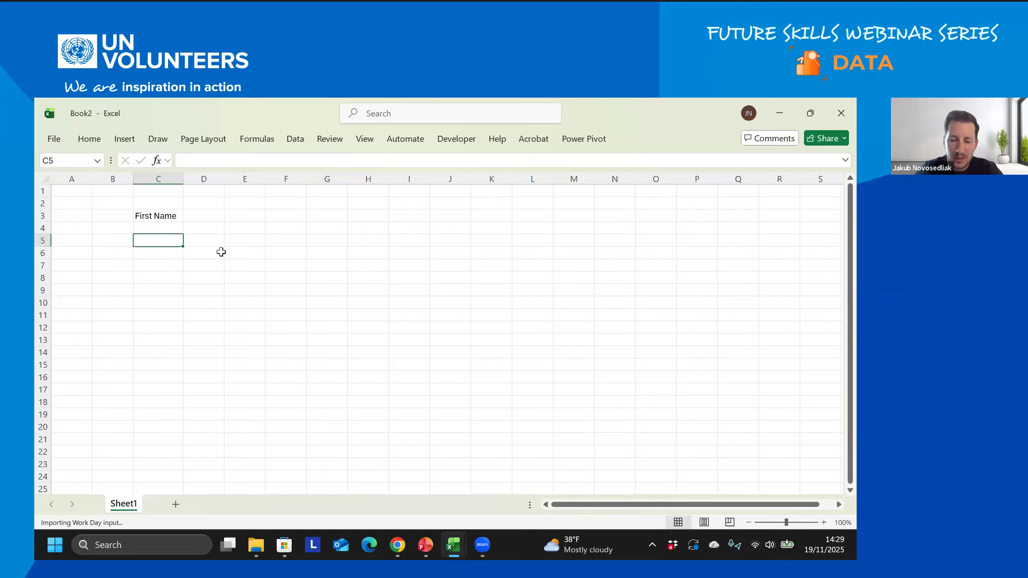
- Enter the labels Last Name, Age and Country in C5, C7 and C9
text(Last Name)
key(Return)
key(Return)
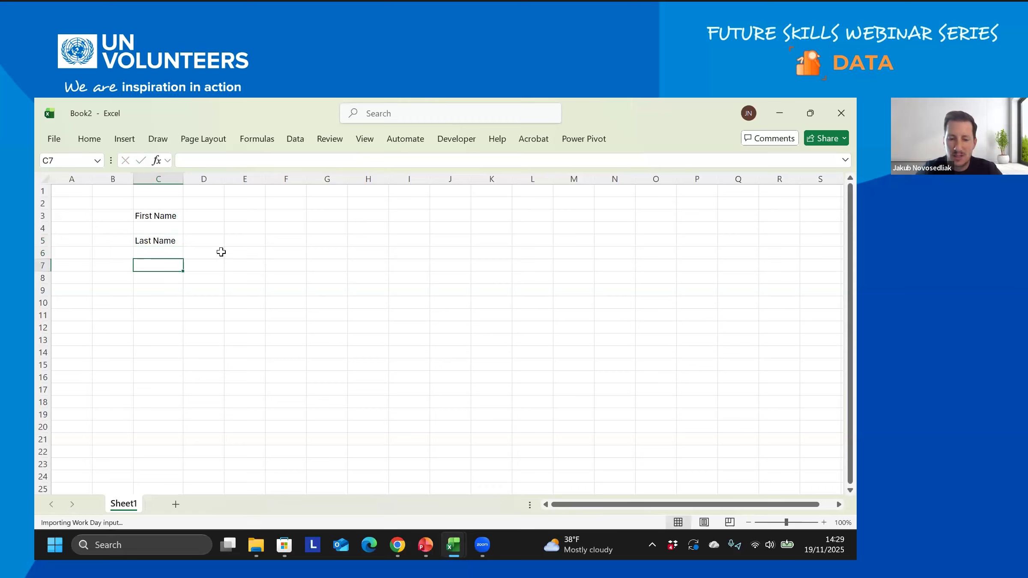
text(Age)
key(Return)
key(Return)
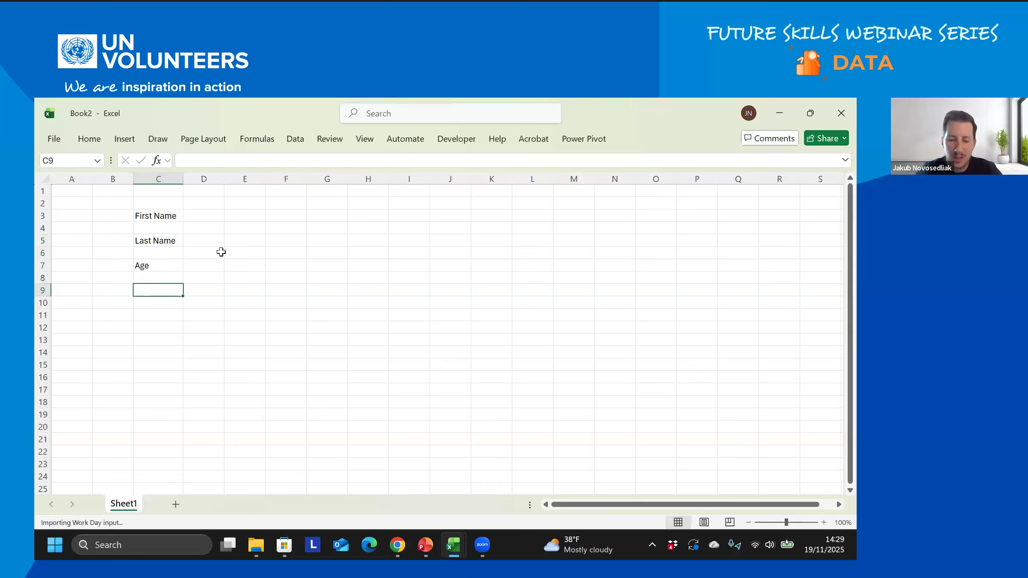
text(Country)
key(Return)
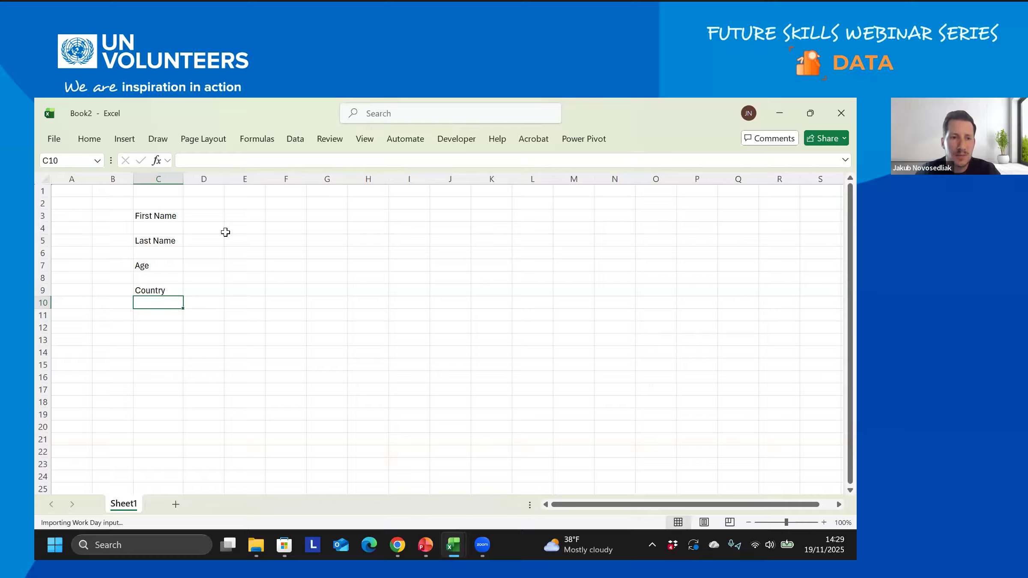
- Select the label cells C1 to C9 and bring up the Home formatting options
click(168, 177)
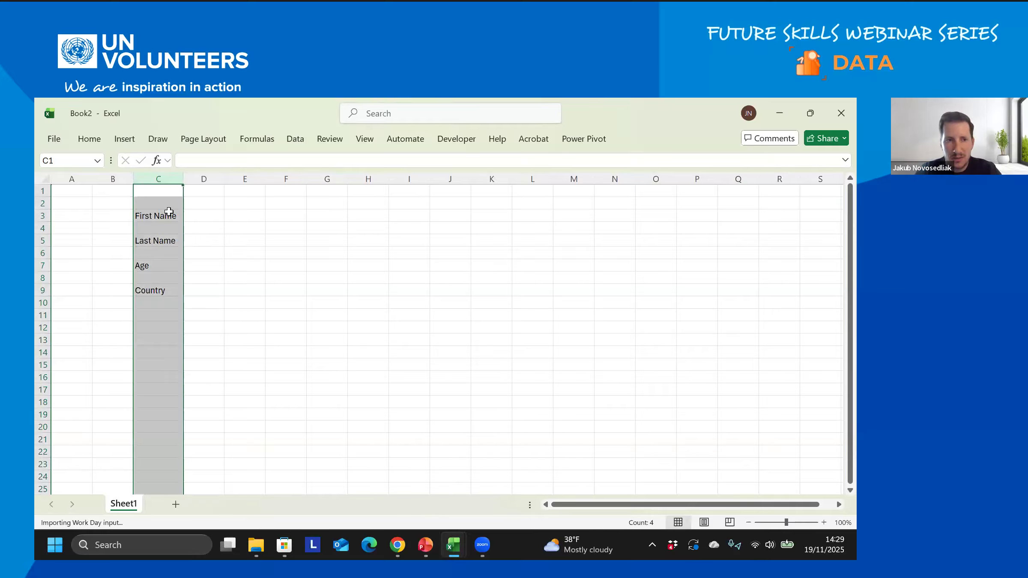
click(93, 141)
click(148, 253)
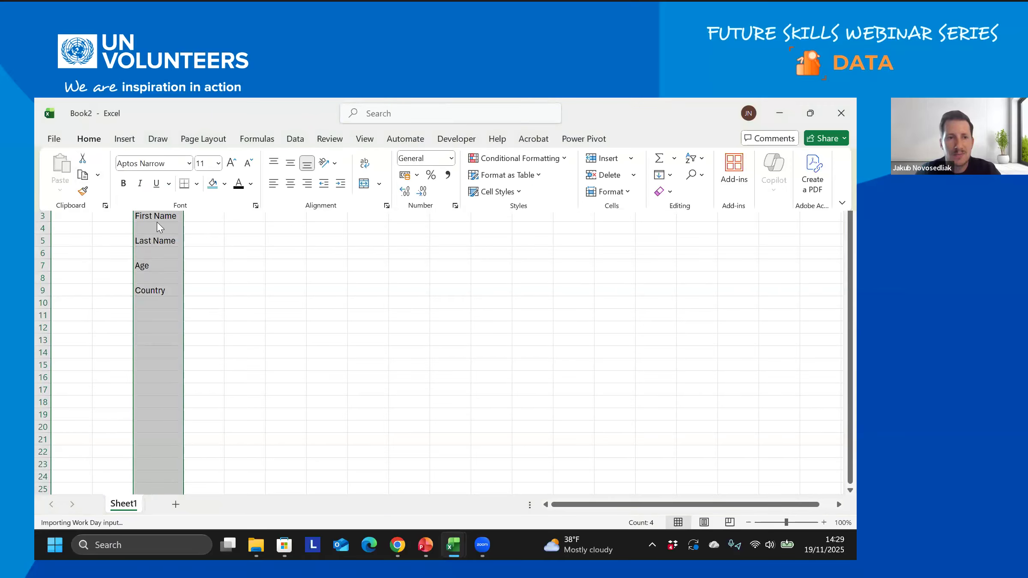
drag(163, 244, 160, 289)
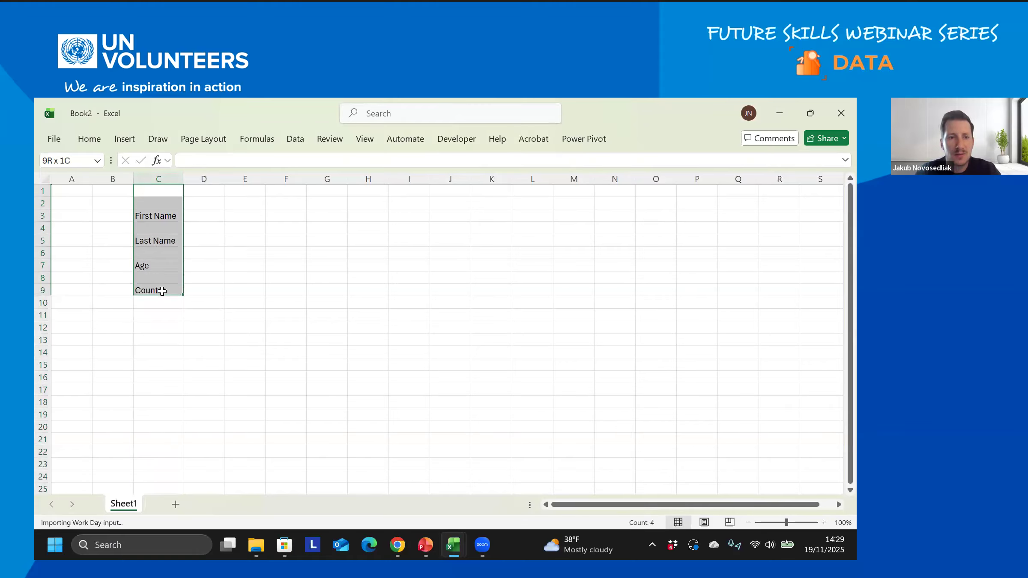
click(98, 139)
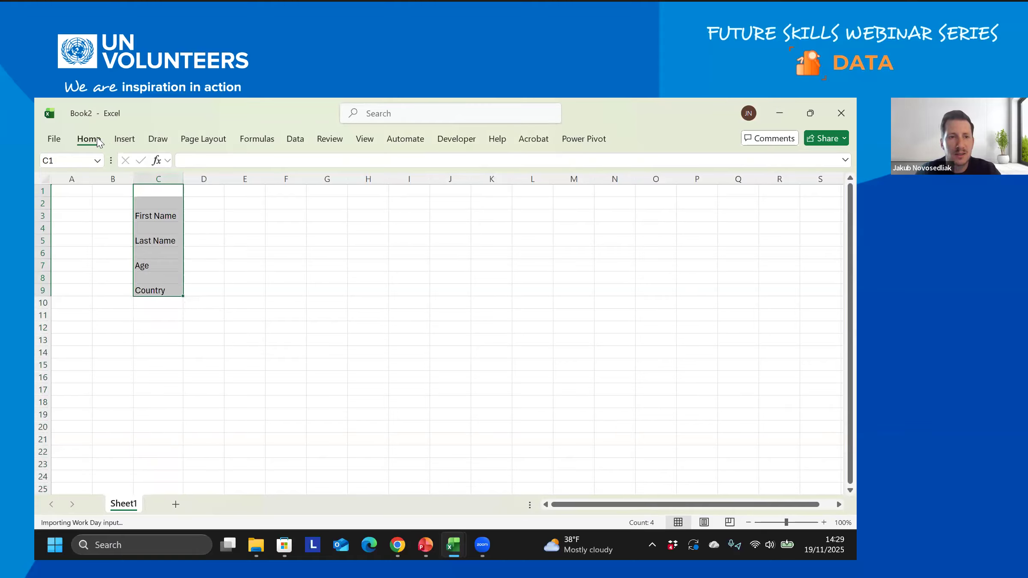
- Right-align the four field labels and set the ribbon to always show
click(307, 183)
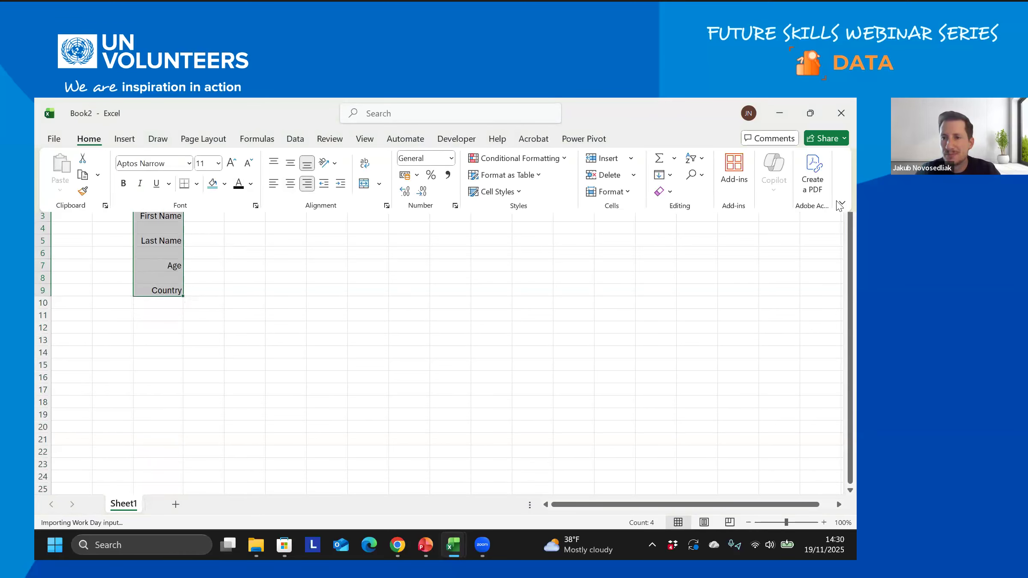
click(840, 204)
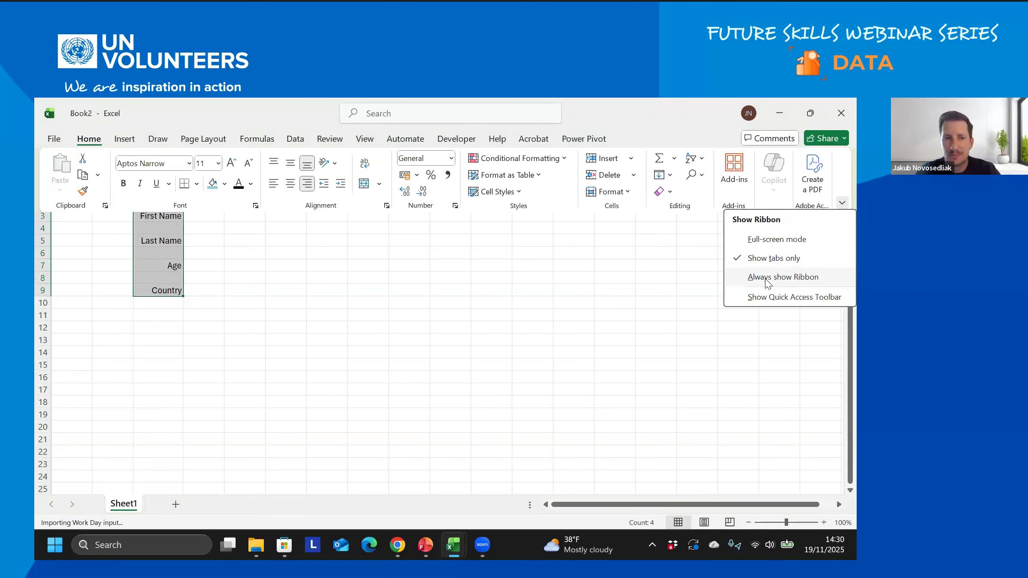
click(765, 278)
click(219, 291)
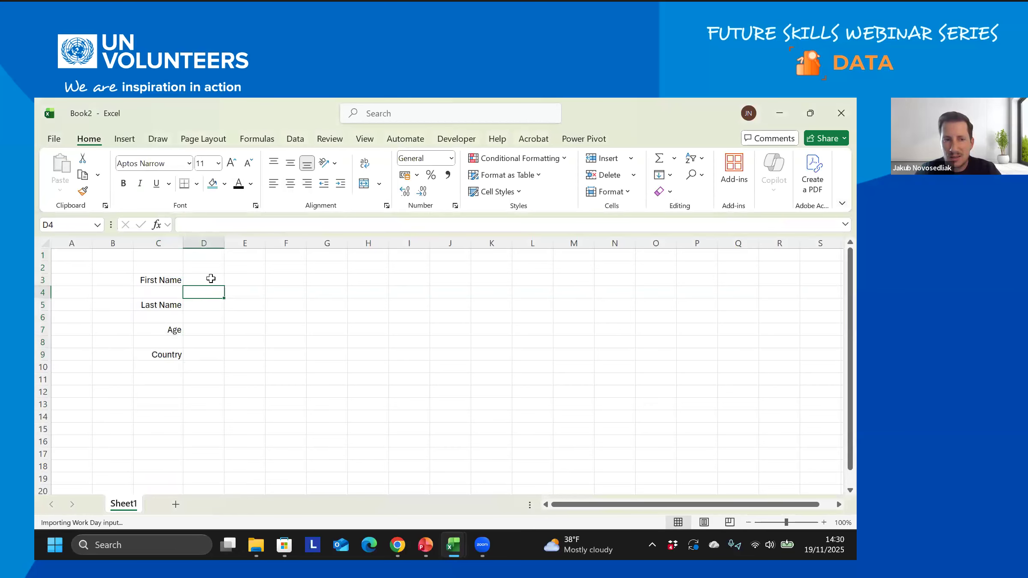
- Select the input cells D3, D5, D7 and D9 together
click(210, 279)
ctrl+click(205, 304)
ctrl+click(201, 329)
ctrl+click(202, 354)
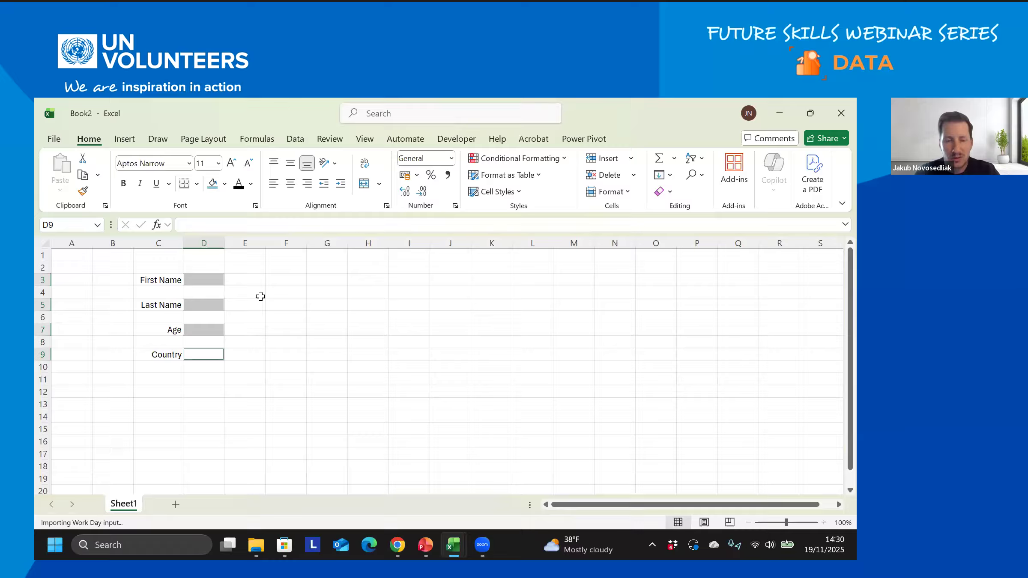
- Give B2:E10 a dark teal fill and make the C2:C10 label text white
drag(112, 262, 257, 371)
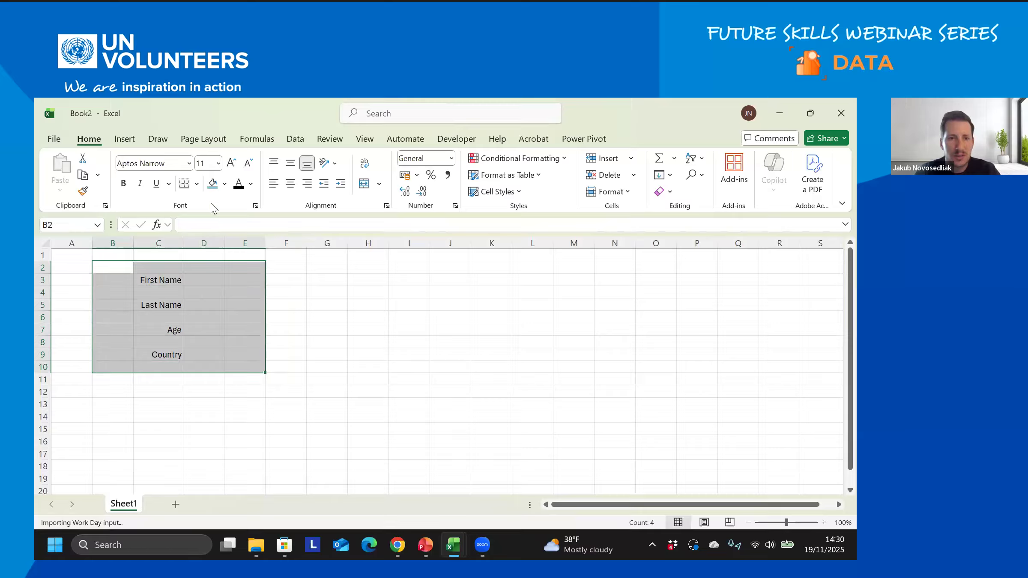
click(212, 184)
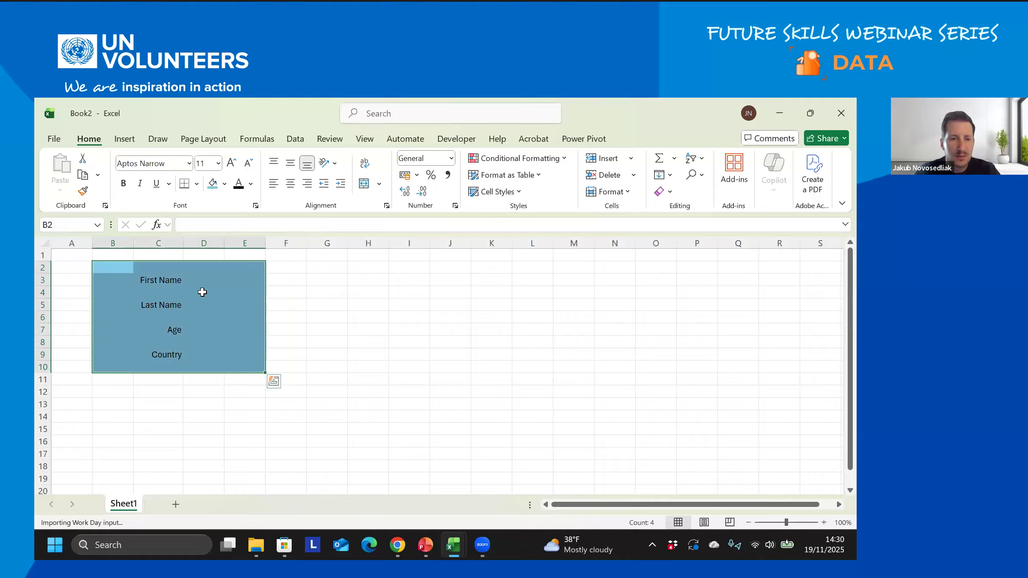
drag(168, 267, 168, 362)
click(251, 184)
click(239, 238)
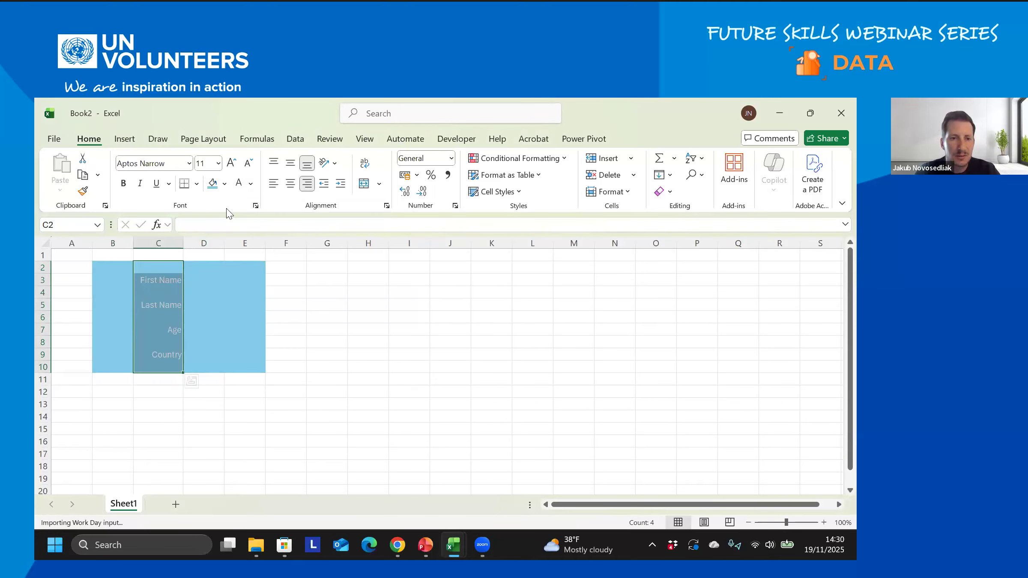
click(225, 183)
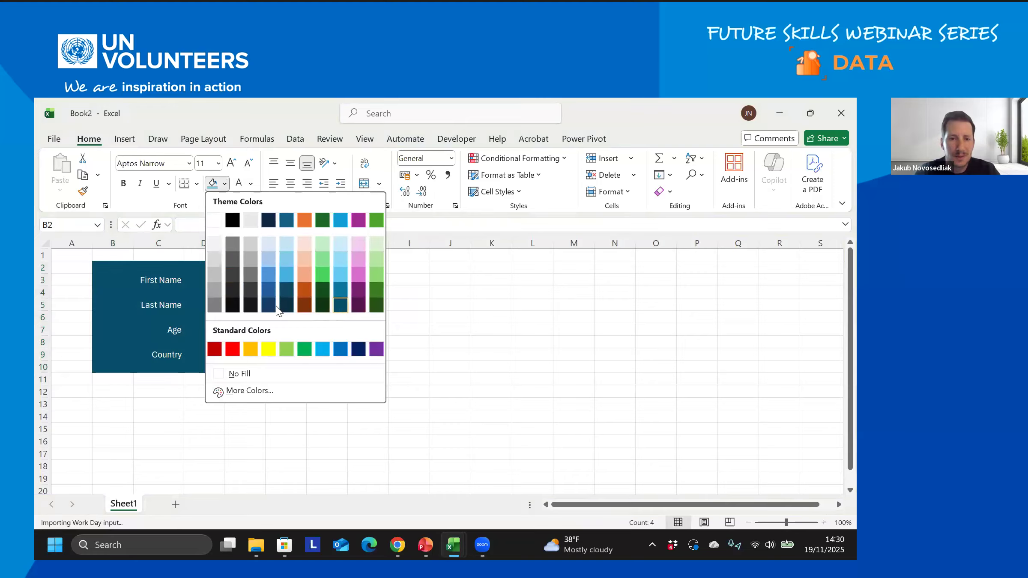
click(286, 291)
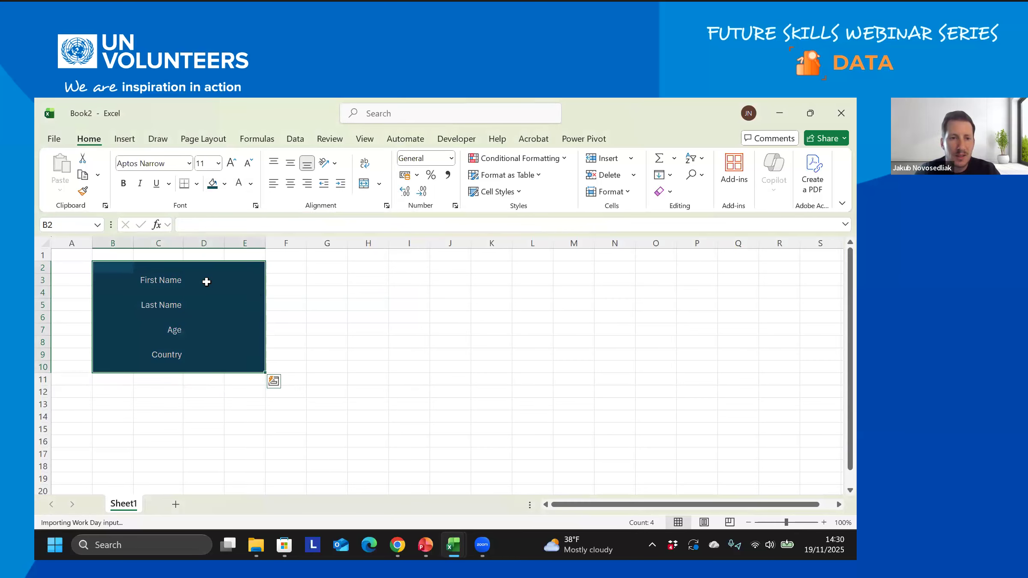
- Fill the input cells D3, D5, D7 and D9 white
click(206, 281)
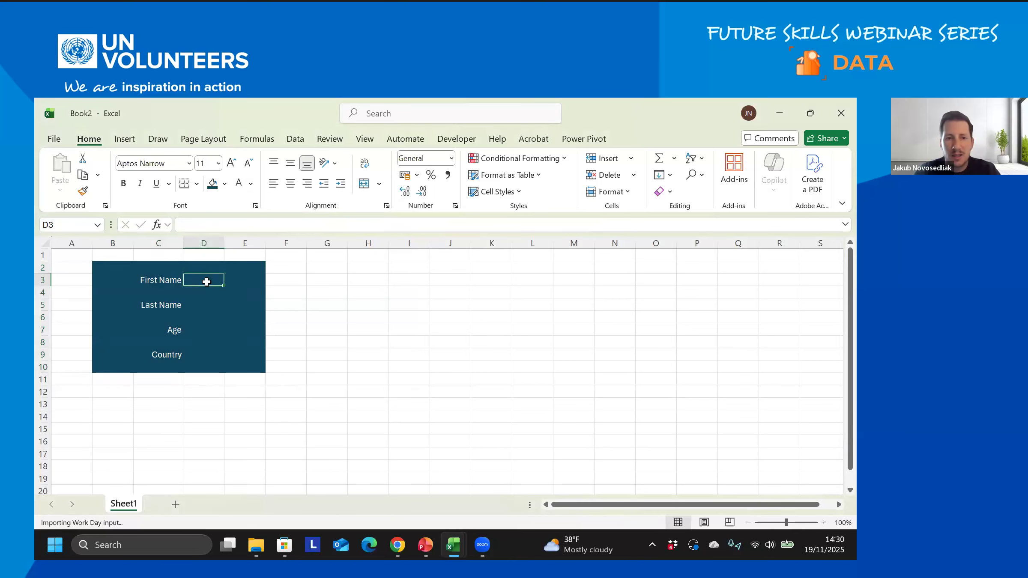
ctrl+click(204, 305)
ctrl+click(204, 330)
ctrl+click(204, 355)
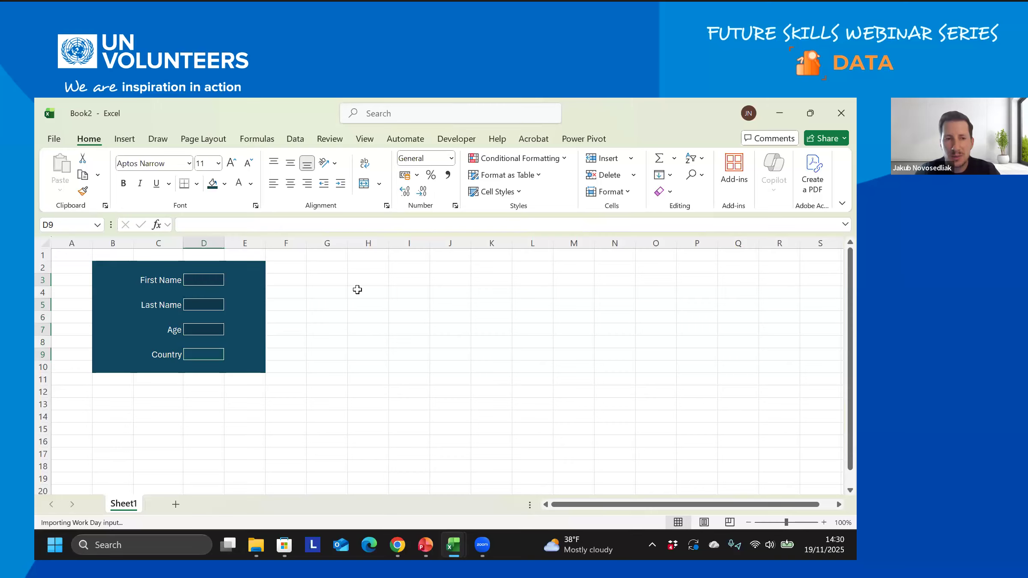
click(223, 185)
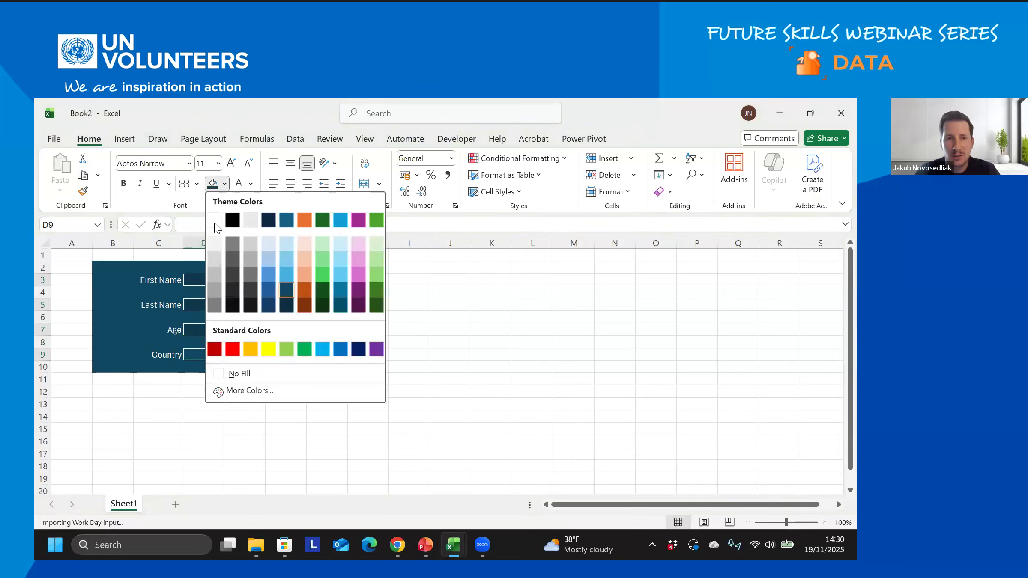
click(214, 223)
- Drag column D wider for larger input boxes, then Alt+Tab to the registration dashboard workbook
drag(225, 240, 280, 242)
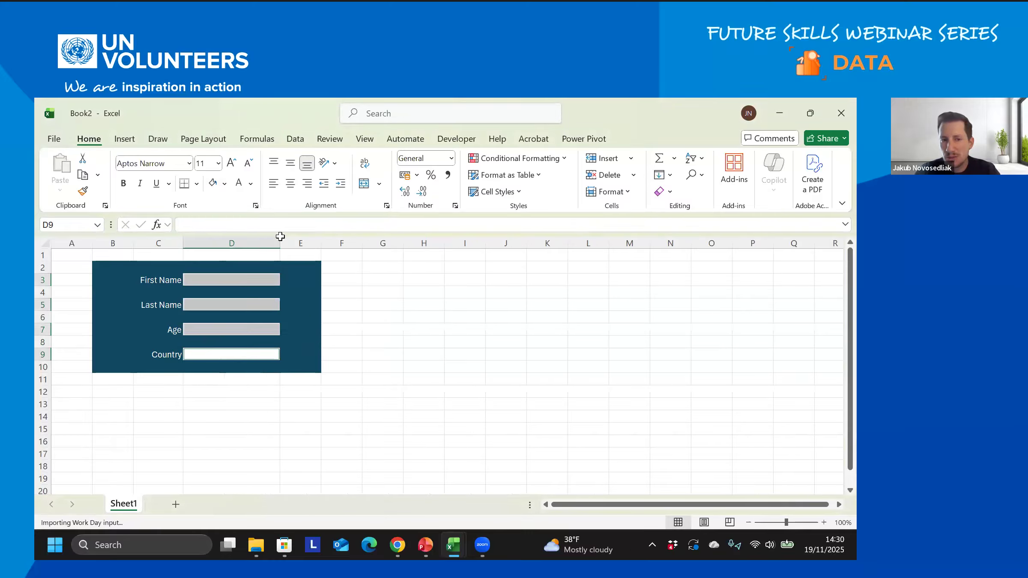
click(148, 282)
click(211, 281)
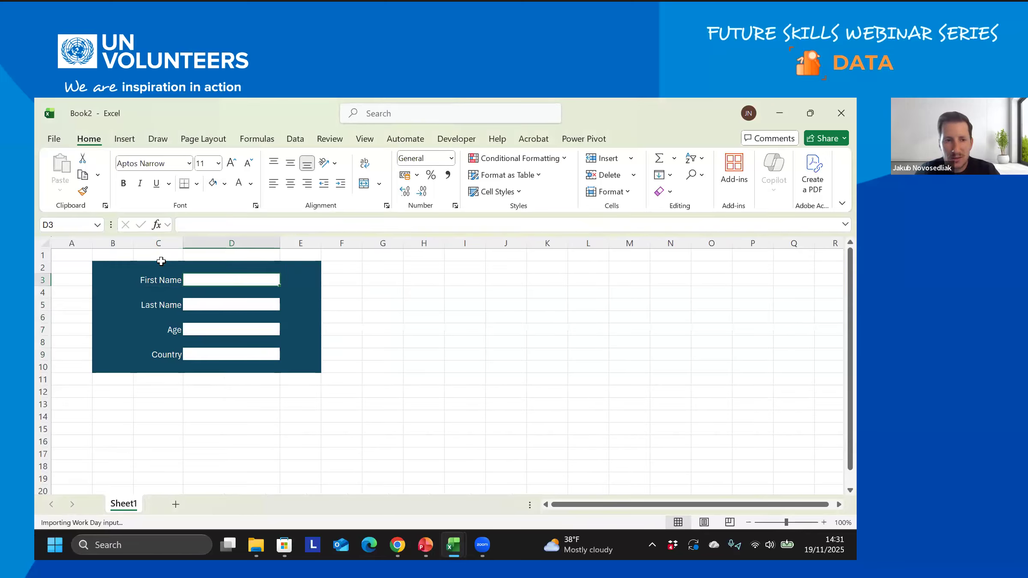
key(alt+Tab)
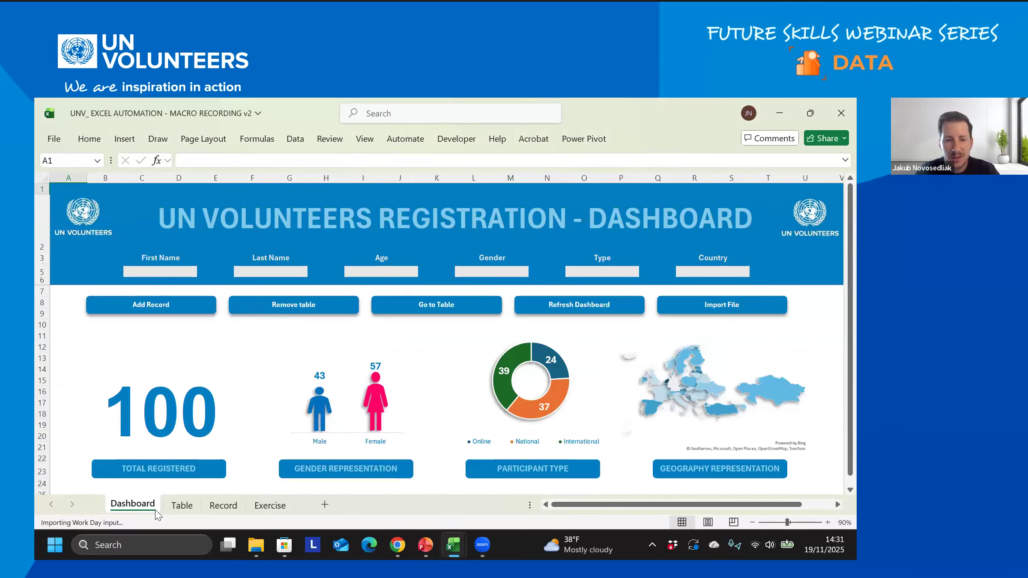
- Check the Exercise sheet's table-header step, then select the Table sheet's header row
key(ctrl+Page_Down)
key(ctrl+Page_Down)
key(ctrl+Page_Down)
click(123, 223)
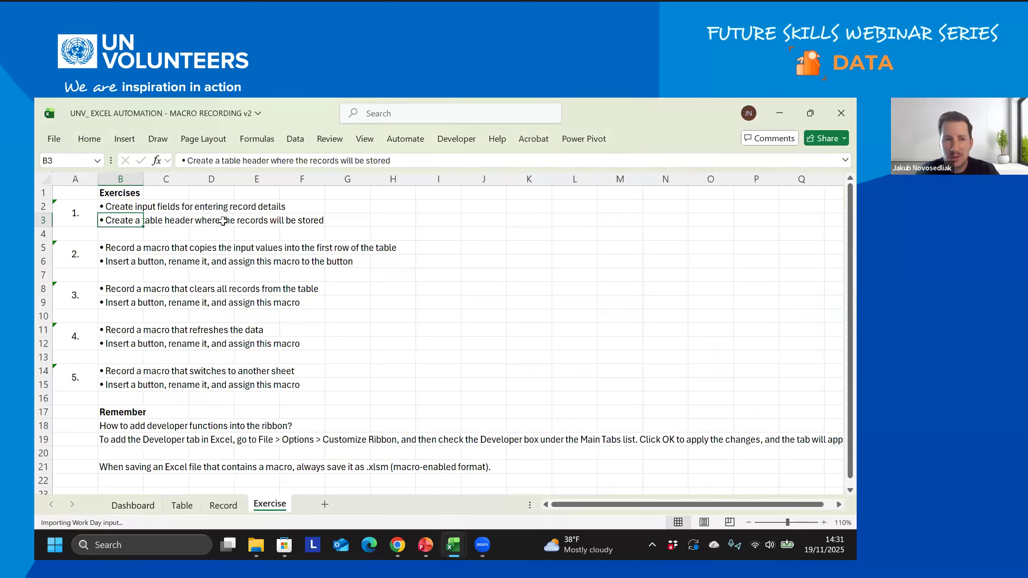
click(182, 505)
drag(98, 191, 538, 185)
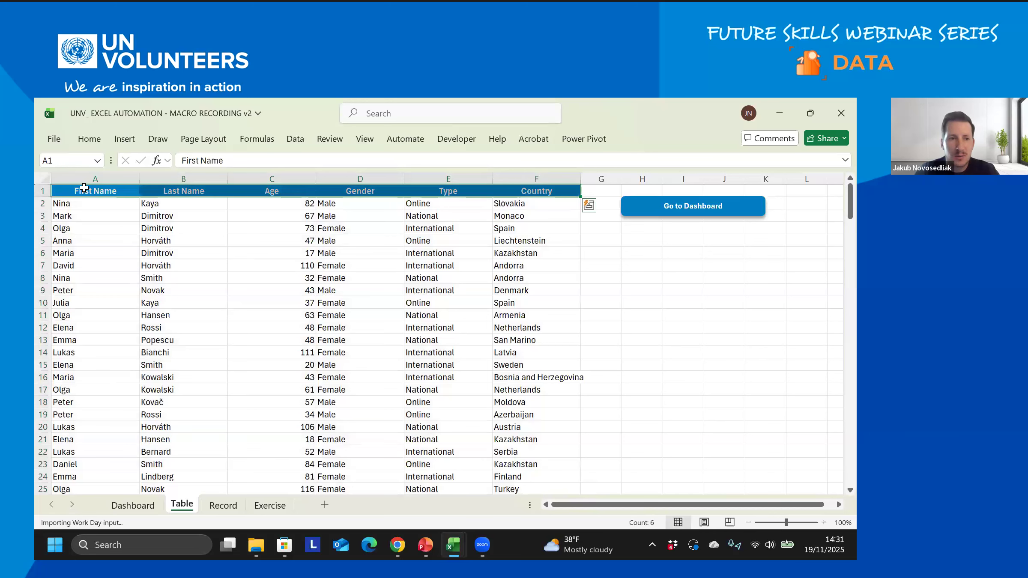
- Reselect the header cells First Name to Country, then return to the Book2 form
drag(86, 191, 505, 398)
scroll(505, 398, up, 19)
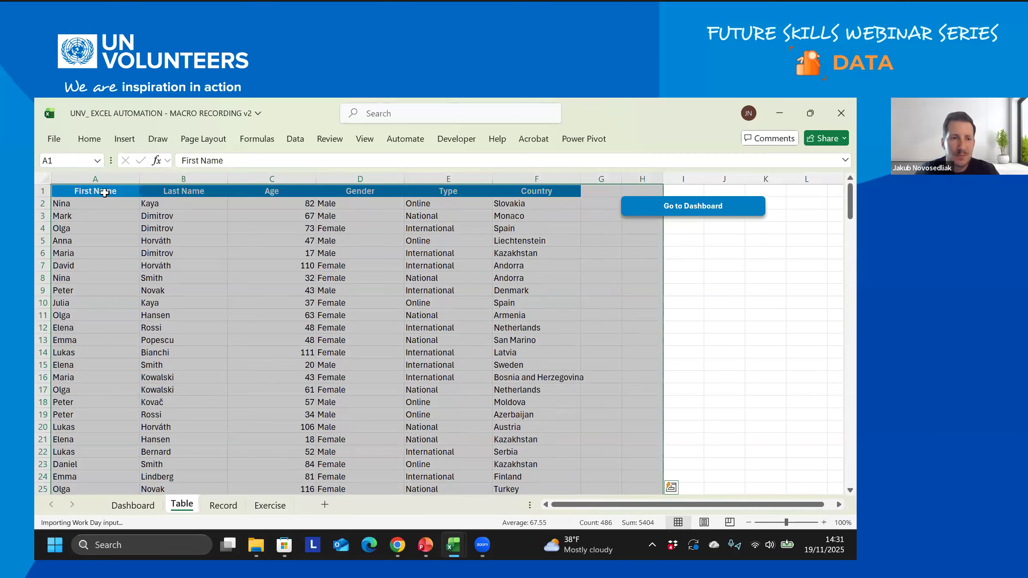
drag(104, 192, 530, 194)
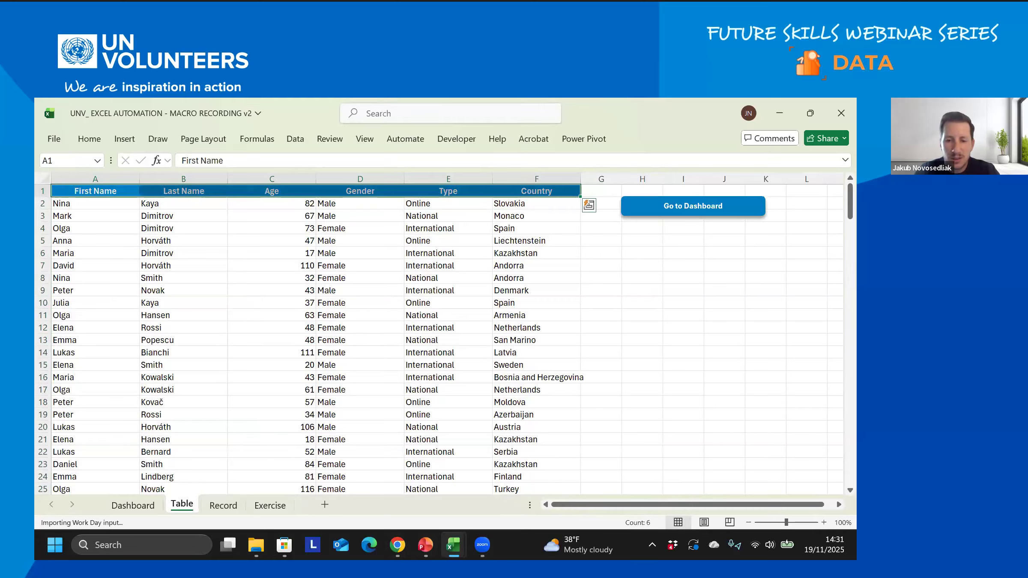
mouse_move(453, 545)
click(527, 485)
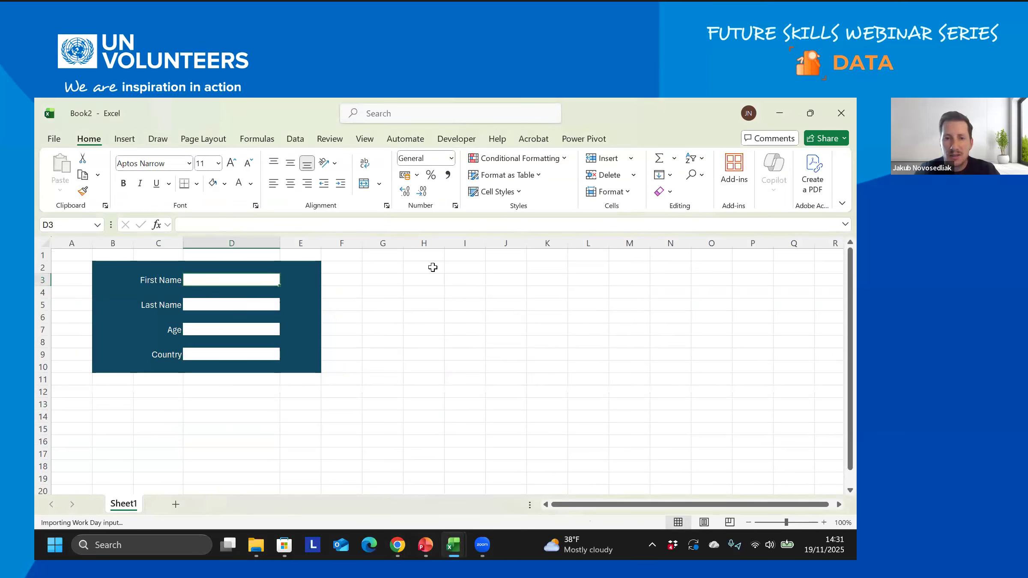
- Type headers First Name, Last name, Age and Country into I2 to L2, then select columns I–L
click(460, 268)
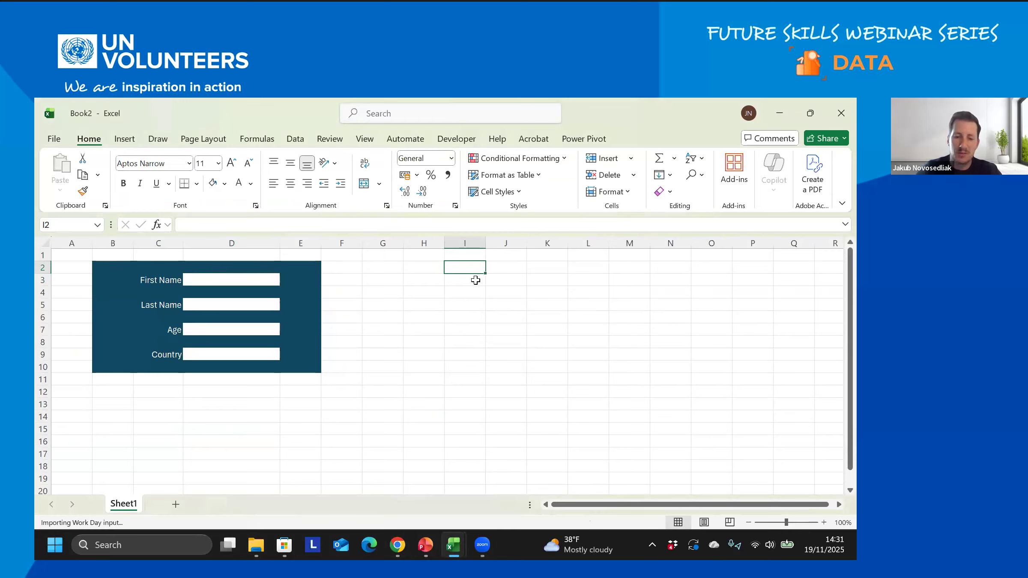
text(First Name)
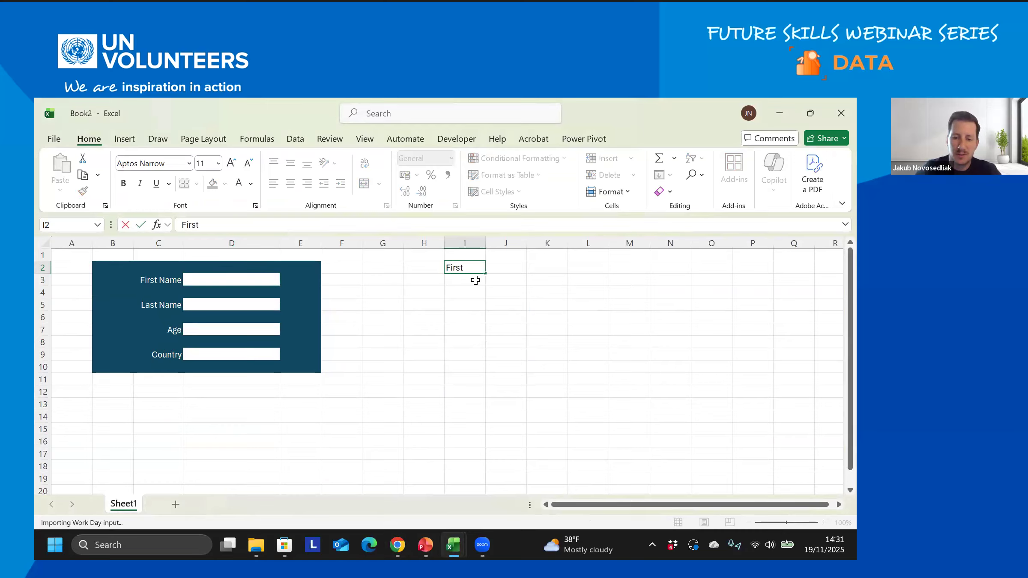
key(Return)
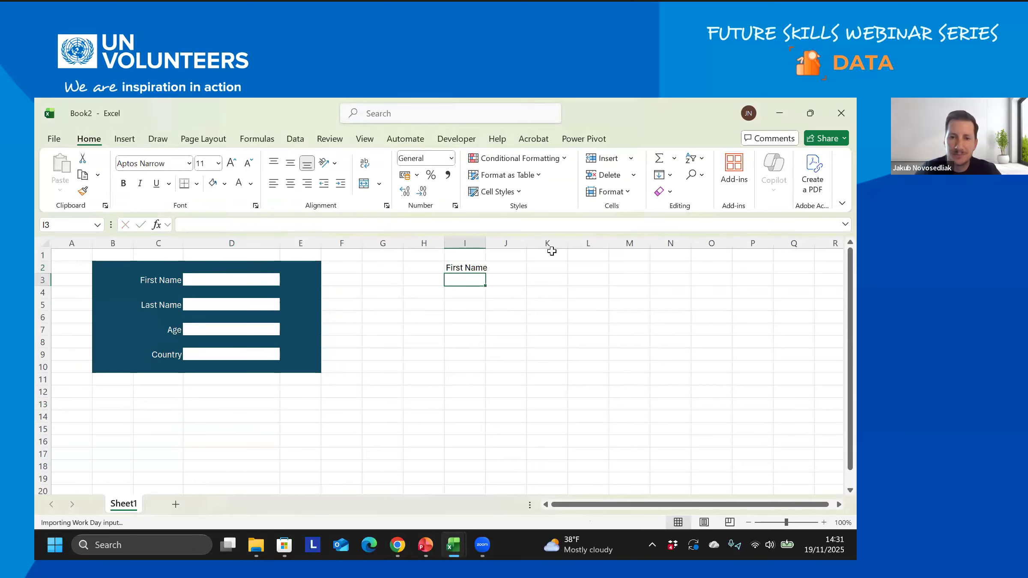
click(509, 269)
text(Last name)
key(Return)
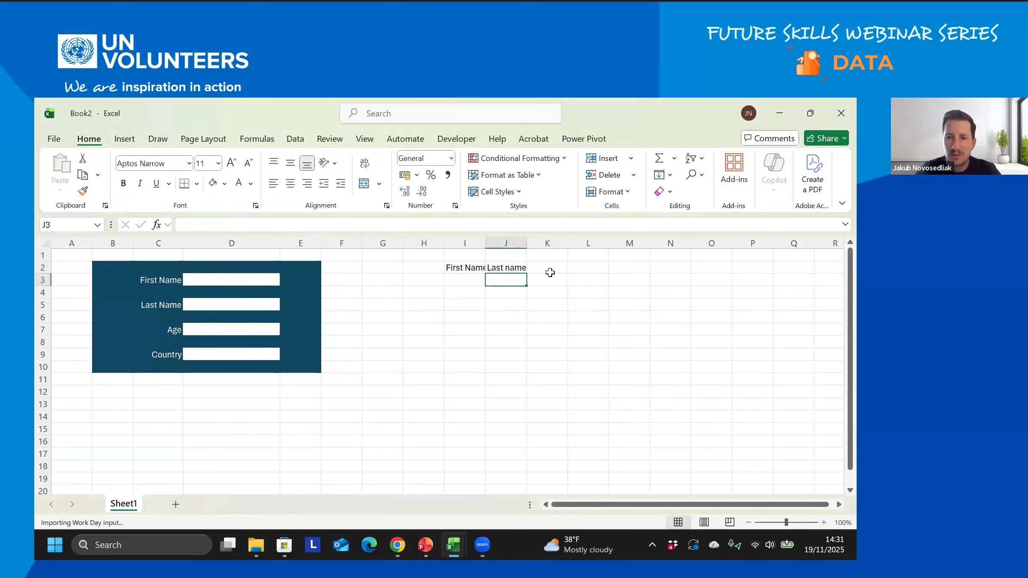
click(548, 269)
text(A)
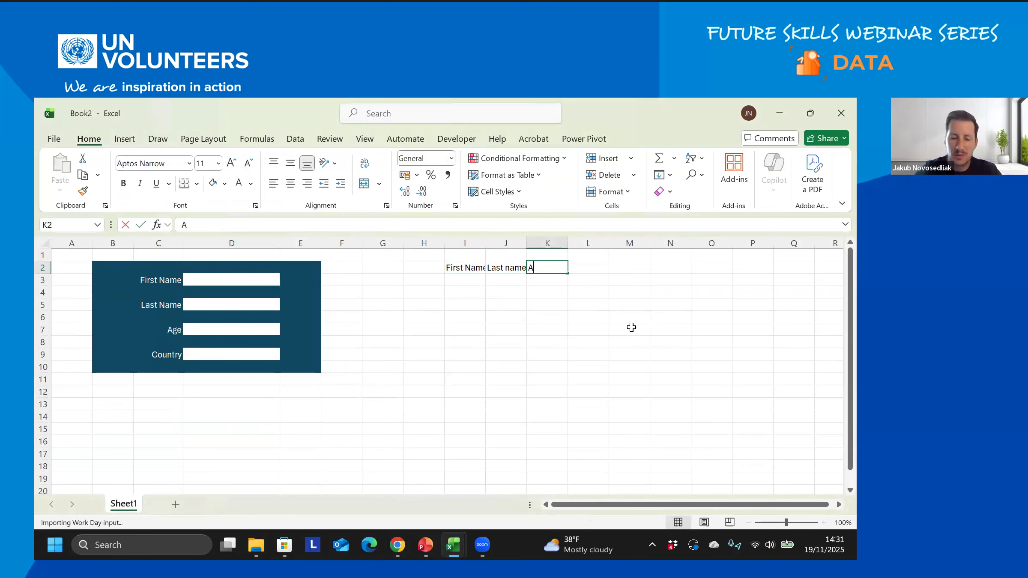
text(ge)
key(Tab)
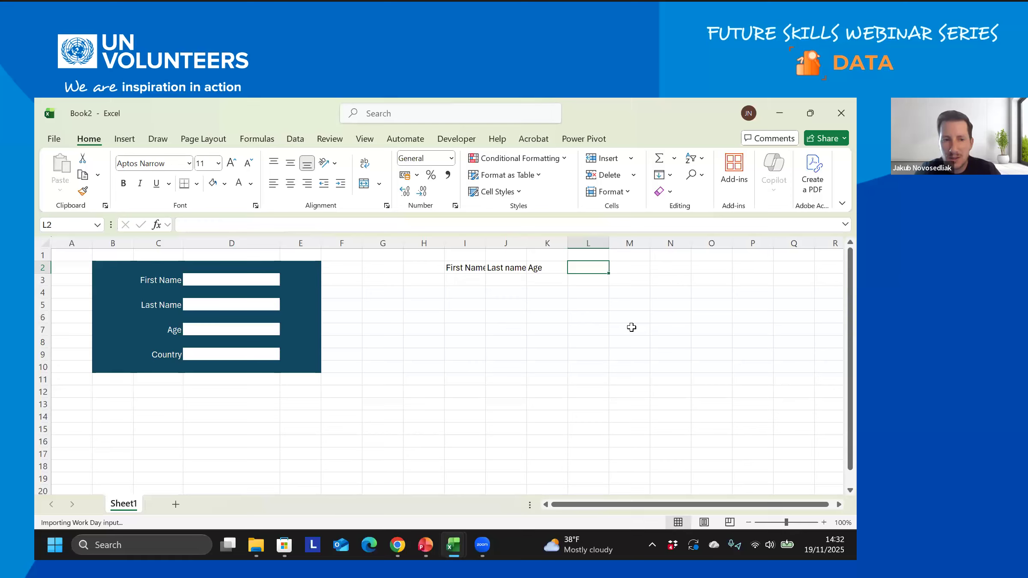
text(Country)
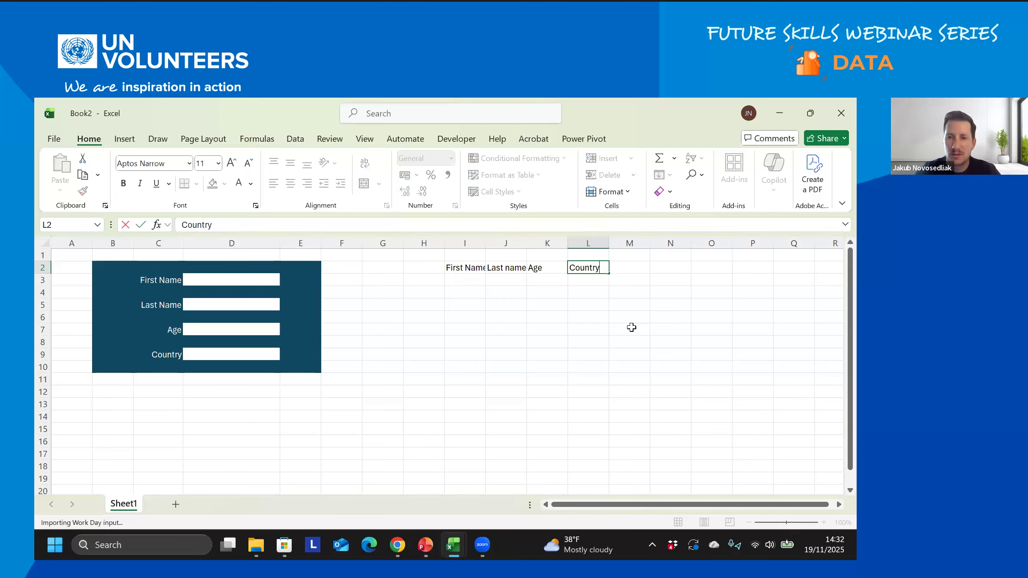
key(Return)
drag(469, 244, 596, 244)
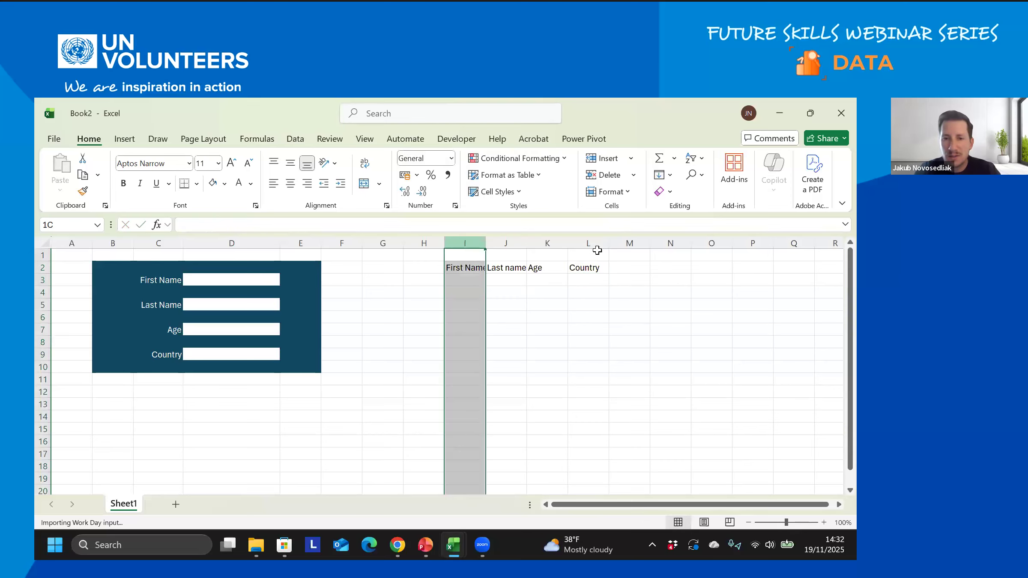
- Widen columns I–L to 13.91 and make the headers I2:L2 bold
drag(485, 243, 684, 266)
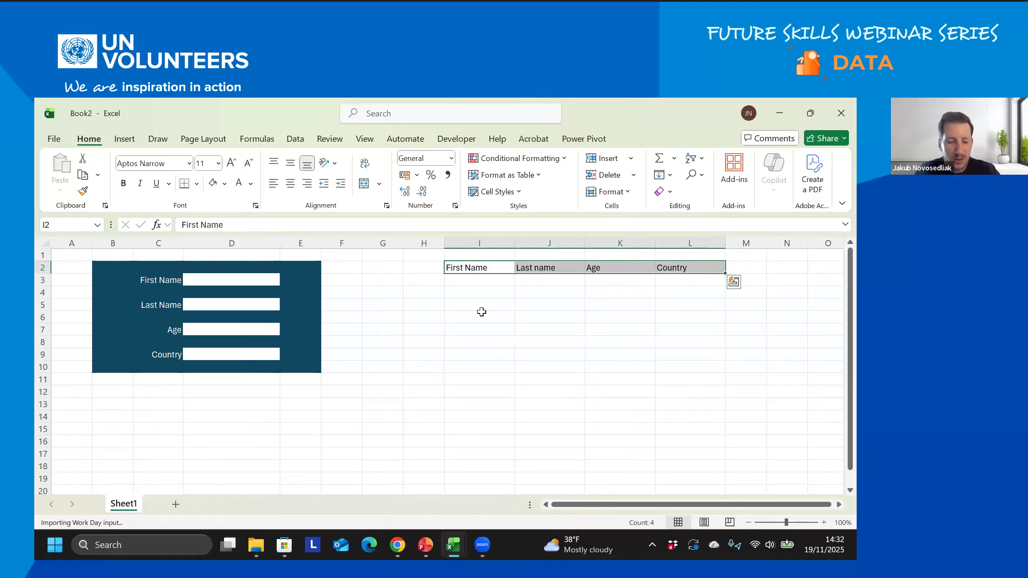
key(ctrl+b)
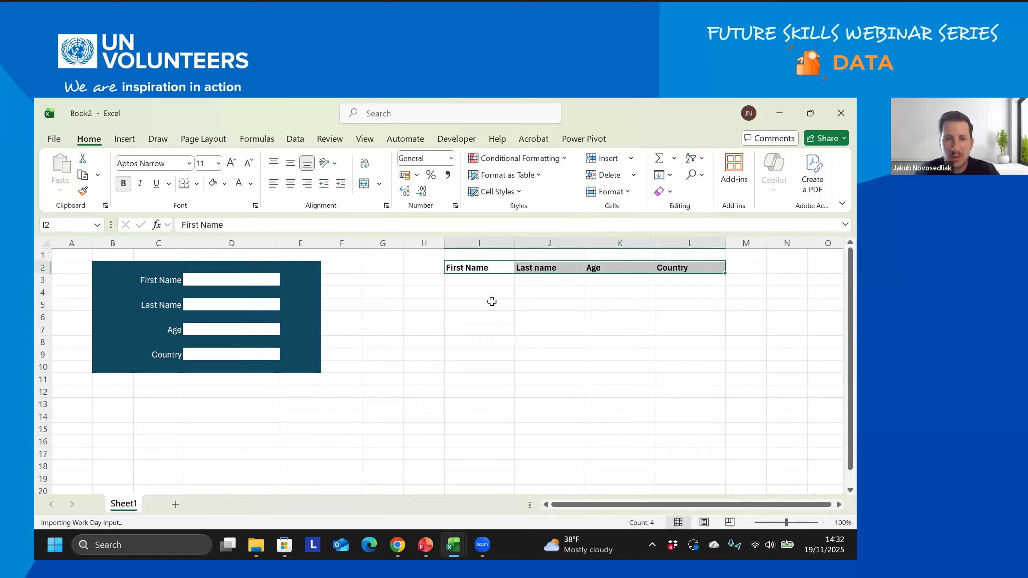
click(124, 185)
click(123, 185)
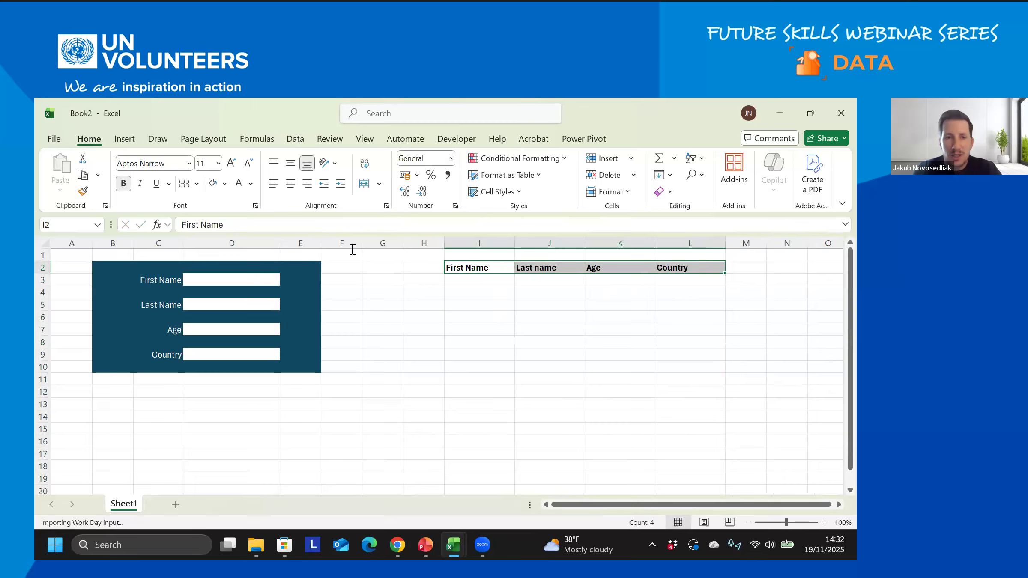
- Fill the header row I2:L2 light blue
click(225, 184)
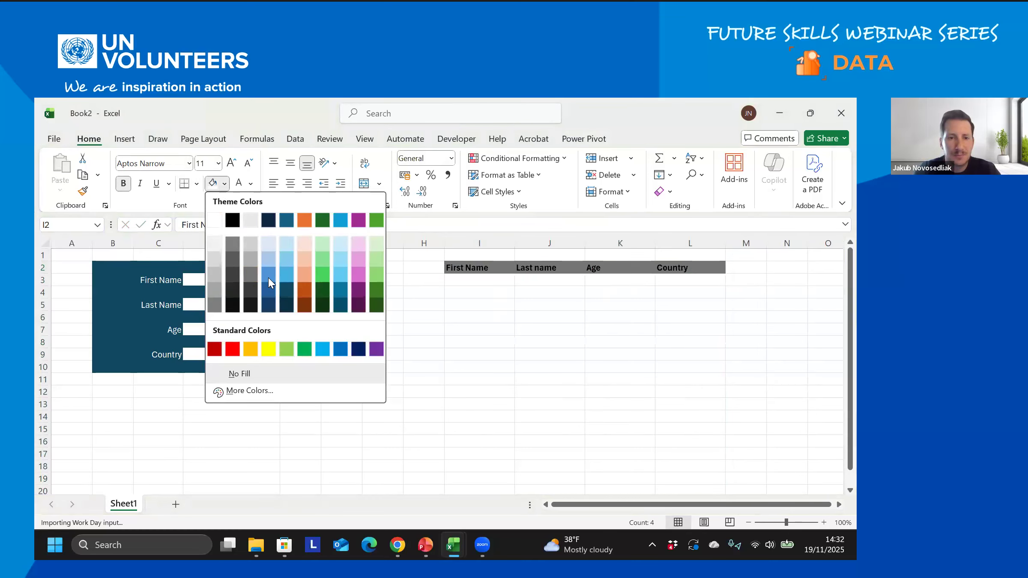
click(269, 260)
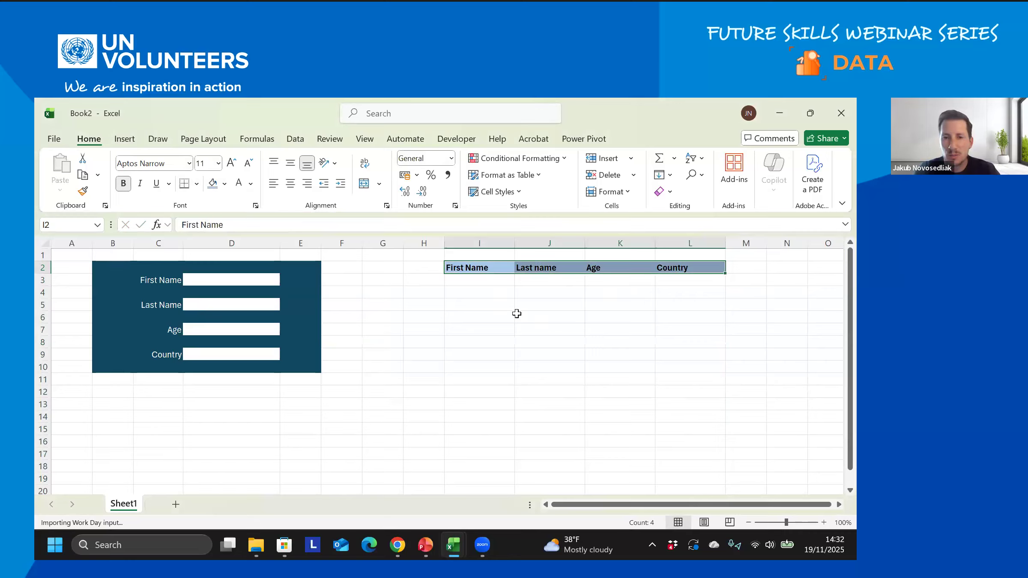
click(486, 281)
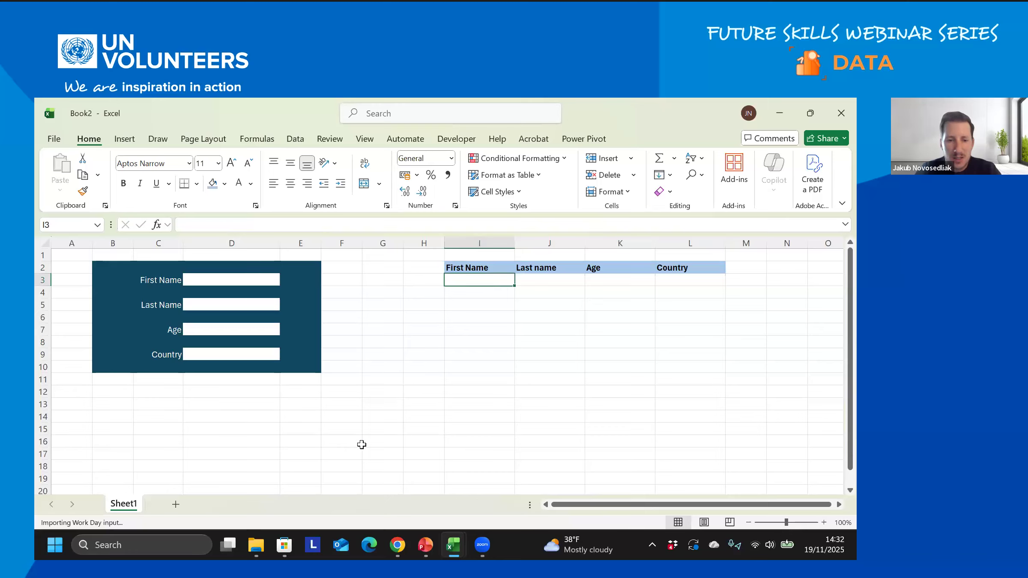
mouse_move(453, 545)
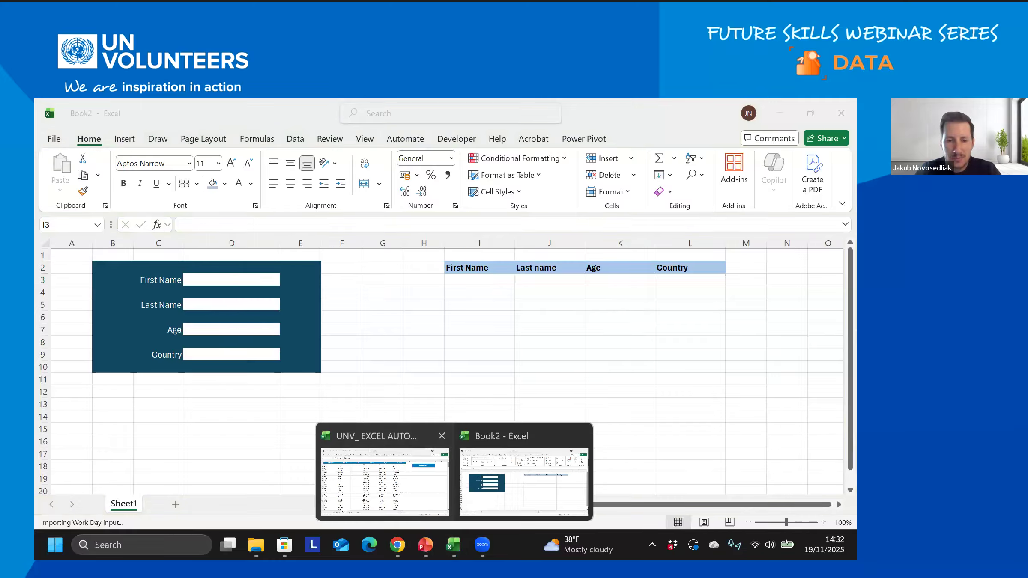
click(381, 479)
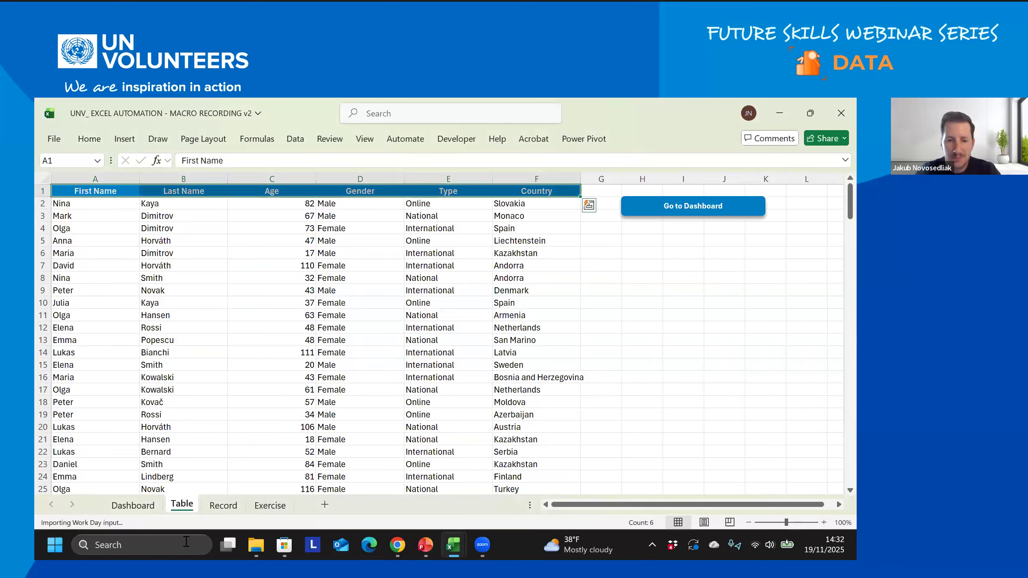
click(270, 506)
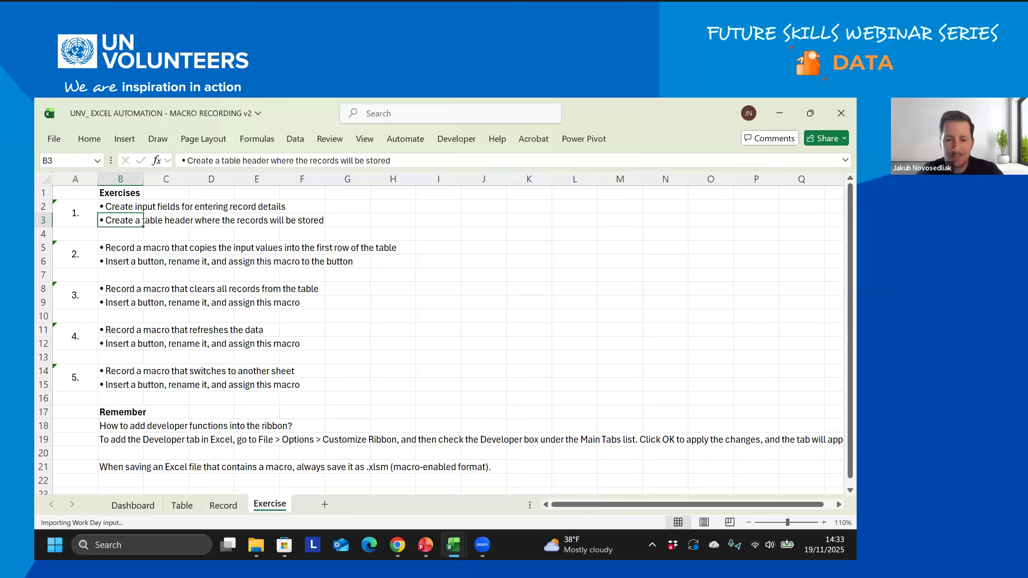
click(453, 545)
click(526, 482)
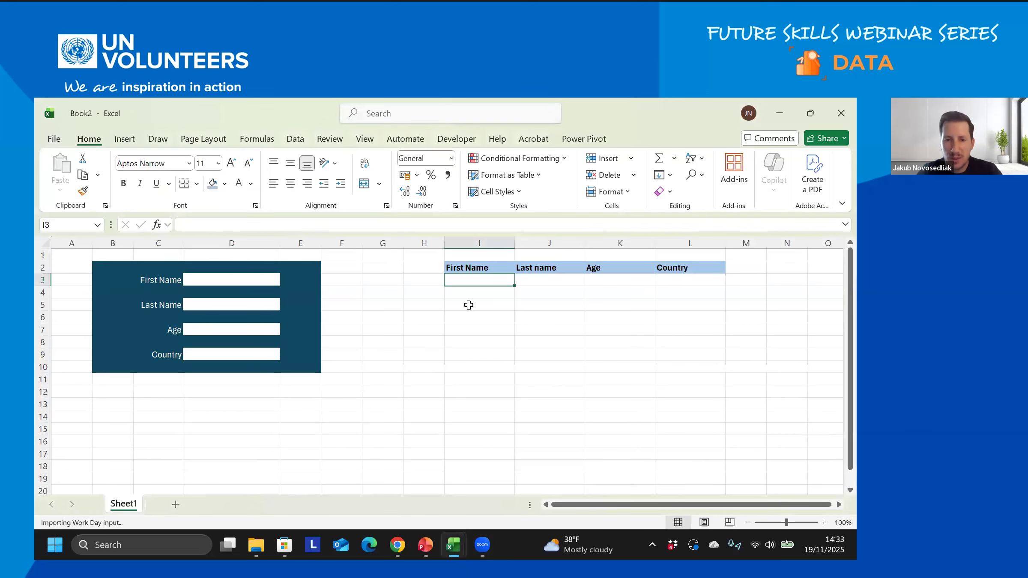
- Show the Developer commands and choose Record Macro
click(456, 138)
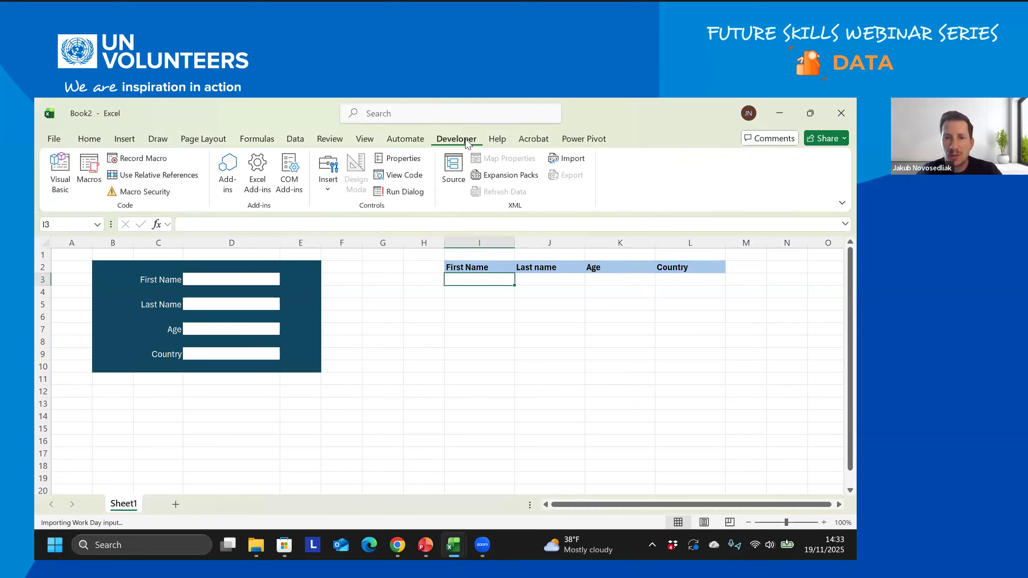
click(153, 163)
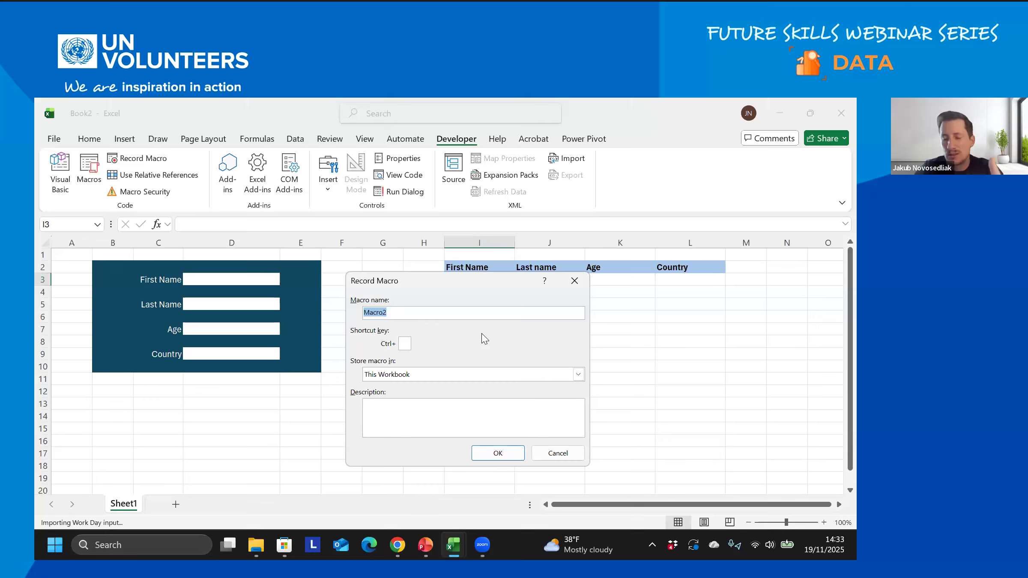
- Name the new macro AddRecord_test and start recording
drag(432, 286, 450, 336)
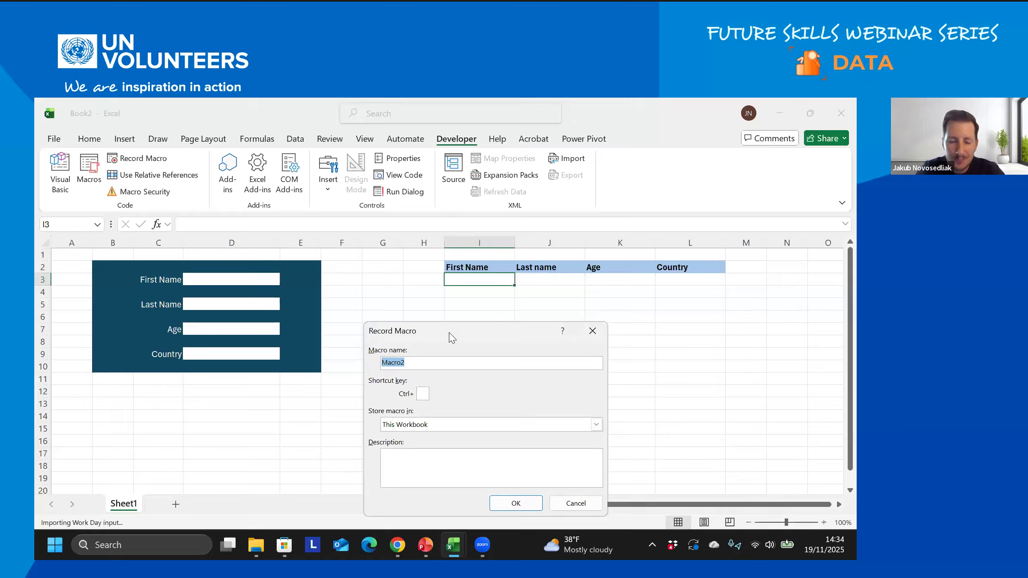
text(Add)
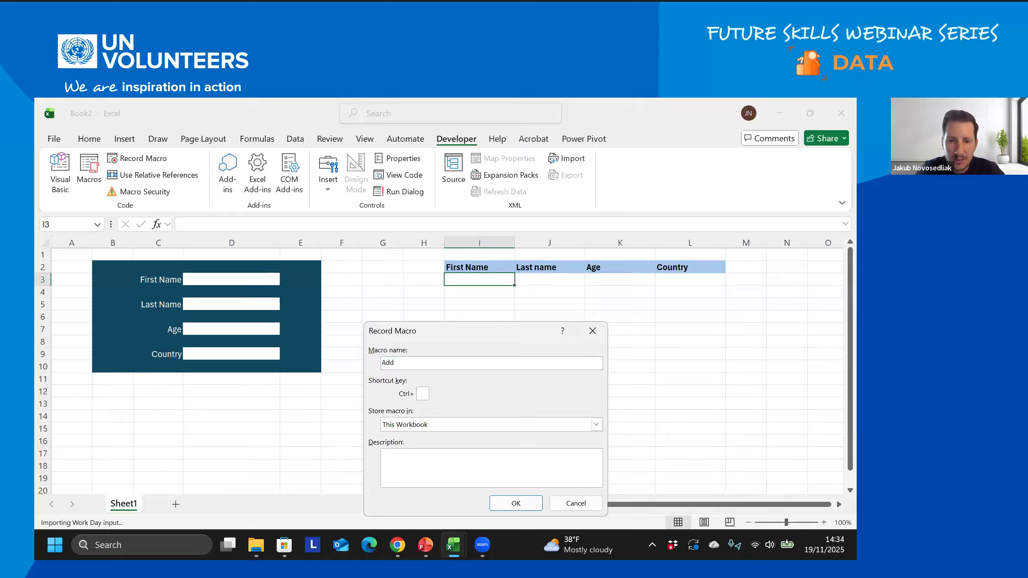
text(Record)
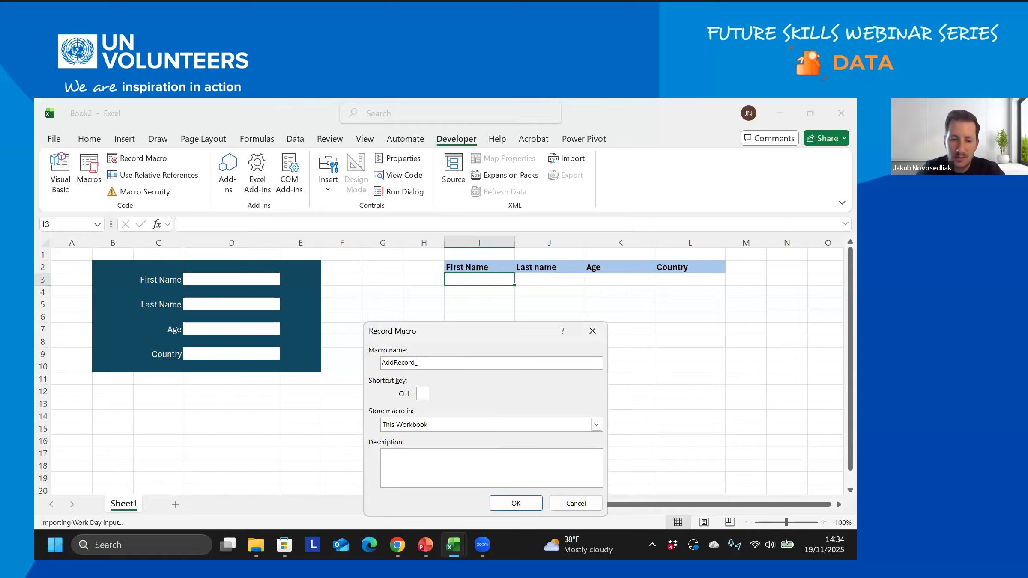
text(_test)
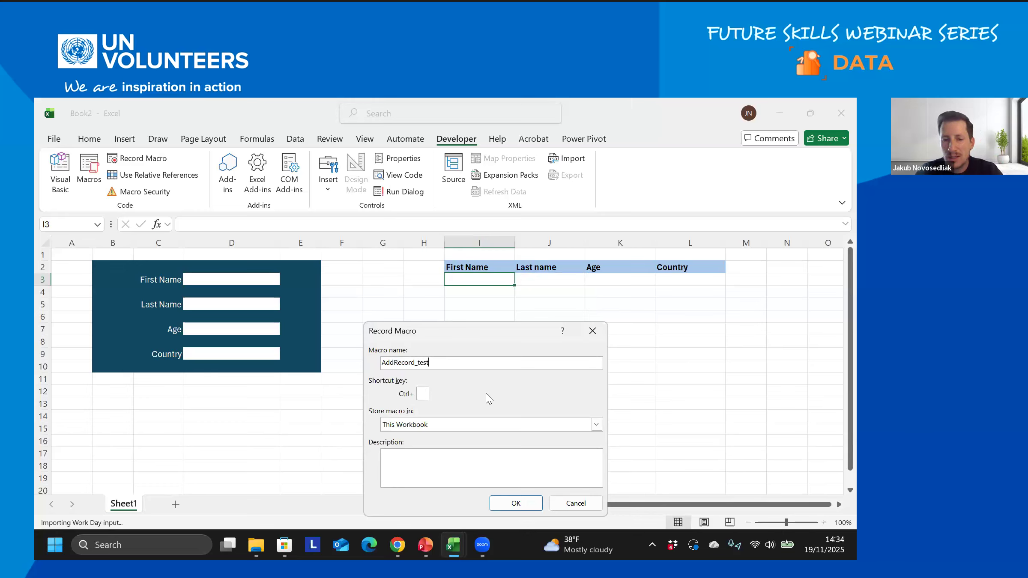
click(524, 508)
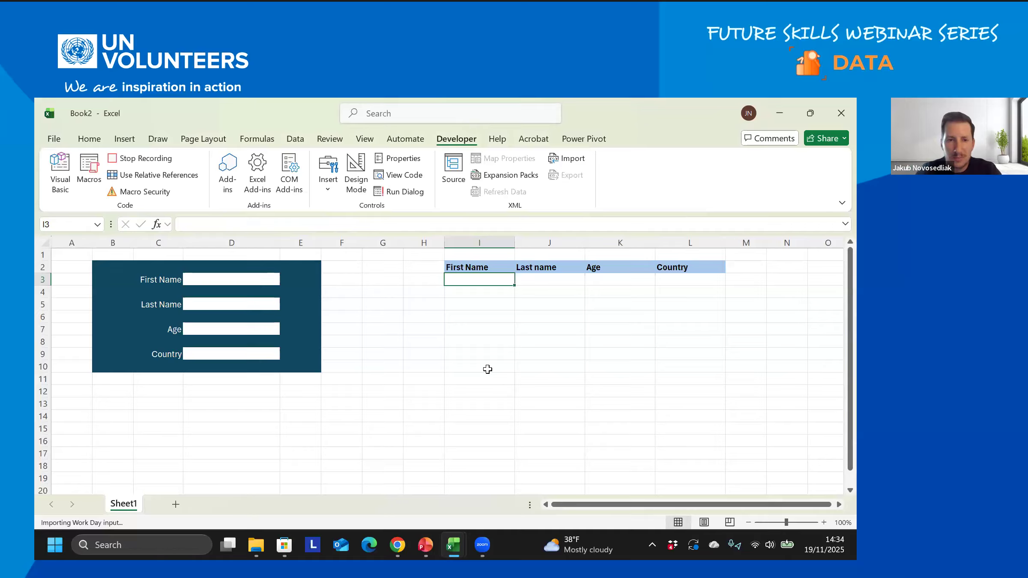
- Copy the First Name (D3) and Last Name (D5) entries as values into I3 and J3
click(229, 279)
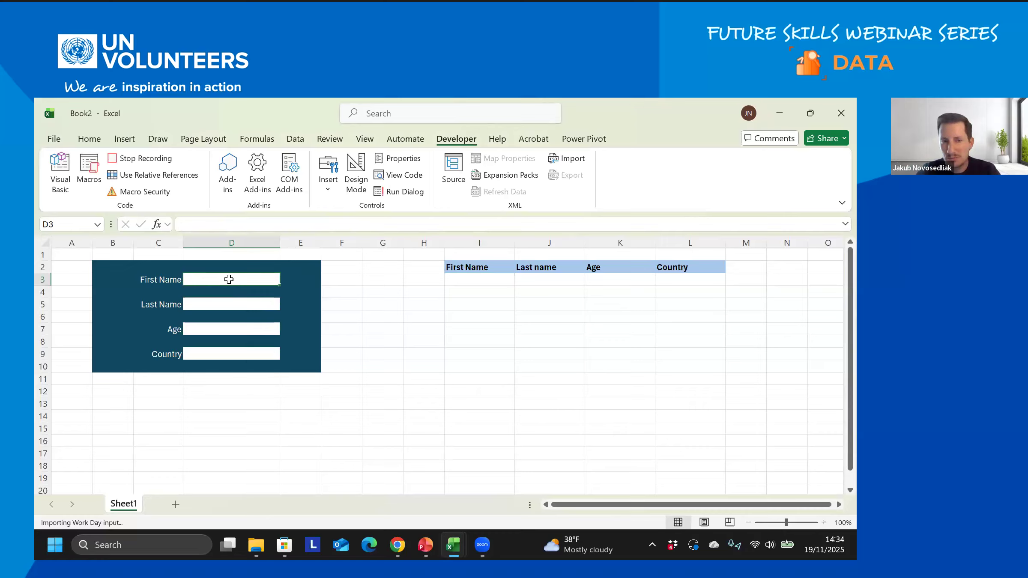
right_click(229, 279)
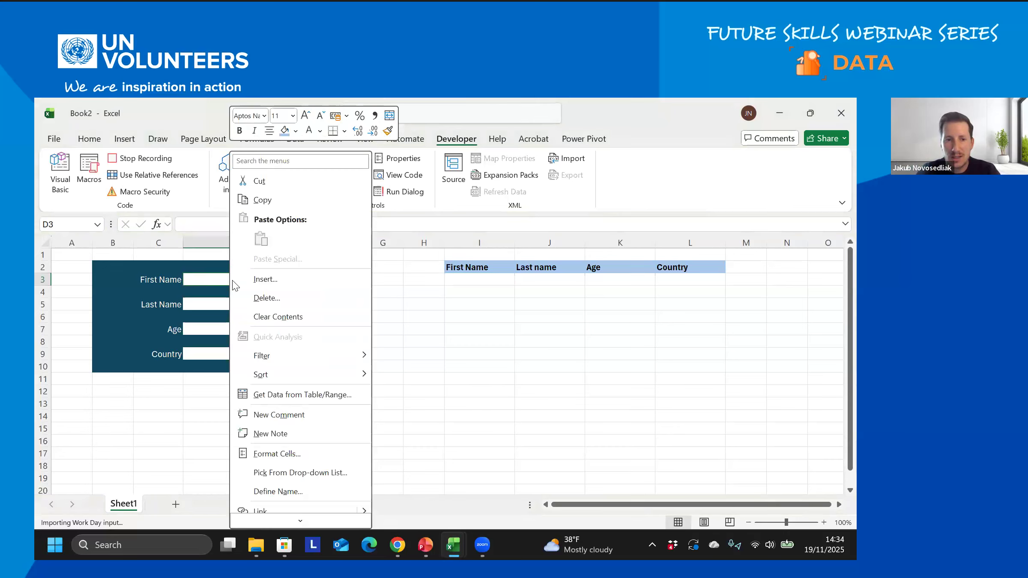
click(274, 206)
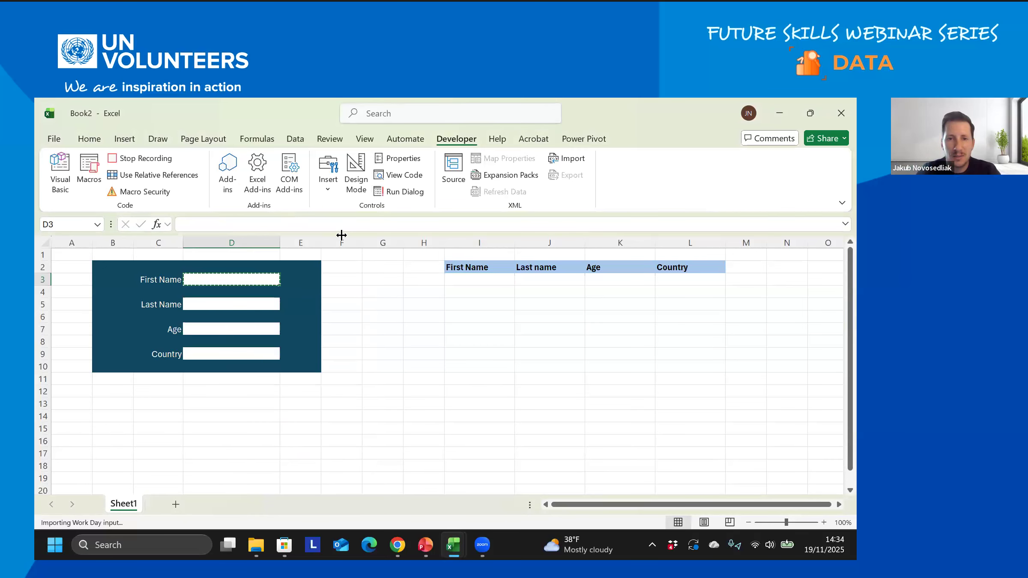
click(479, 280)
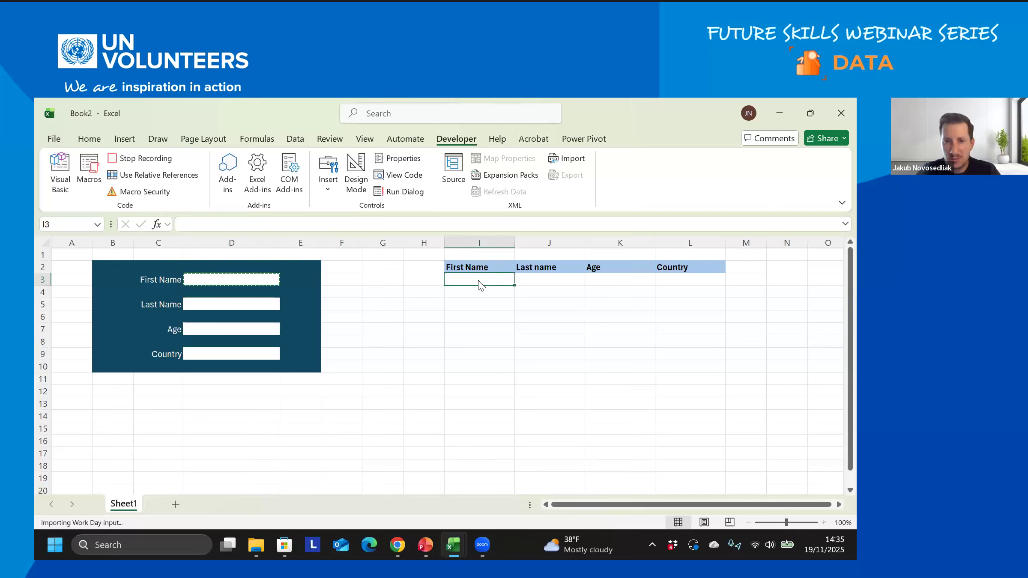
right_click(478, 280)
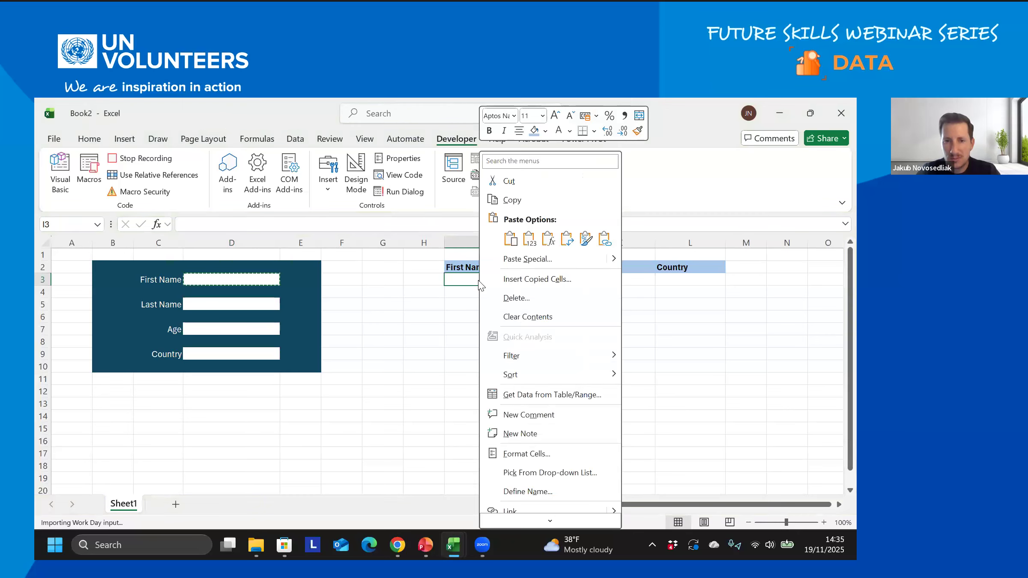
click(529, 241)
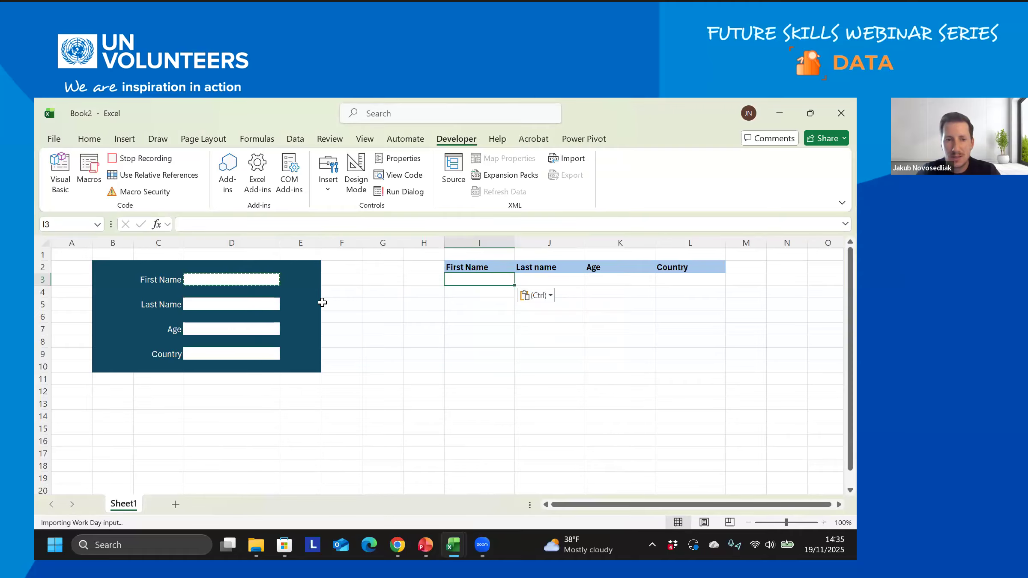
click(248, 303)
key(ctrl+c)
click(557, 282)
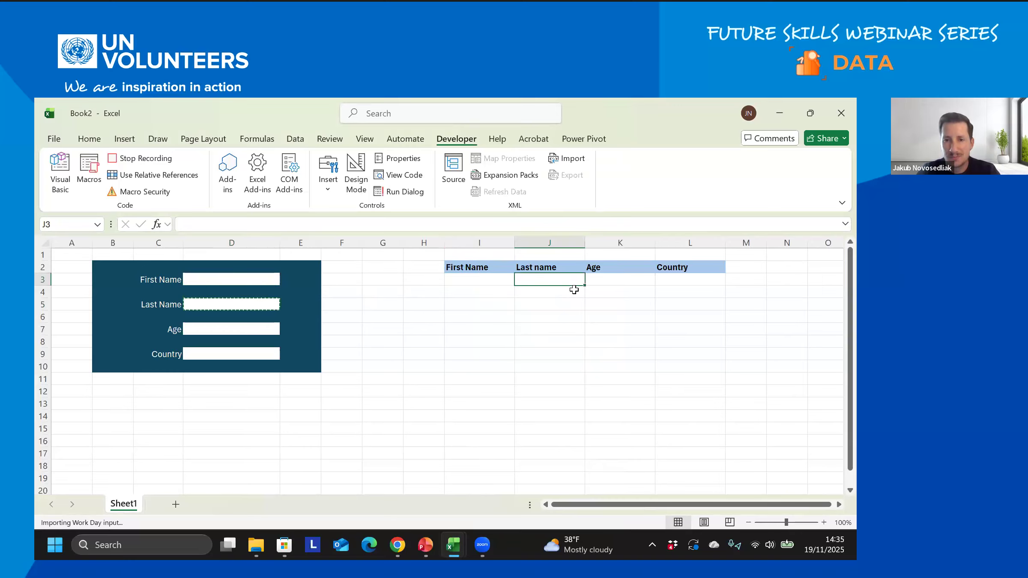
right_click(574, 290)
click(591, 238)
- Copy the Age (D7) and Country (D9) entries as values into K3 and L3
click(249, 331)
key(ctrl+c)
click(610, 280)
right_click(612, 280)
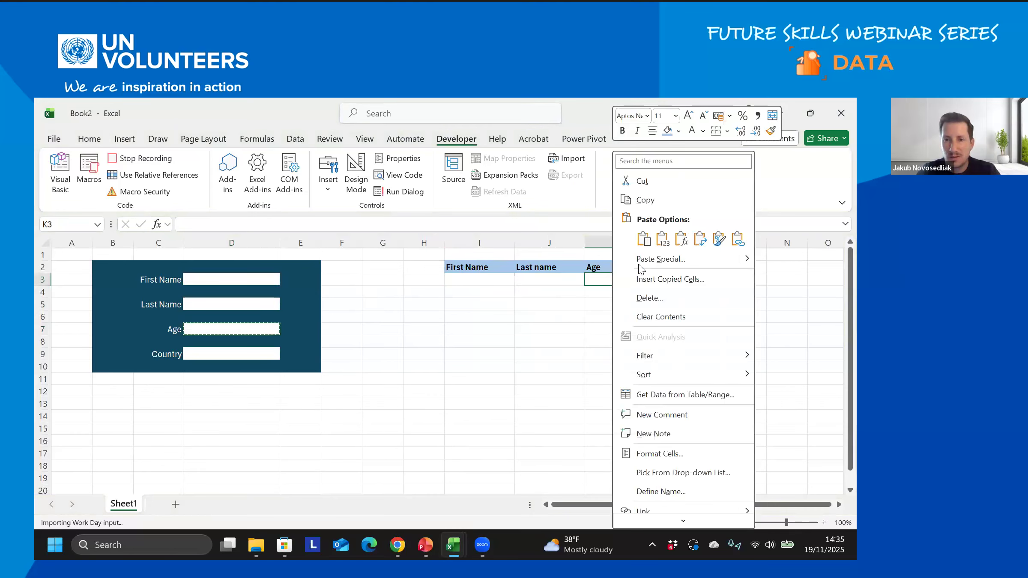
click(662, 238)
click(251, 354)
key(ctrl+c)
click(681, 278)
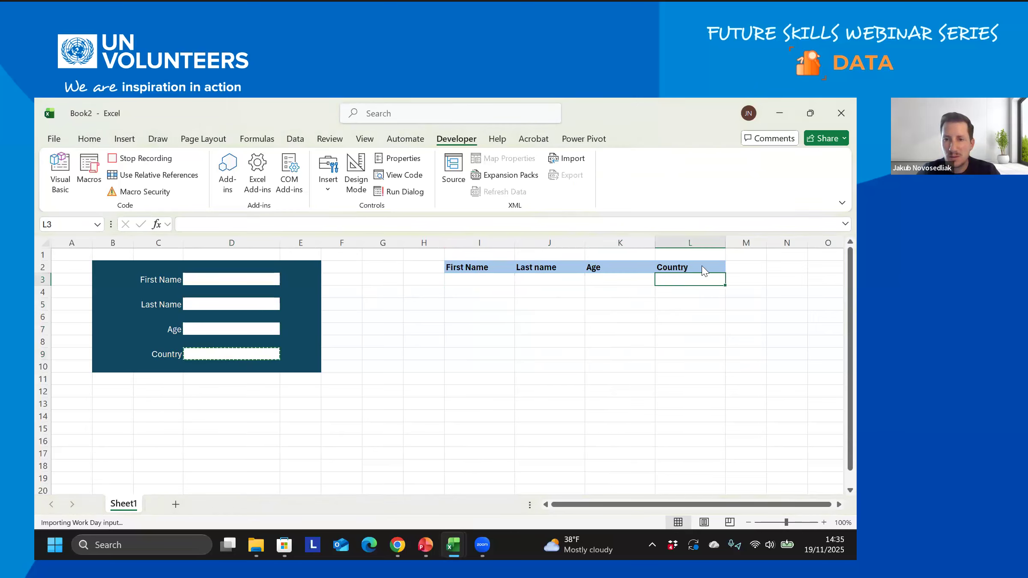
right_click(682, 279)
click(730, 238)
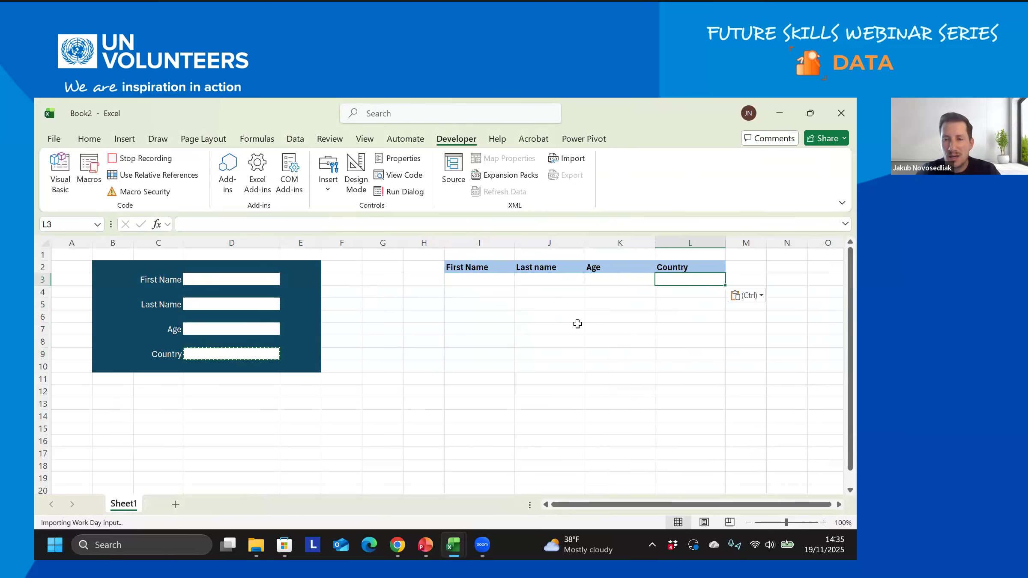
- Stop recording the AddRecord_test macro and dismiss the 'recorded successfully' notice
click(143, 159)
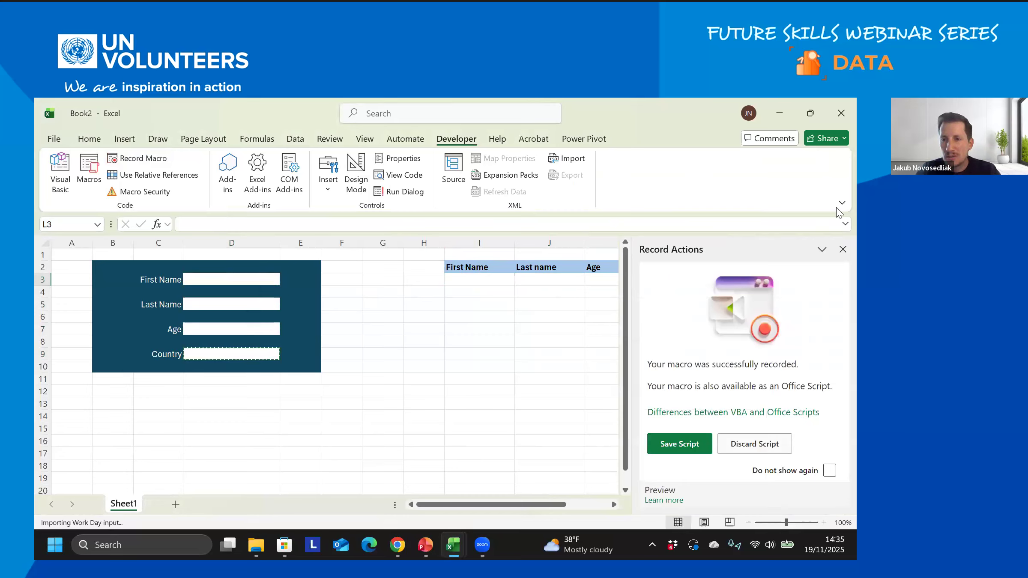
click(843, 249)
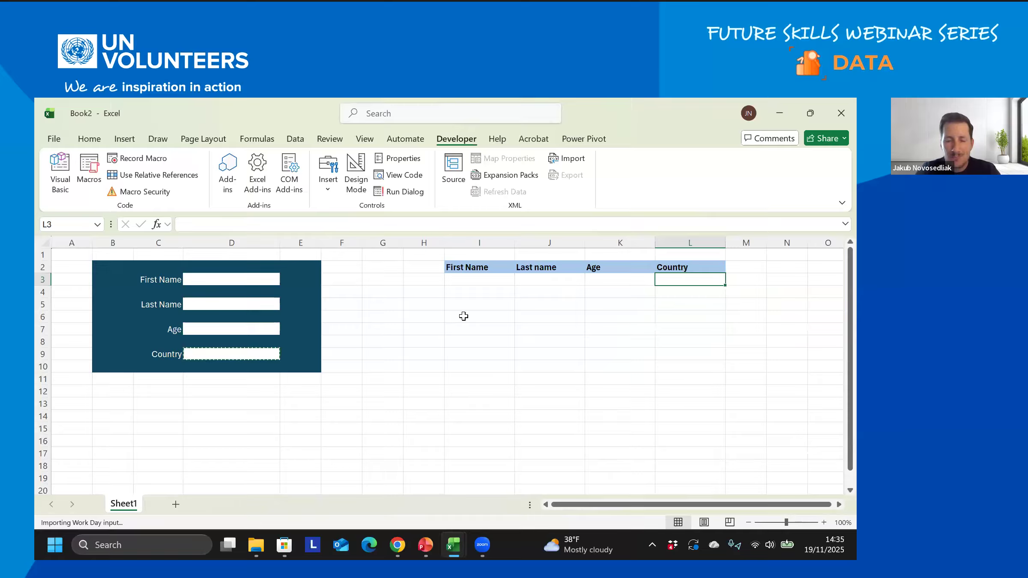
- Enter a first name, a last name, age 38 and Slovakia in D3, D5, D7 and D9
click(239, 280)
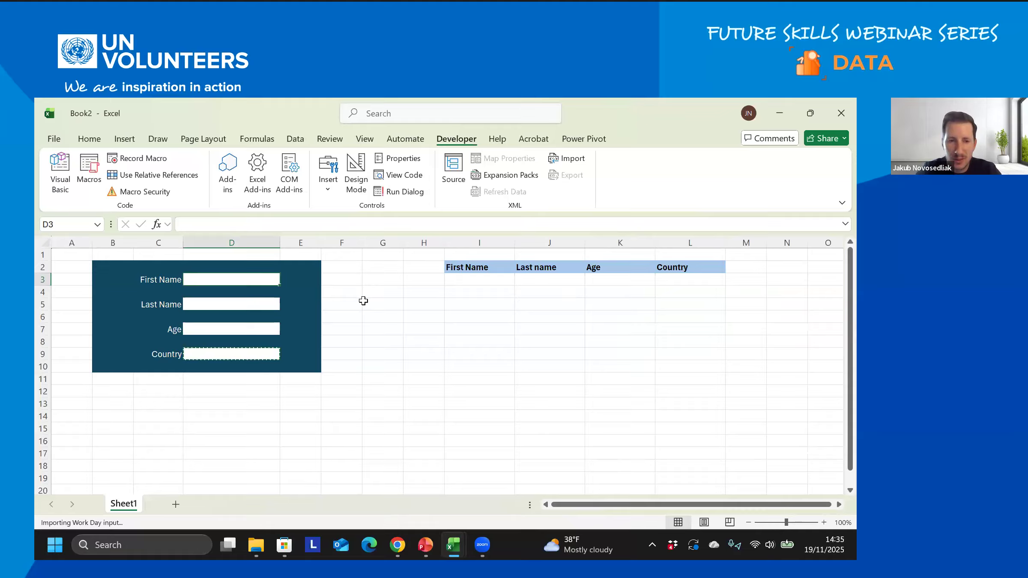
key(Tab)
key(Tab)
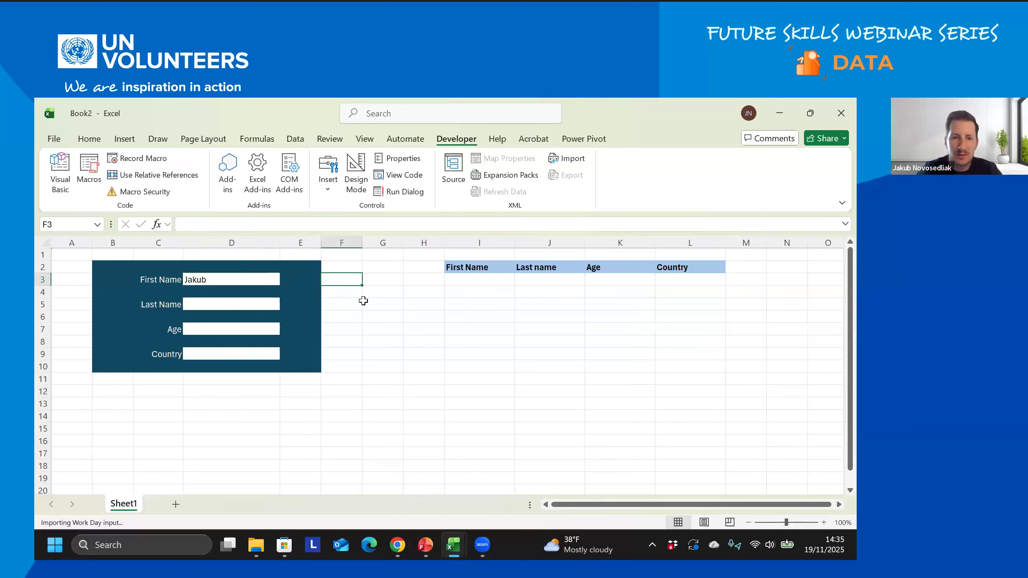
click(269, 302)
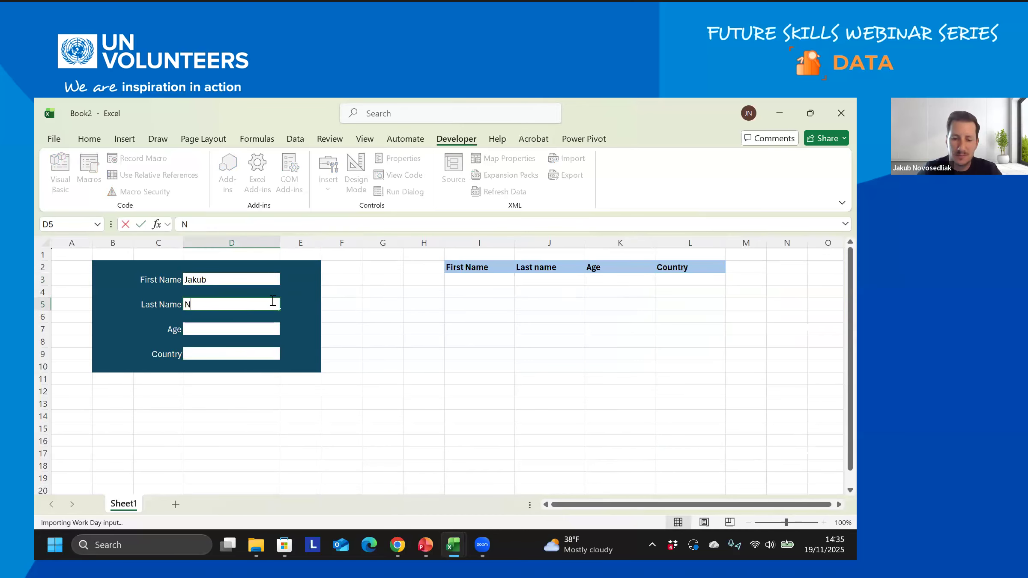
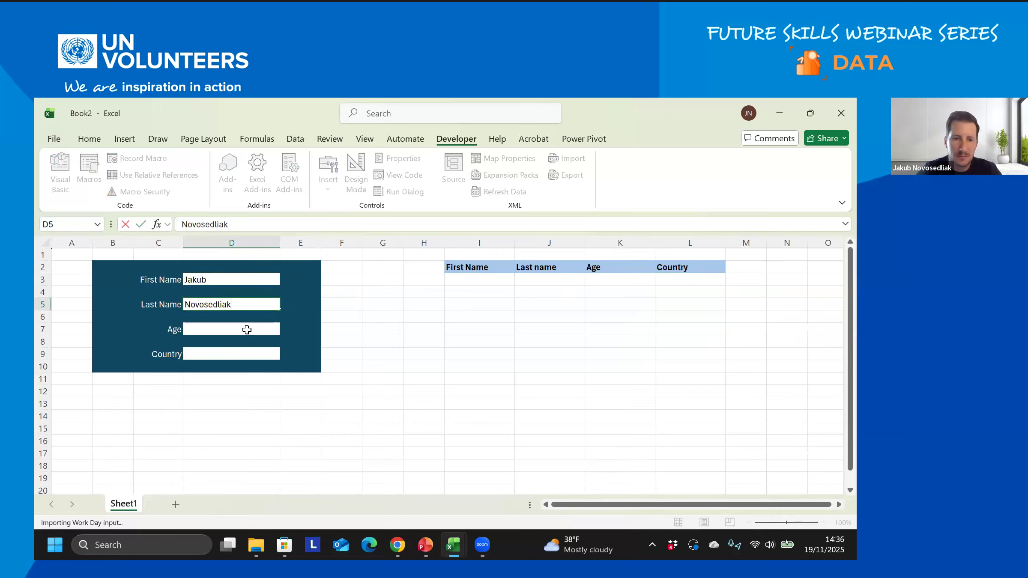
click(247, 330)
text(38)
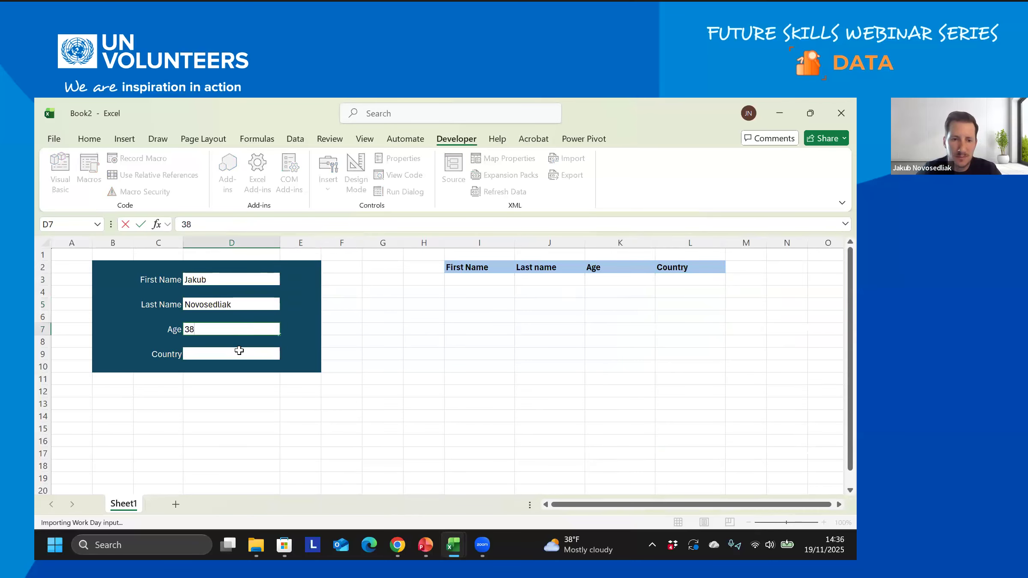
click(239, 351)
text(Slovakia)
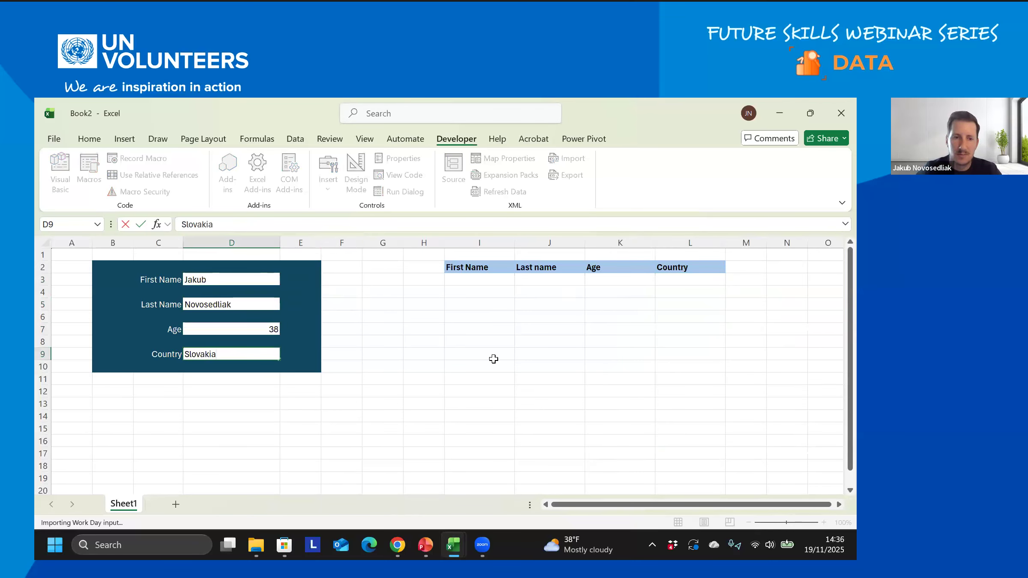
click(479, 328)
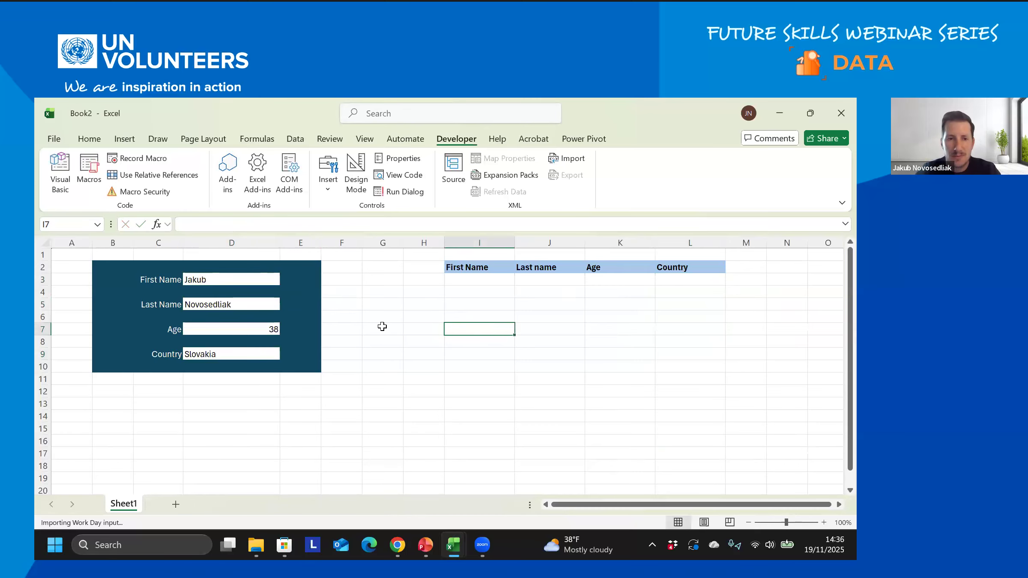
- Center-align the form entries in D3:D9, then select the record row's first cell
drag(258, 279, 261, 356)
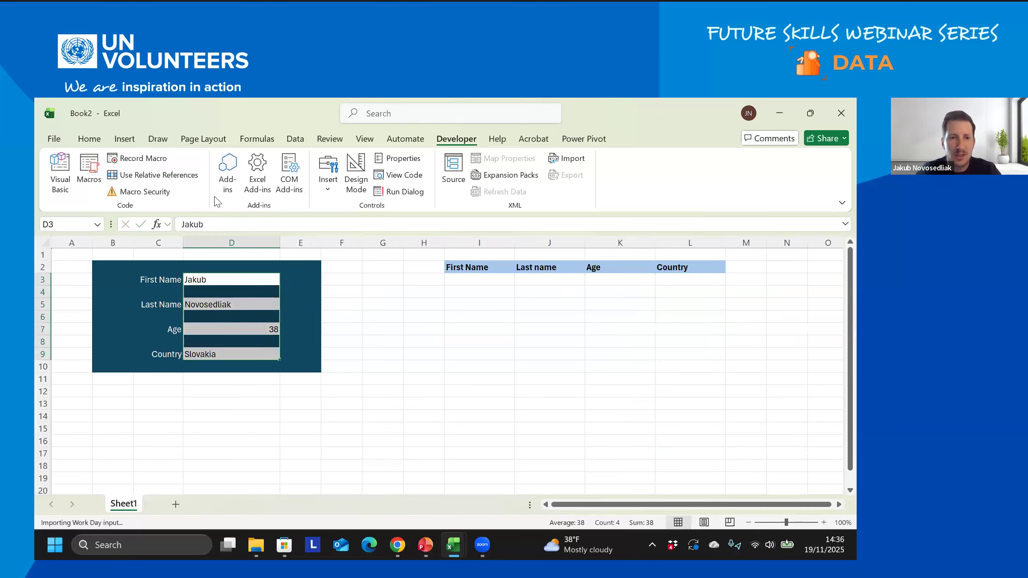
click(89, 139)
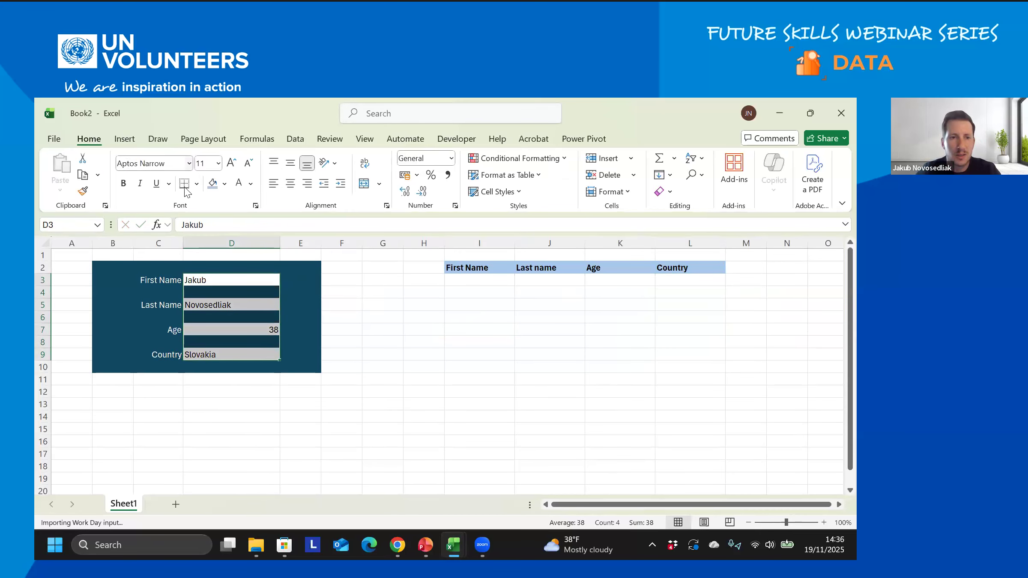
click(290, 187)
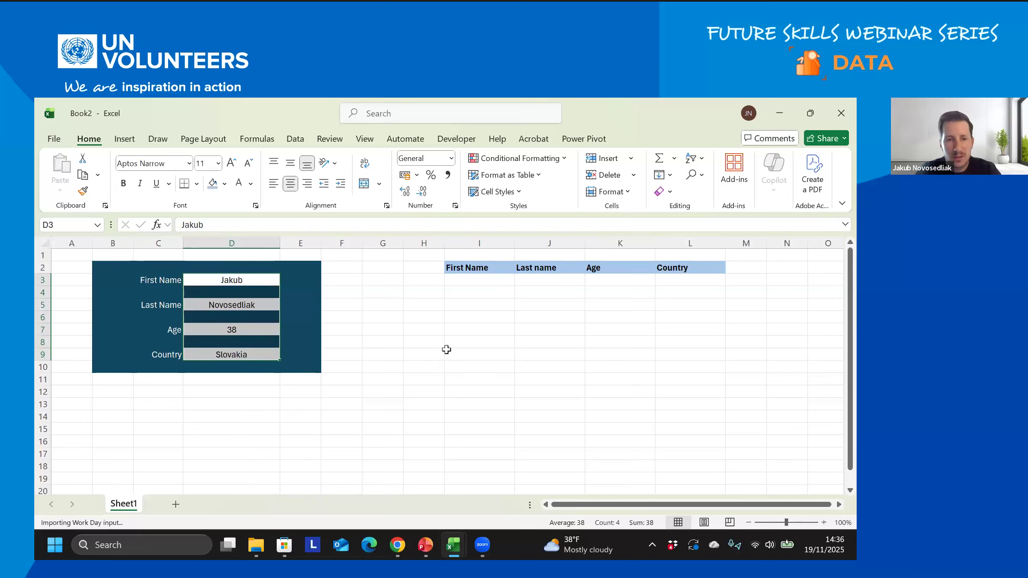
click(441, 352)
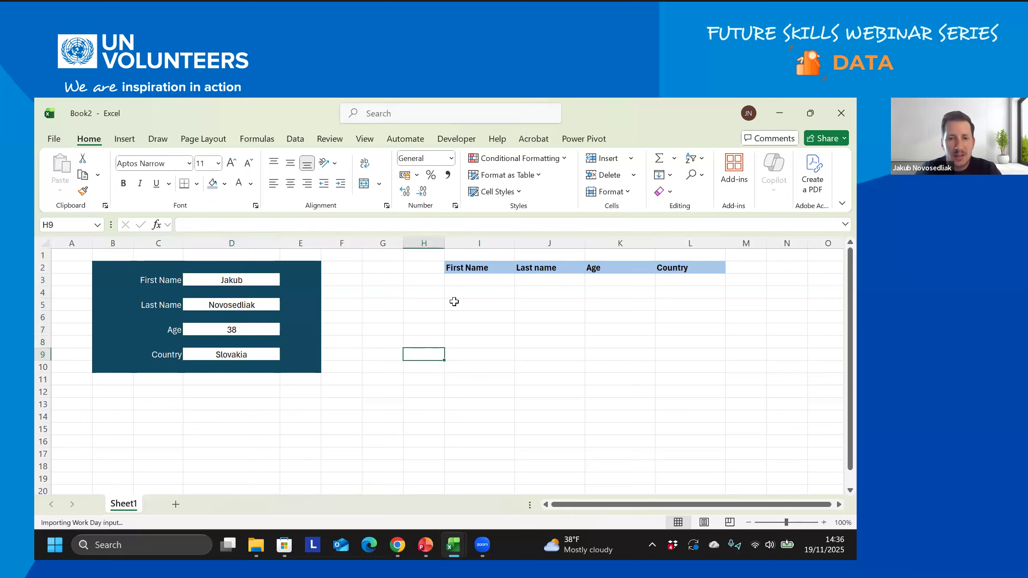
click(460, 279)
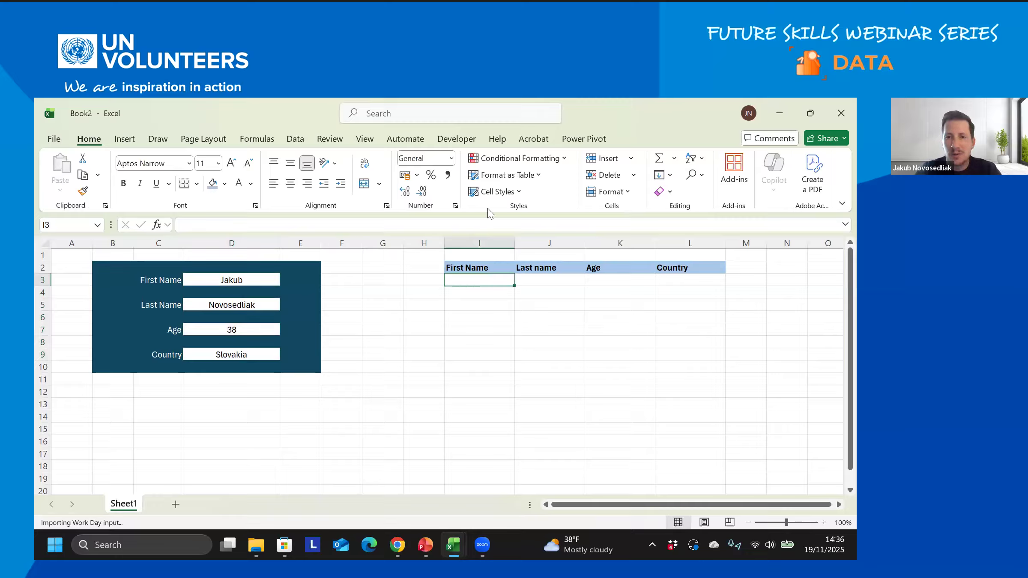
- Start a macro recording named AddRecord_test2 in Book2, replacing the default name Macro3
click(457, 139)
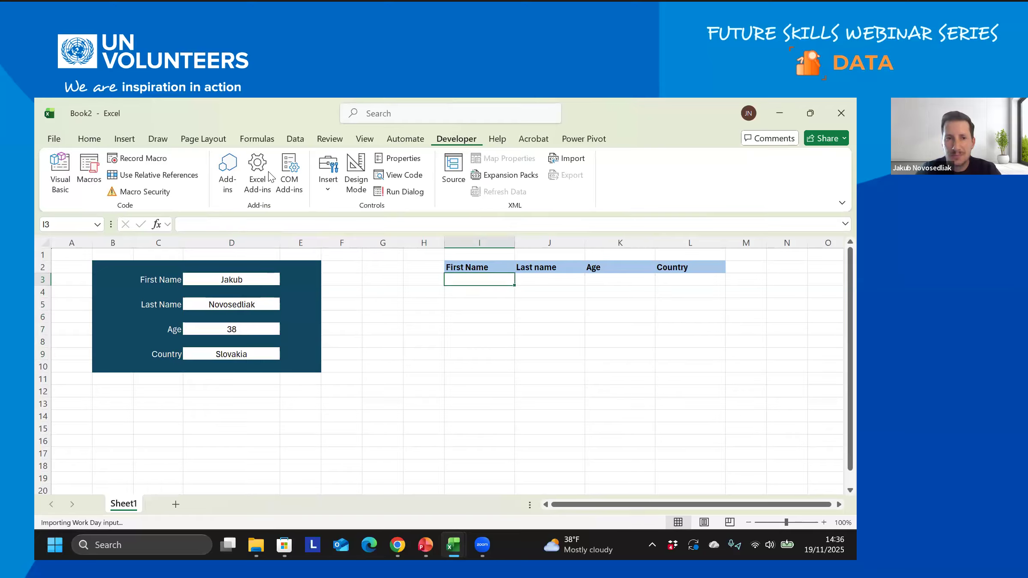
click(139, 157)
click(432, 363)
double_click(513, 362)
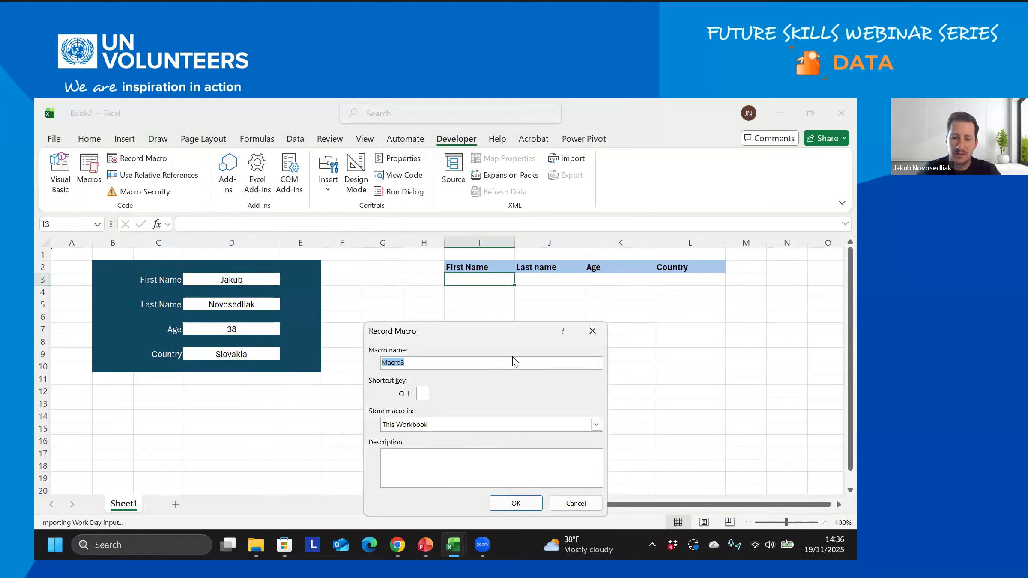
text(AddRecord_tes)
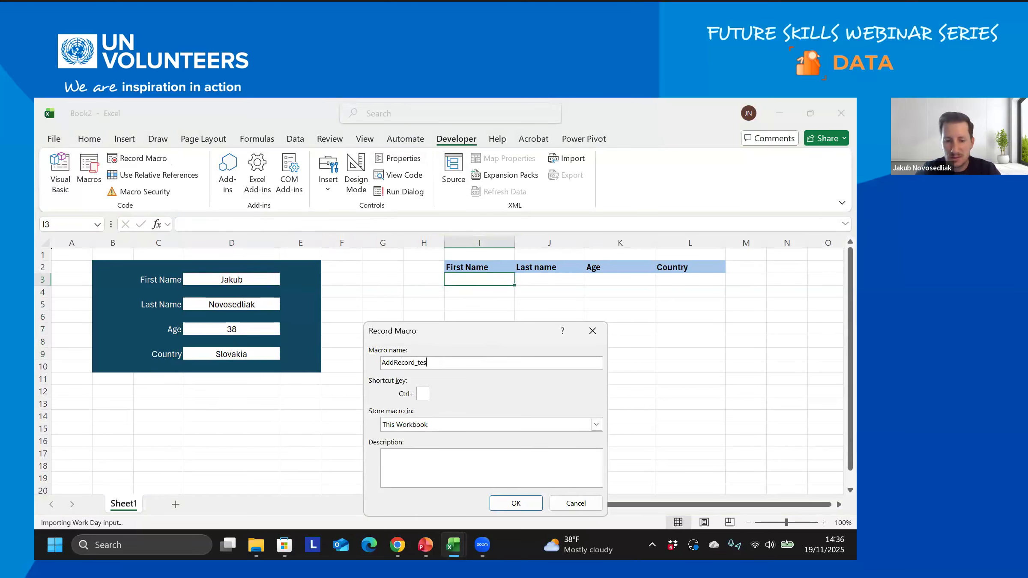
text(t2)
click(516, 504)
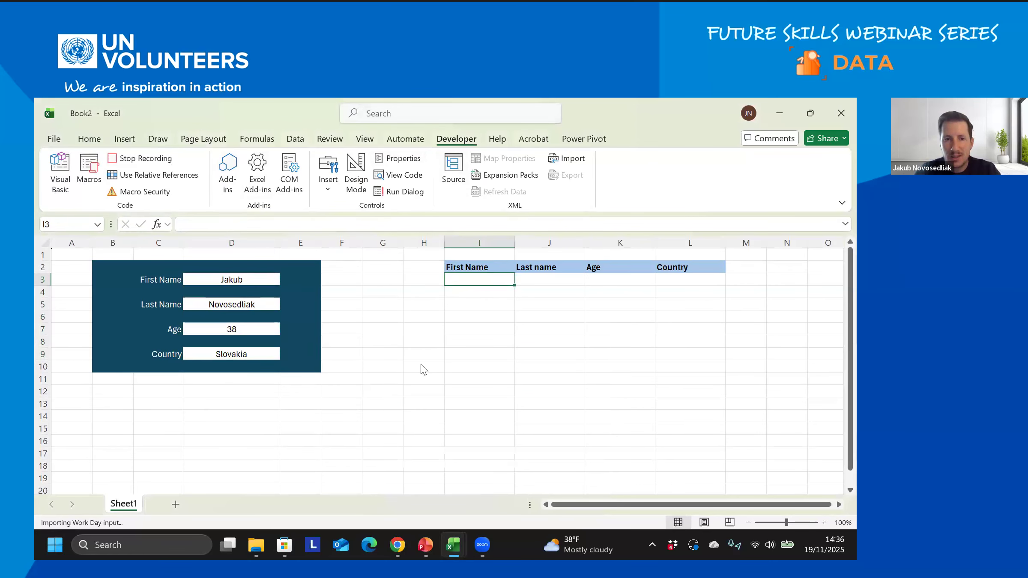
- Copy the first and last name entries from D3 and D5 into I3 and J3
click(234, 280)
key(ctrl+c)
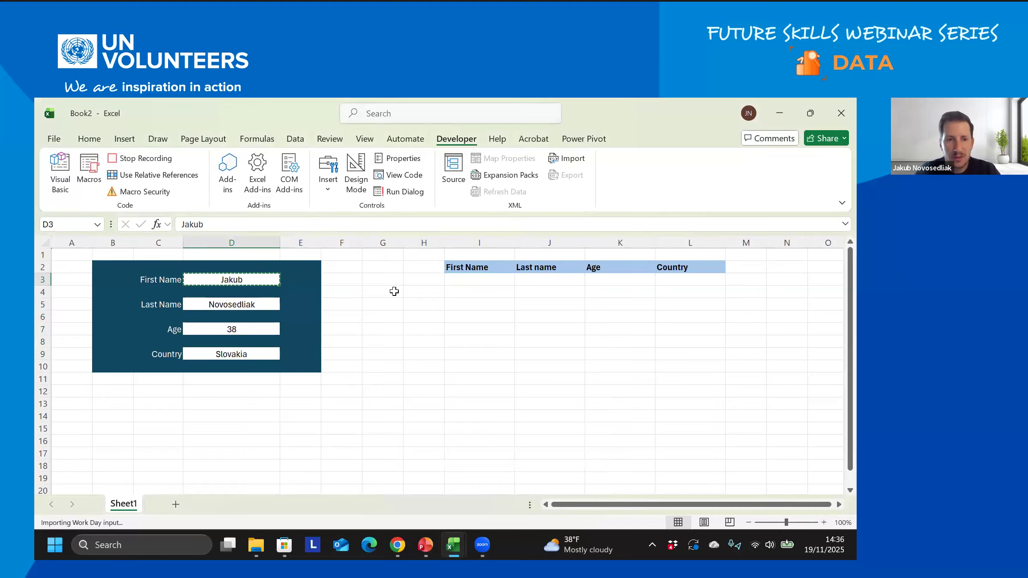
click(462, 276)
right_click(462, 276)
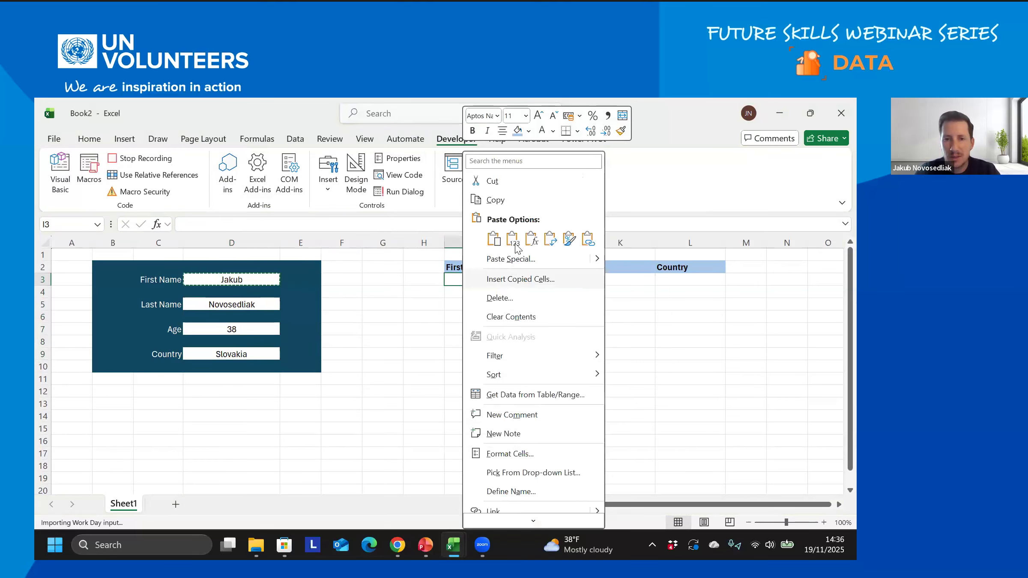
key(ctrl+v)
click(257, 307)
key(ctrl+c)
click(530, 278)
right_click(556, 278)
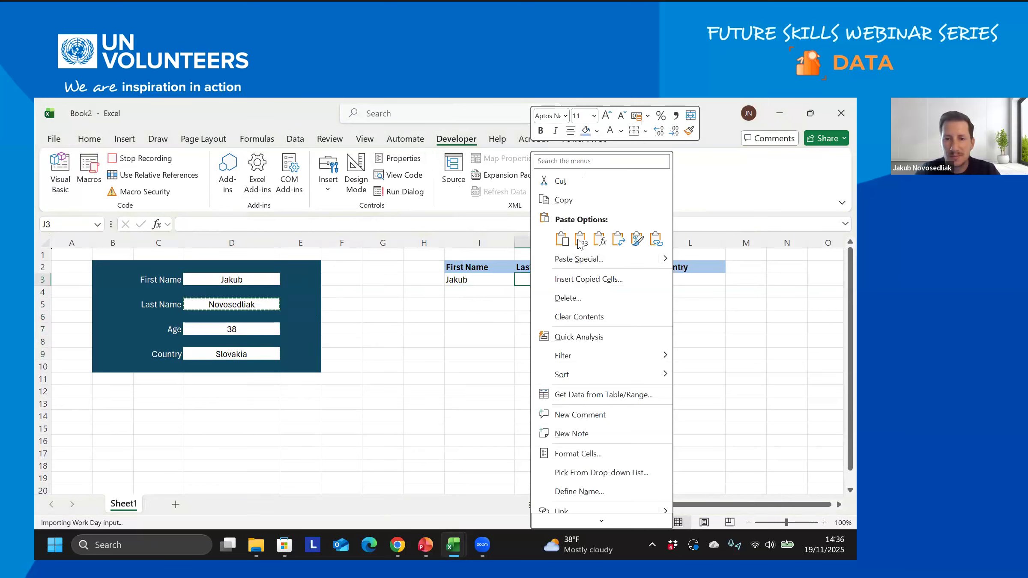
key(ctrl+v)
- Copy age 38 and Slovakia from D7 and D9 into K3 and L3, then stop recording
click(253, 329)
key(ctrl+c)
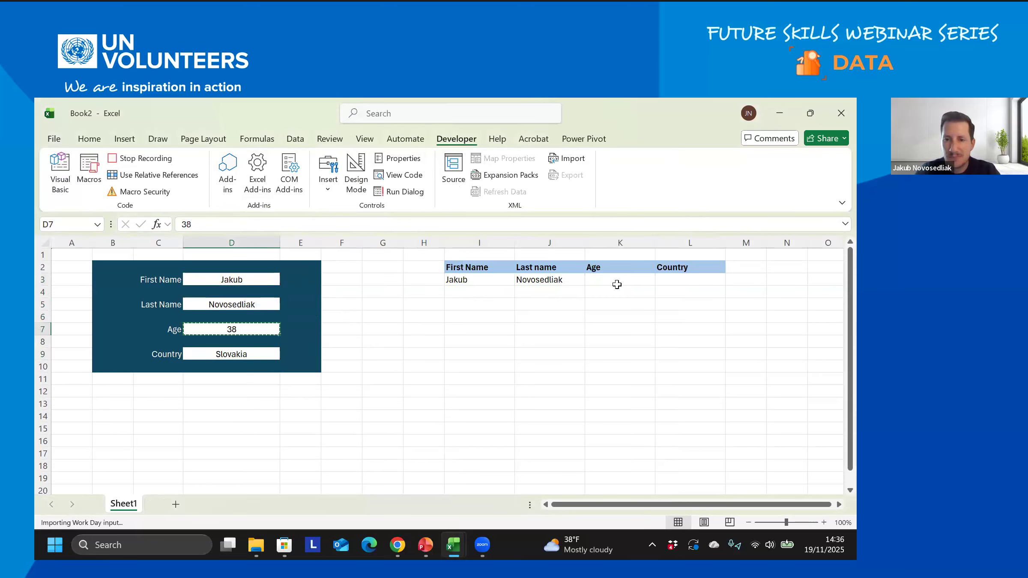
click(615, 283)
right_click(618, 279)
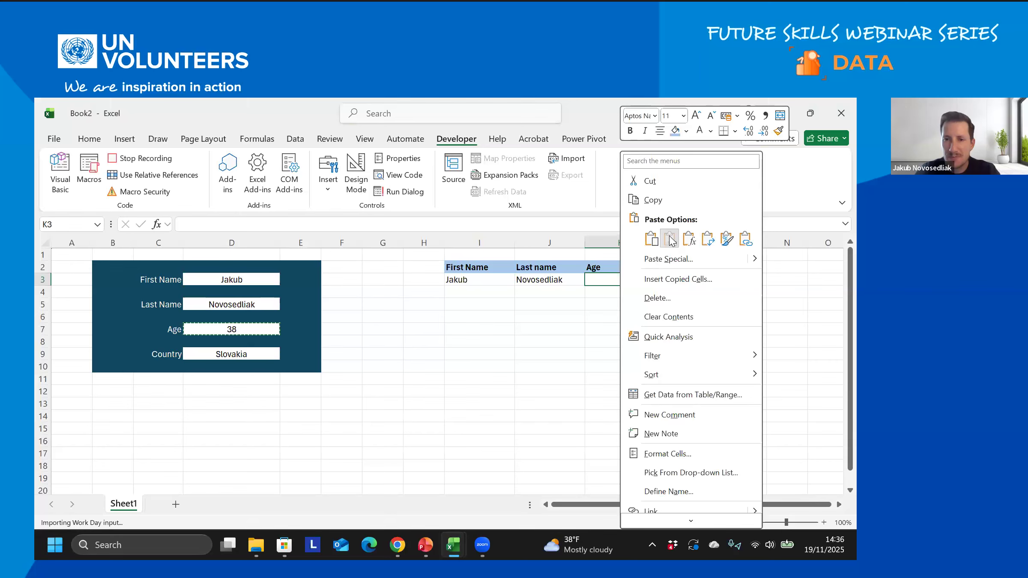
key(ctrl+v)
click(259, 356)
key(ctrl+c)
right_click(701, 279)
key(ctrl+v)
click(142, 163)
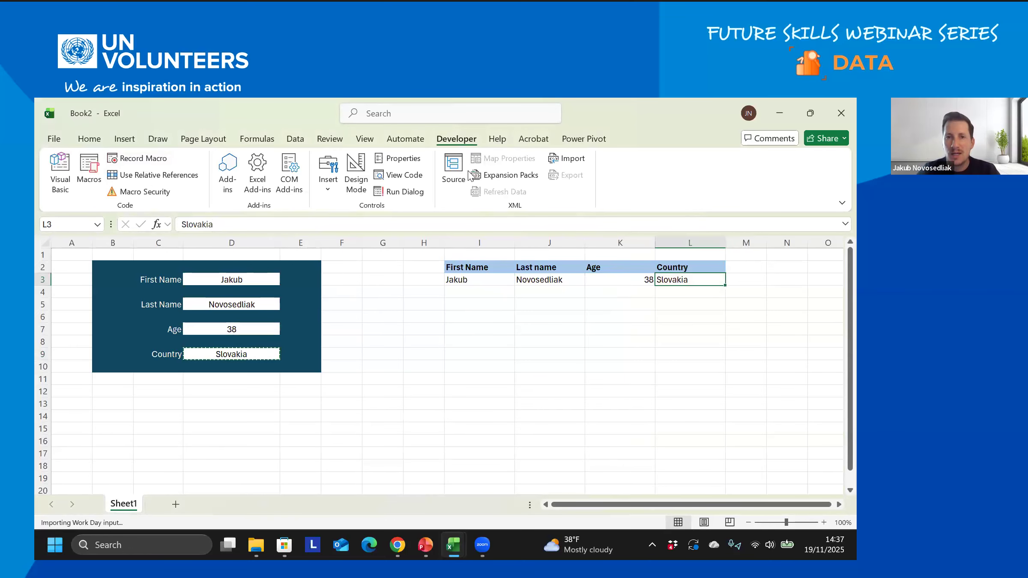
- Draw a form-control button near F3 and assign it the AddRecord_test2 macro
click(328, 189)
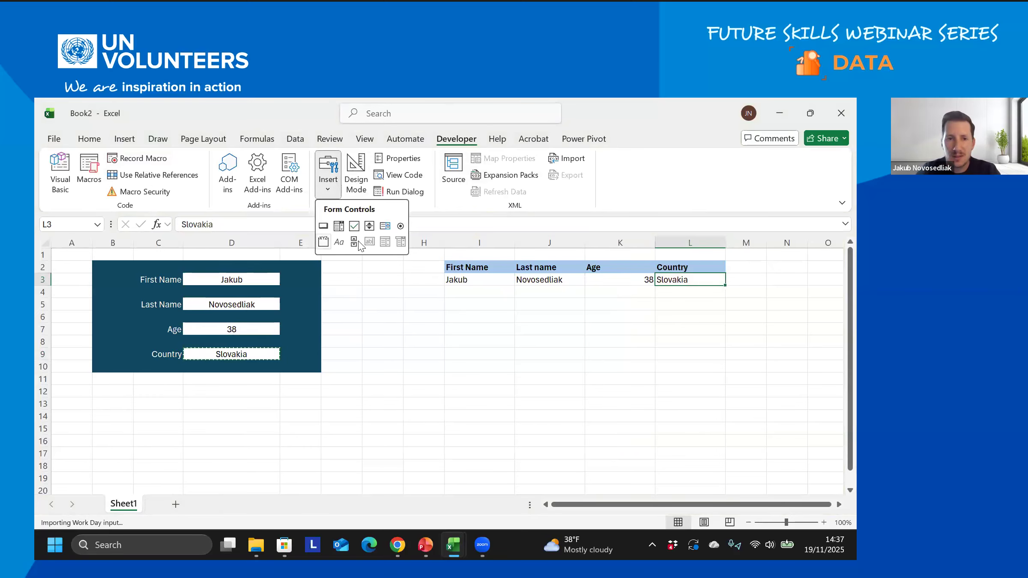
click(323, 227)
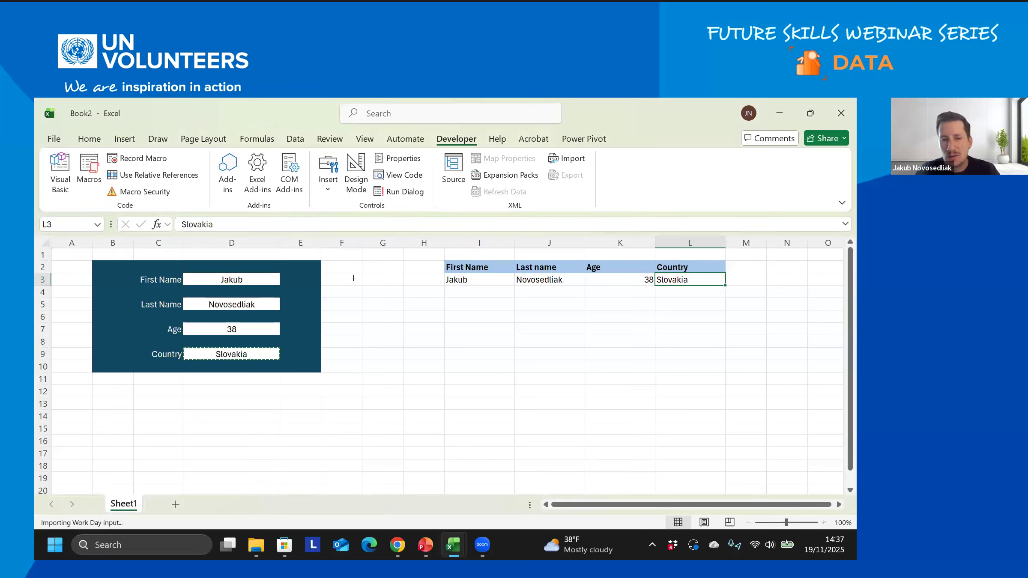
mouse_move(353, 278)
mouse_down()
mouse_move(425, 309)
mouse_move(417, 303)
mouse_up()
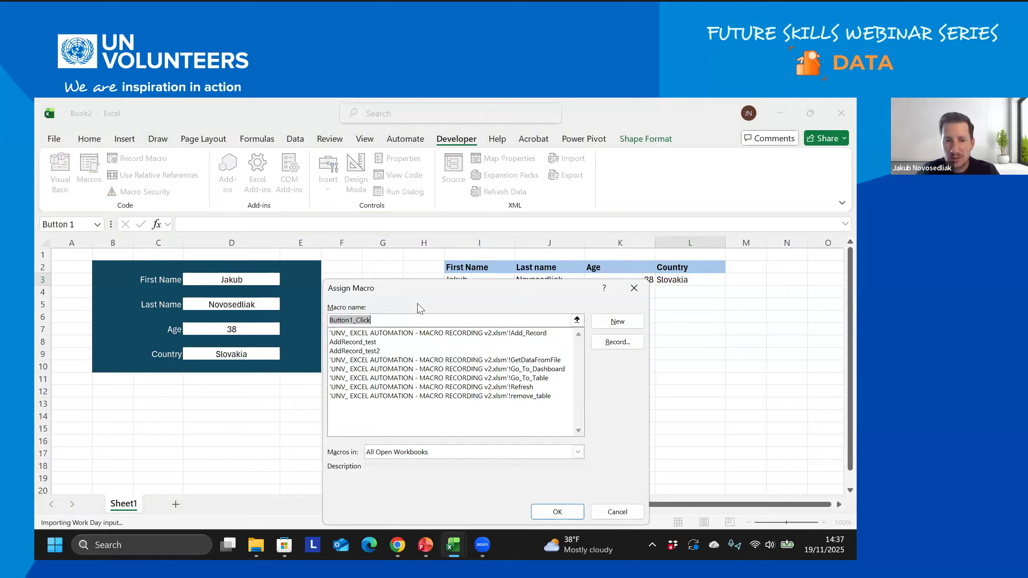
click(351, 352)
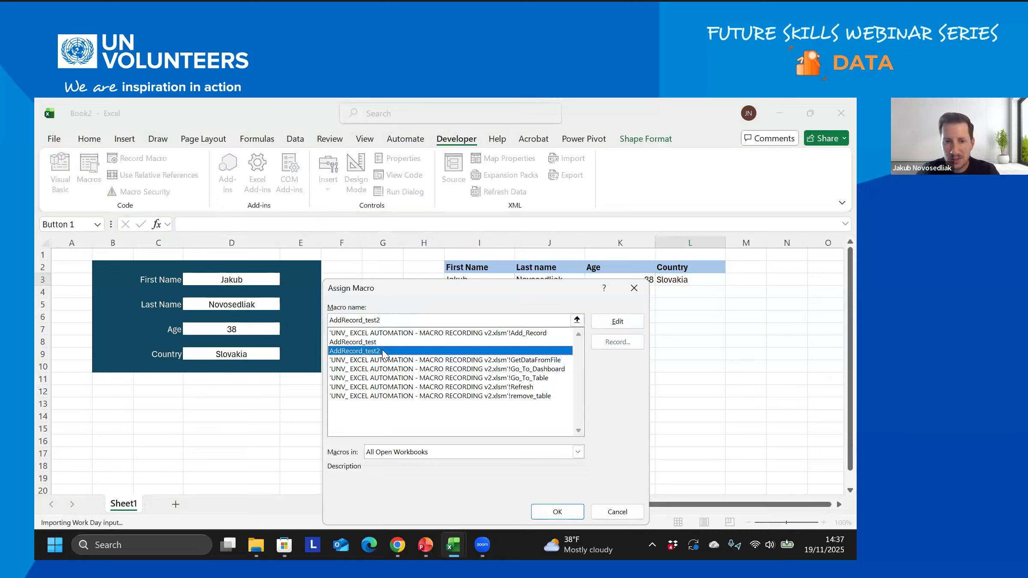
click(564, 512)
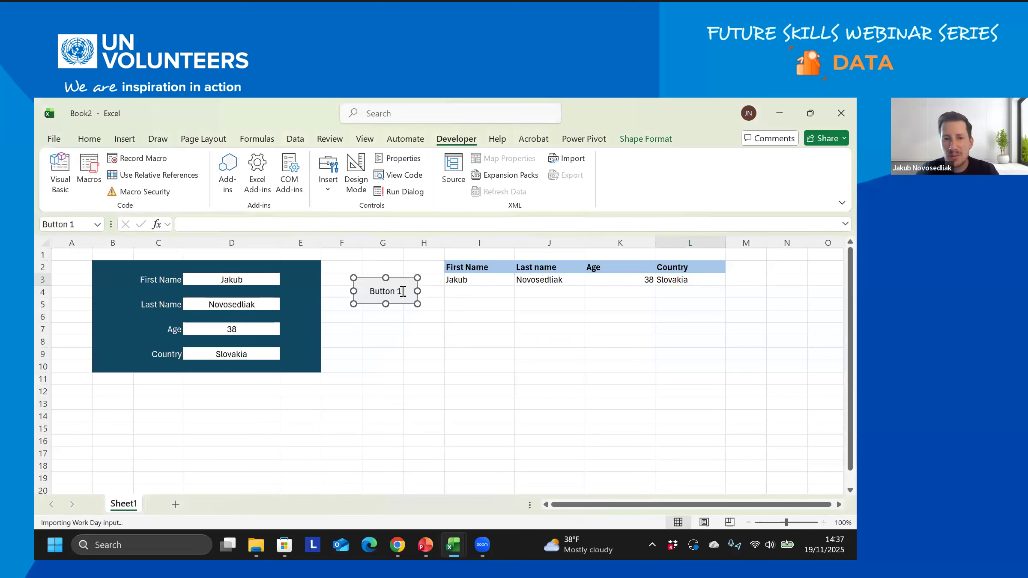
- Change the button's caption from 'Button 1' to 'Add Record'
click(379, 293)
drag(371, 292, 408, 292)
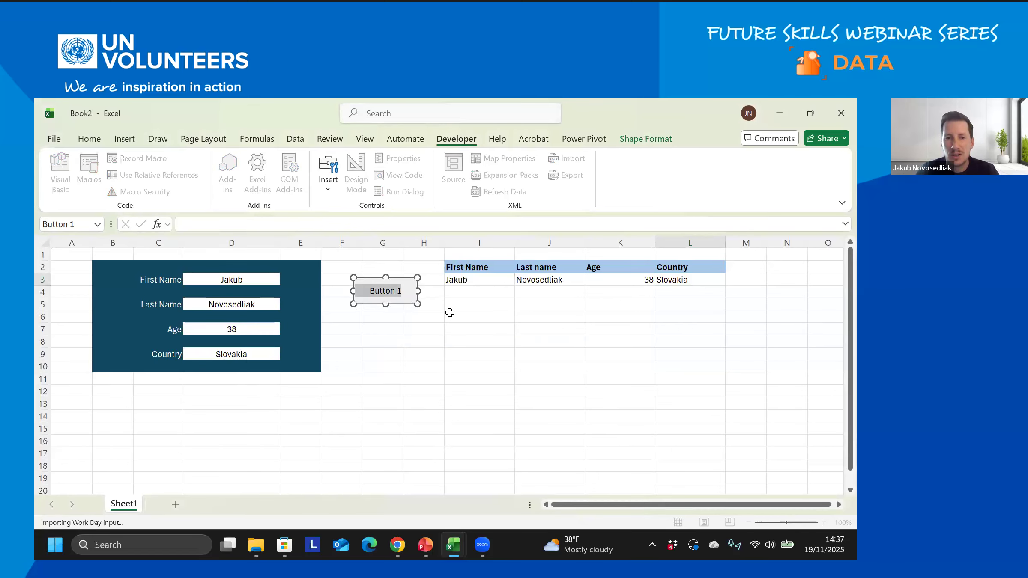
text(Add Record)
click(497, 331)
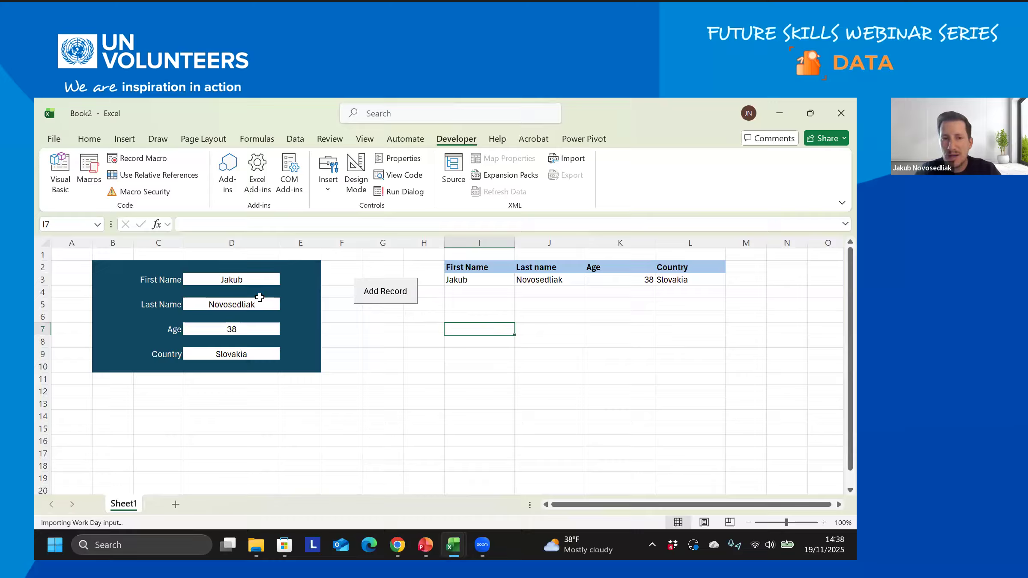
- Enter a new first name, last name and age 20 in the form
click(247, 279)
text(John)
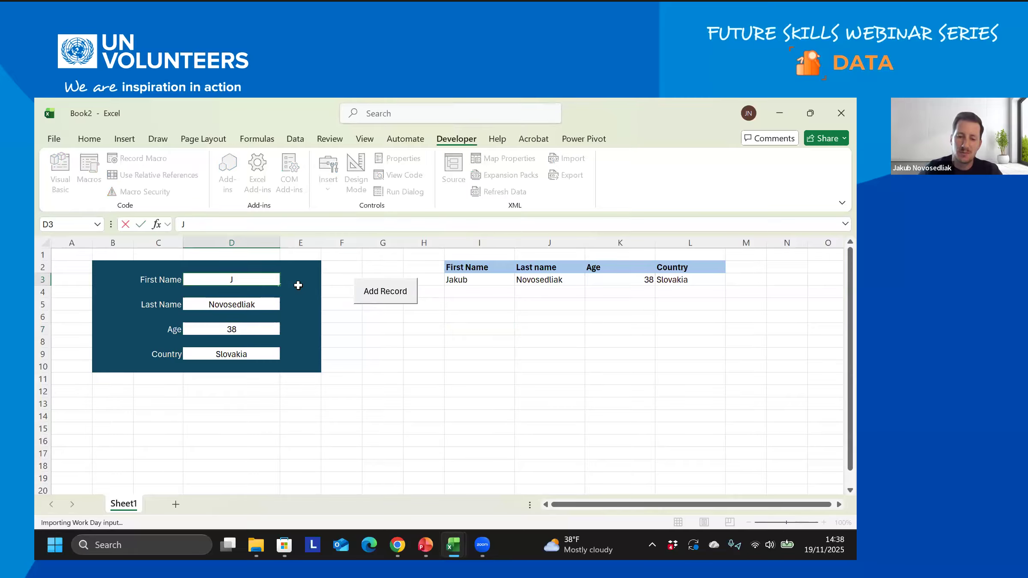
click(239, 305)
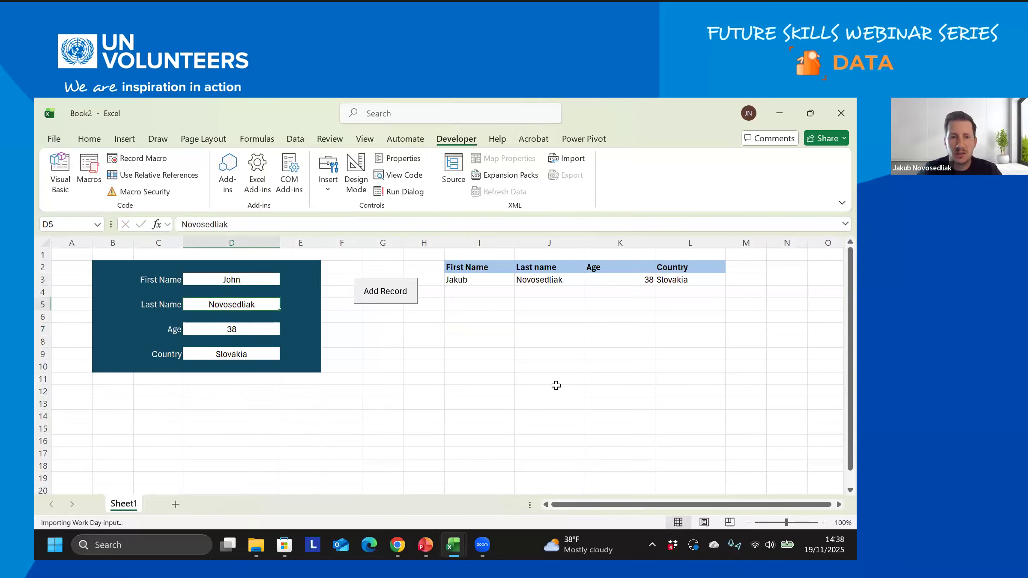
text(Right)
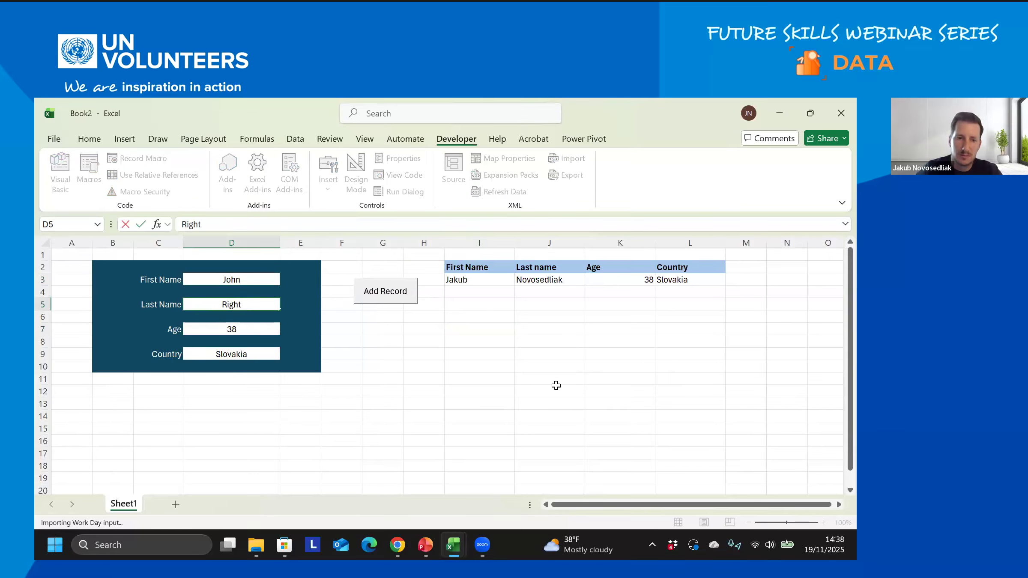
click(243, 330)
text(20)
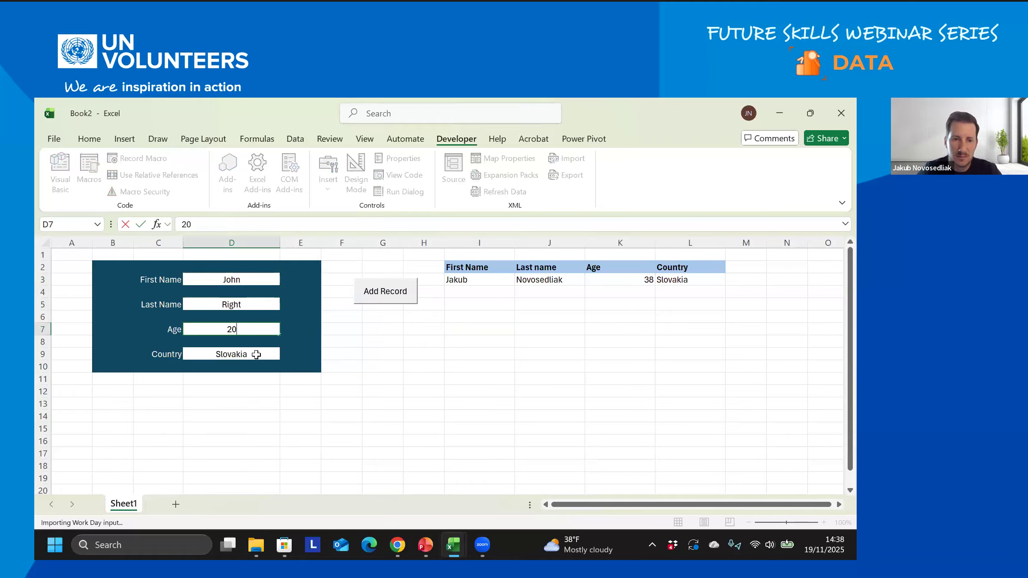
click(255, 354)
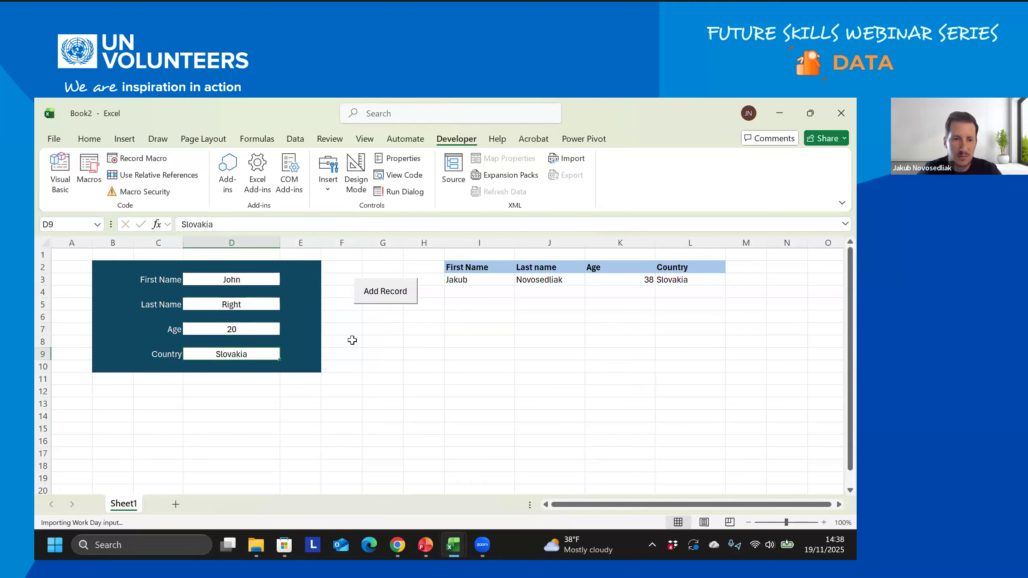
- Run the Add Record button and select I3:L3 to check the new record
click(390, 298)
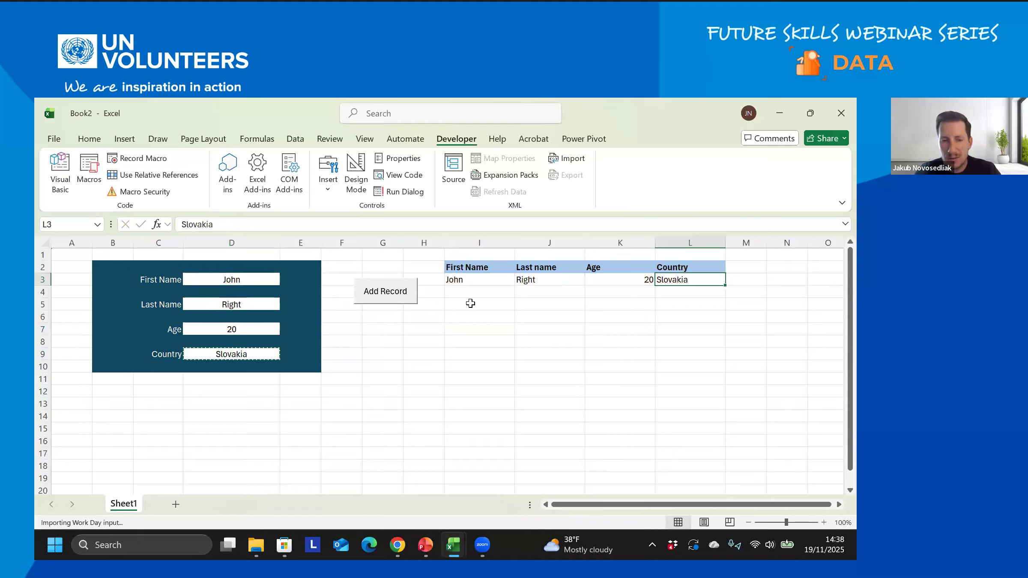
drag(475, 279, 535, 279)
drag(682, 277, 685, 280)
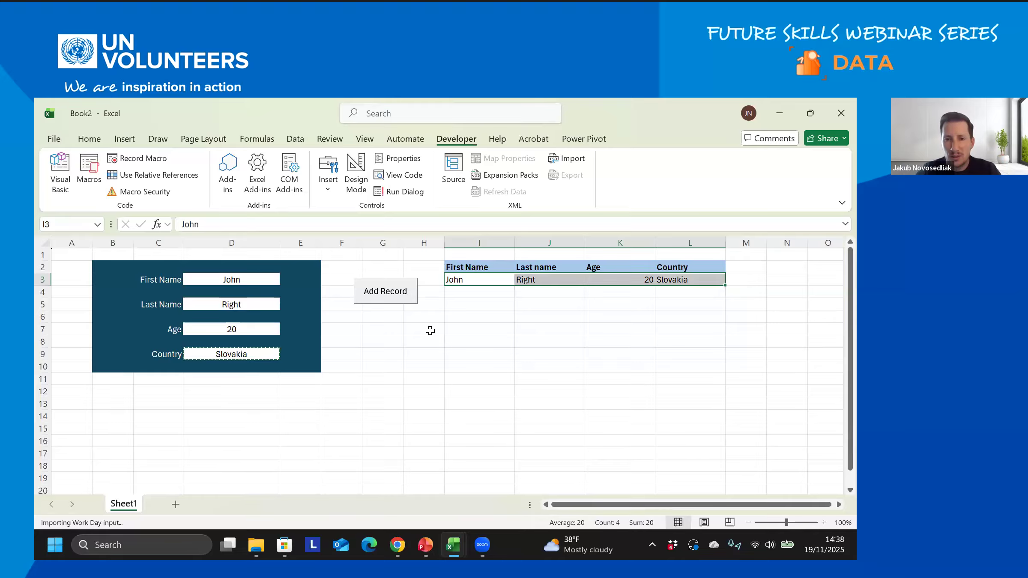
drag(481, 278, 676, 279)
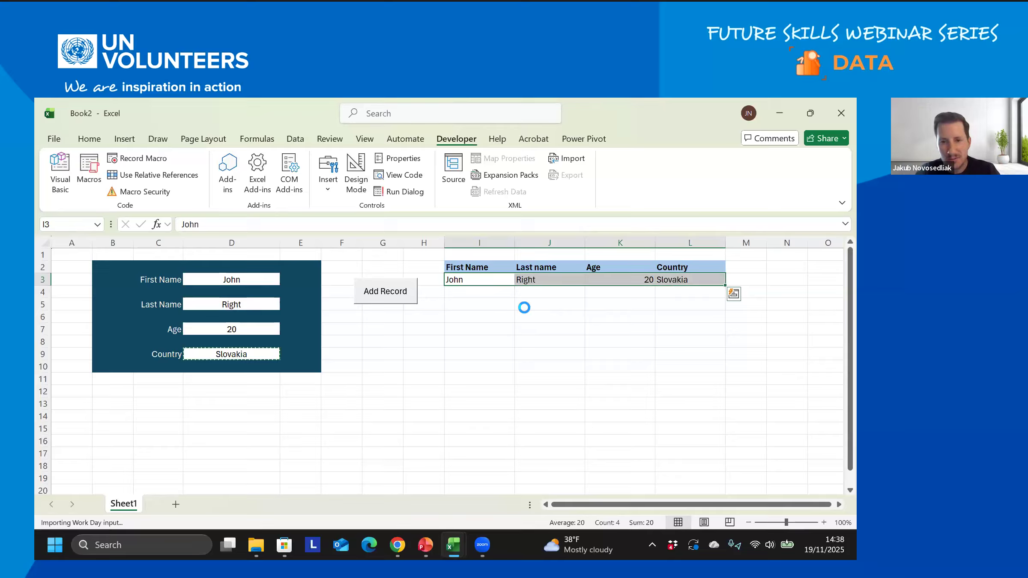
key(ctrl+c)
click(486, 290)
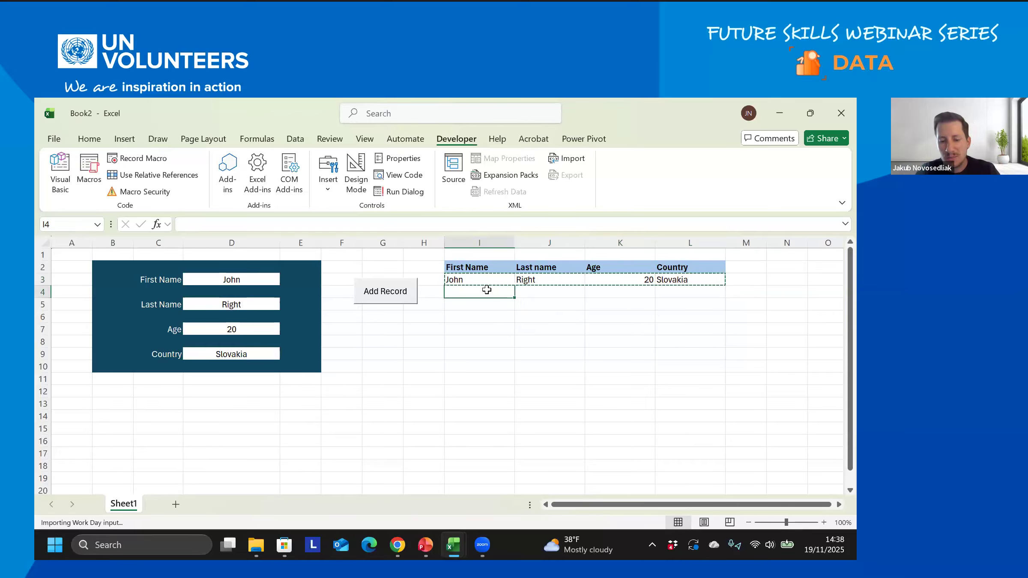
key(ctrl+v)
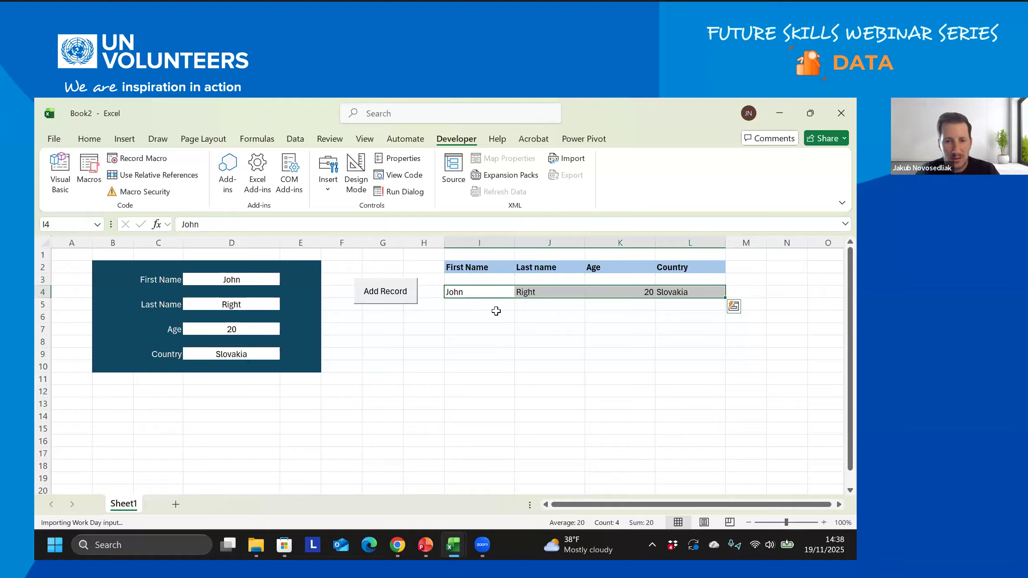
key(ctrl+z)
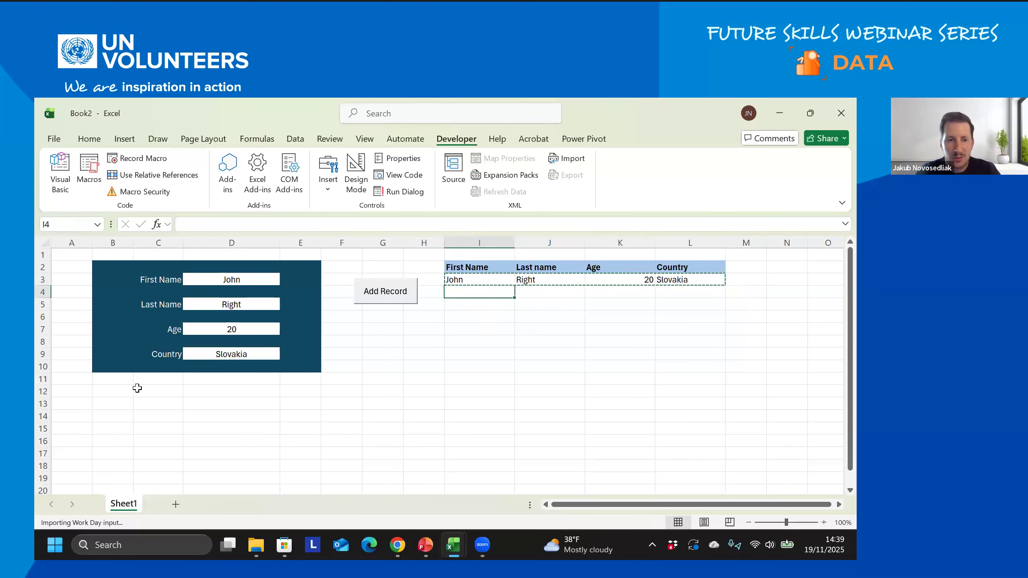
click(123, 393)
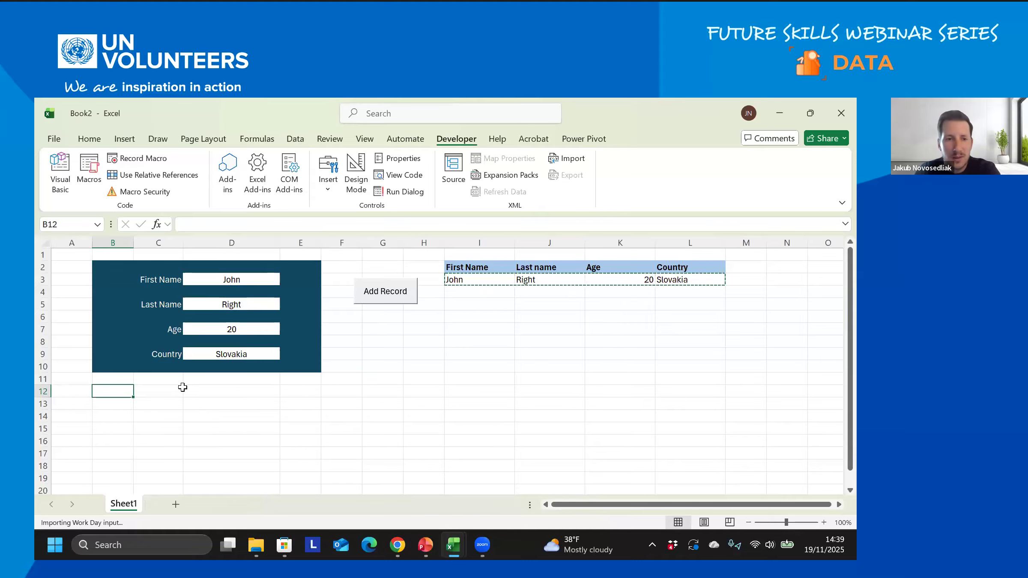
- Link B12 to D3 and C12 to D5 with =D3 and =D5 formulas
text(=)
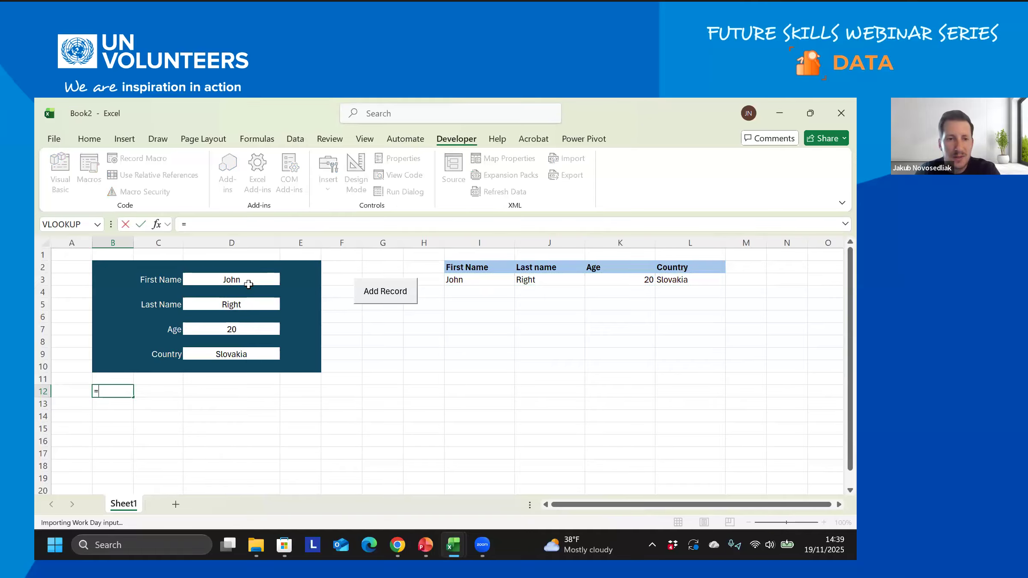
click(252, 280)
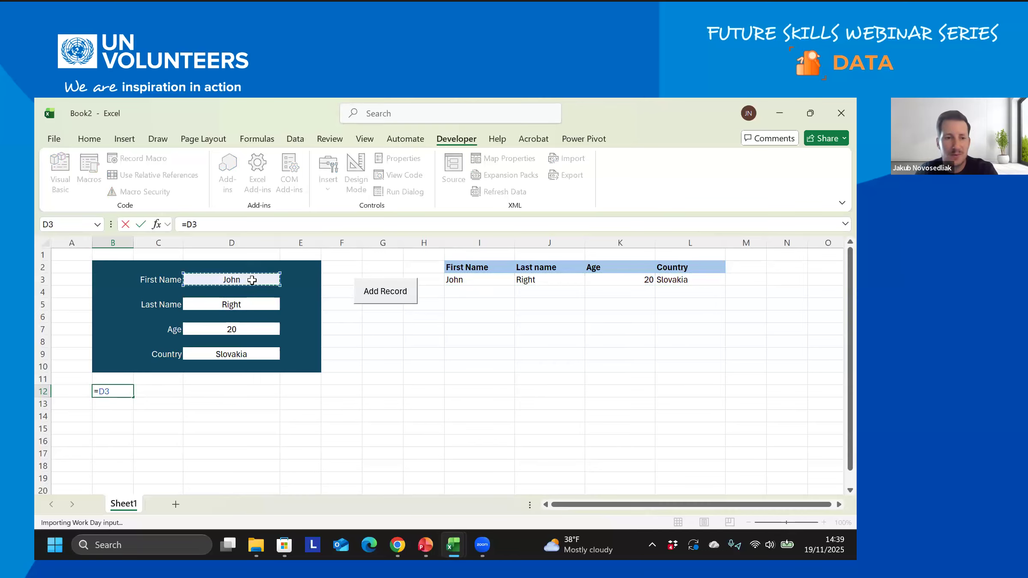
key(Return)
click(125, 390)
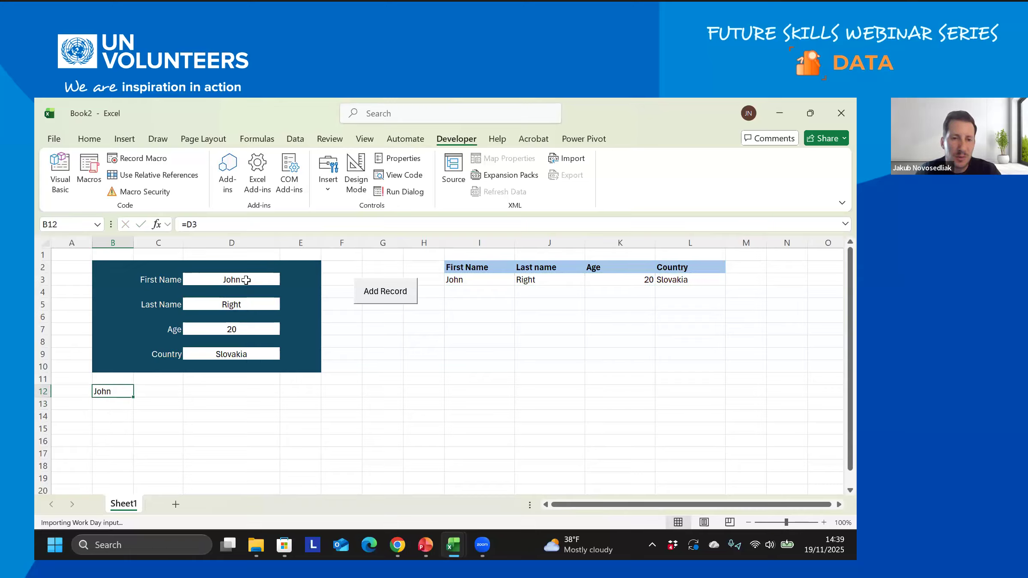
click(168, 389)
text(=)
click(216, 304)
key(Return)
- Link D12 to the age in D7 and E12 to the country in D9
click(218, 388)
text(=)
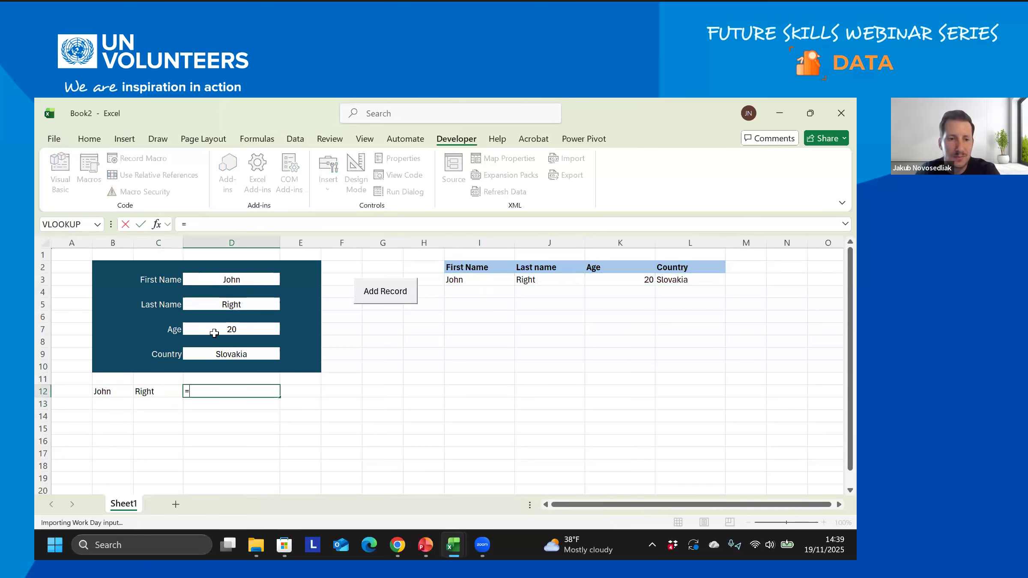
click(225, 329)
key(Return)
click(291, 390)
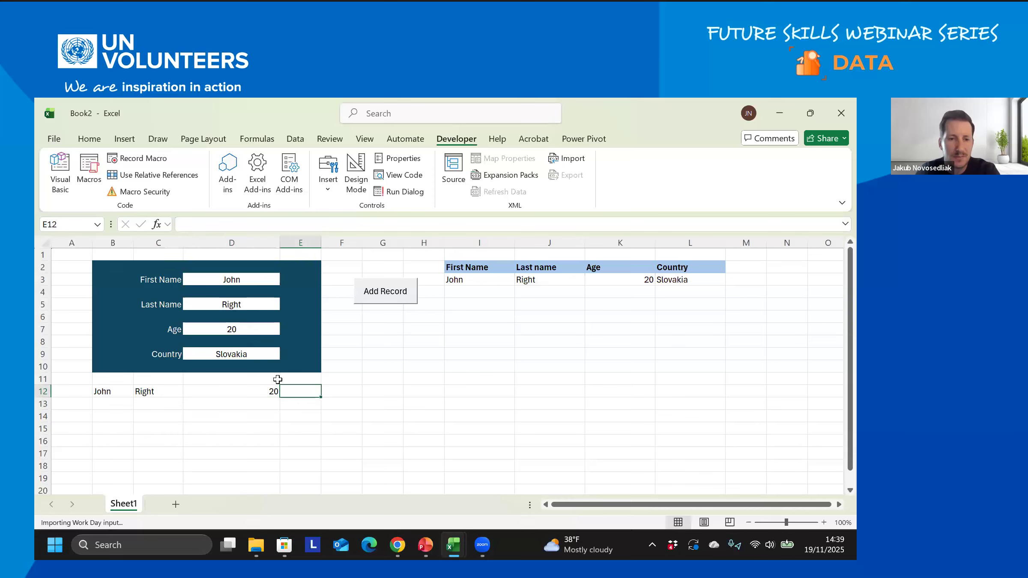
text(=)
click(255, 351)
key(Return)
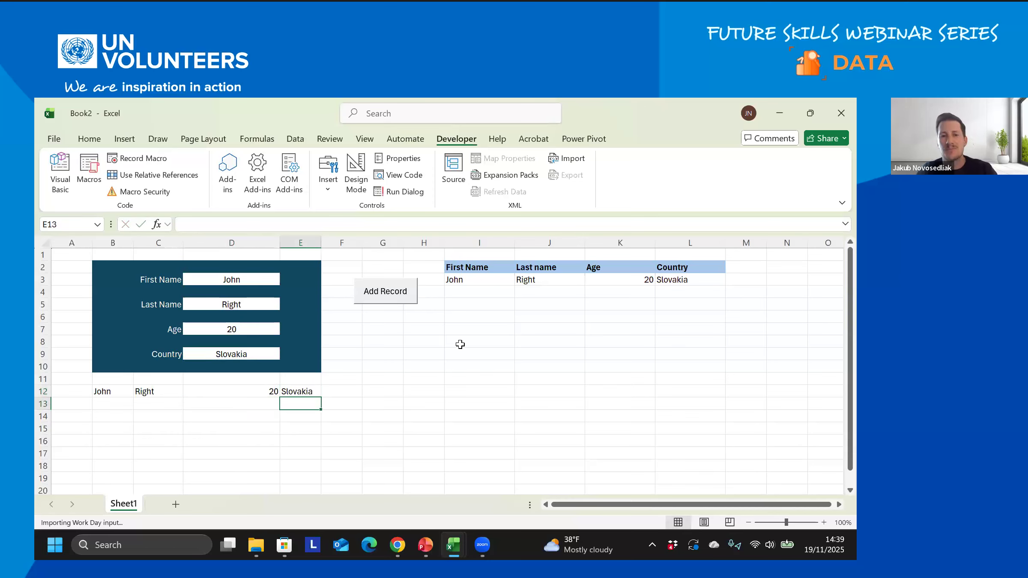
click(459, 342)
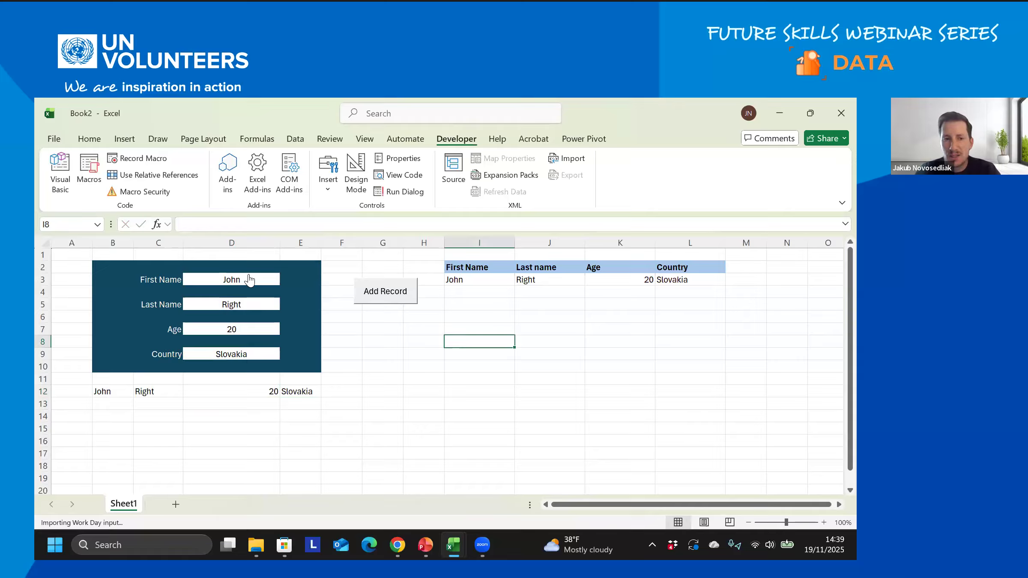
- Paste B12:E12 as values into row 13, compare it with row 12, and clear the copy
drag(132, 391, 312, 394)
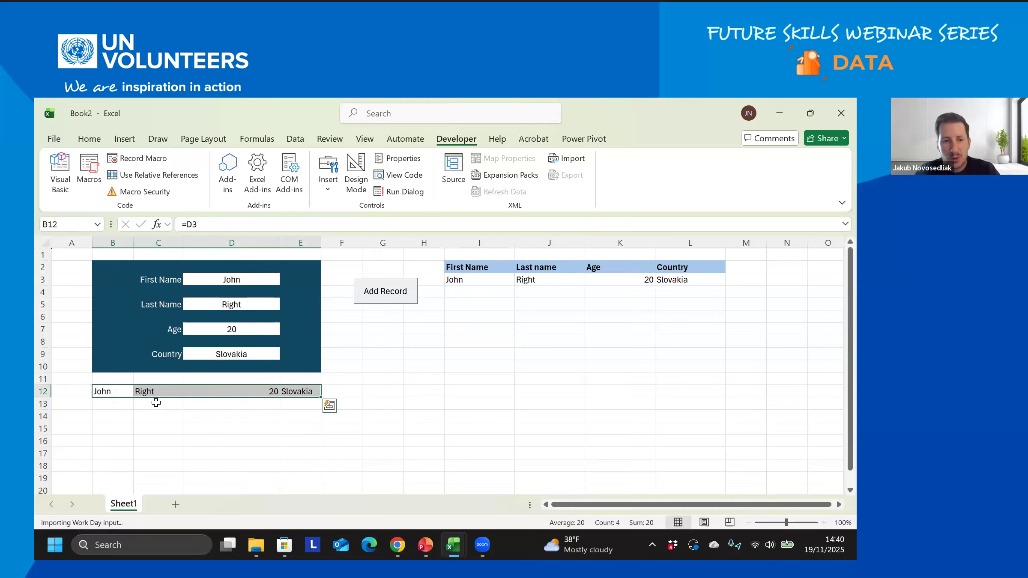
key(ctrl+c)
click(111, 403)
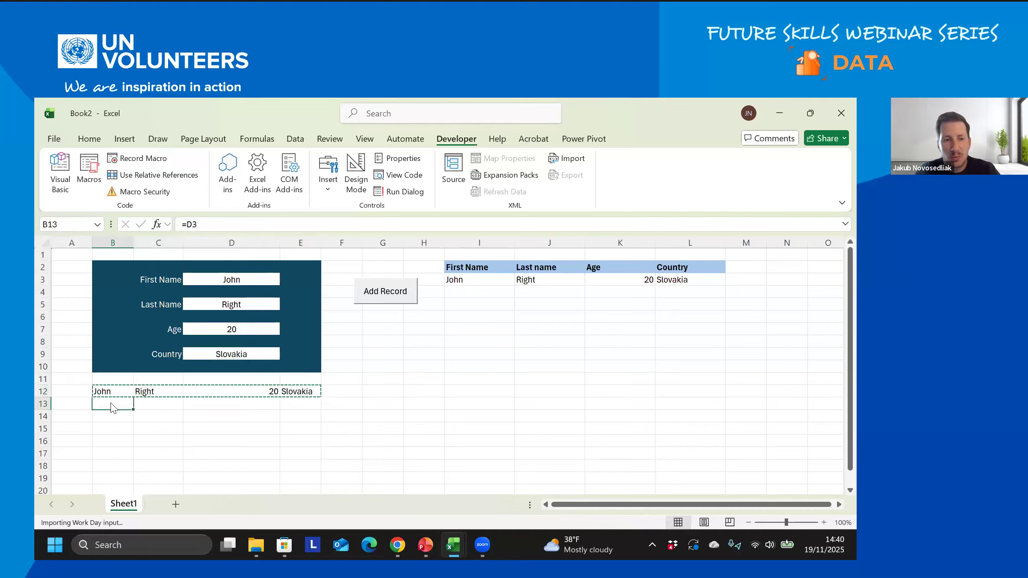
right_click(113, 405)
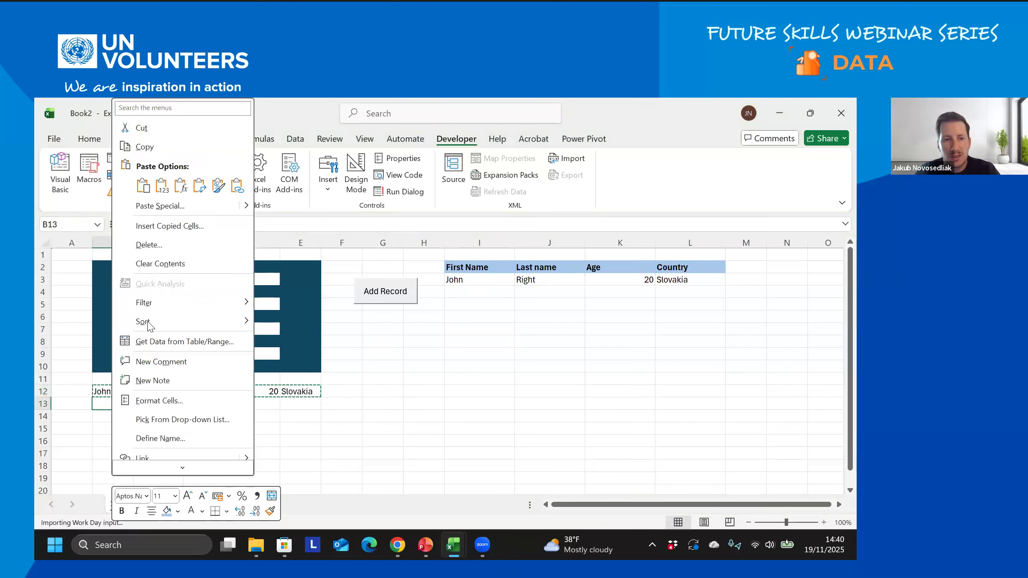
click(163, 187)
click(117, 390)
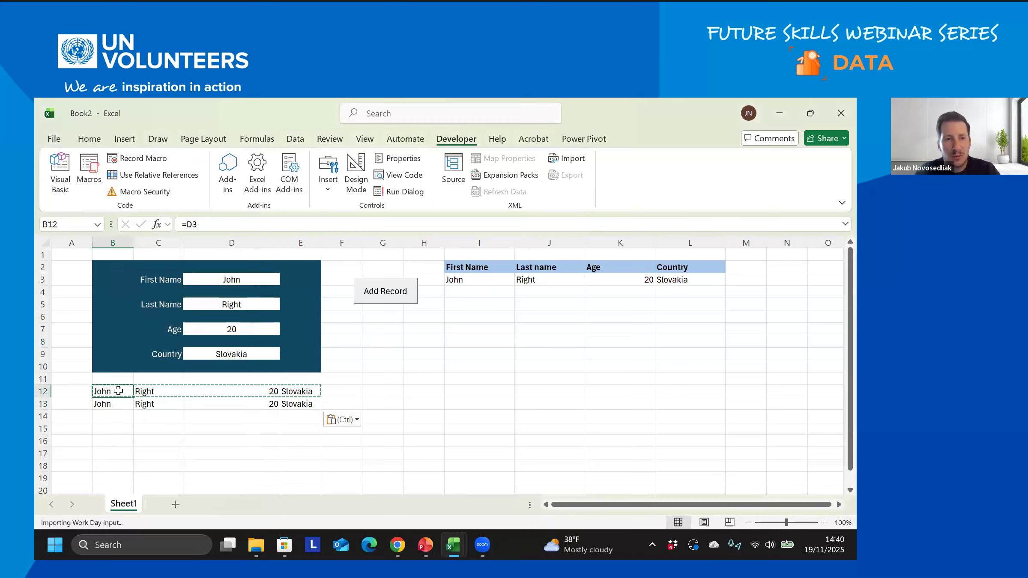
click(118, 401)
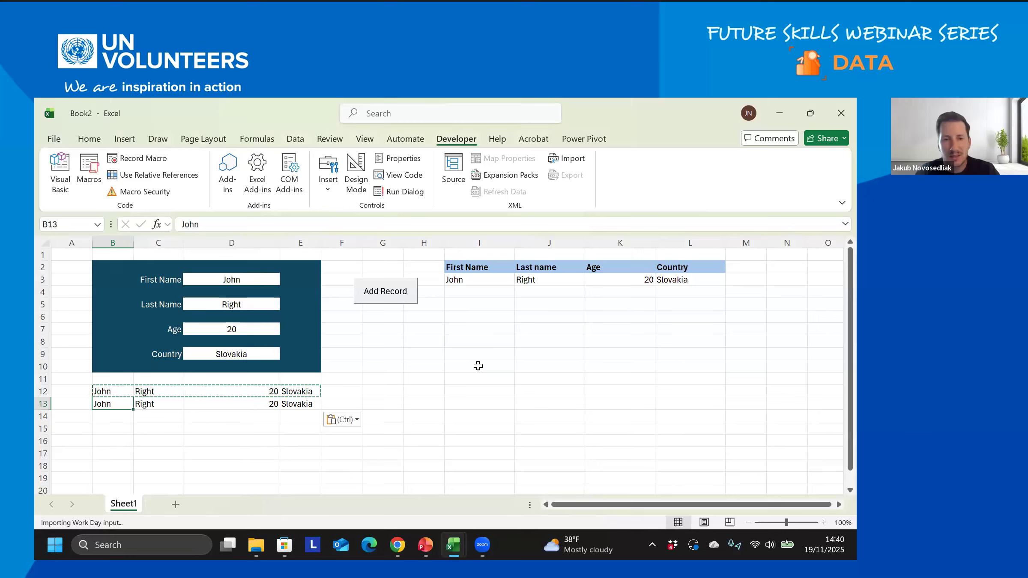
click(479, 283)
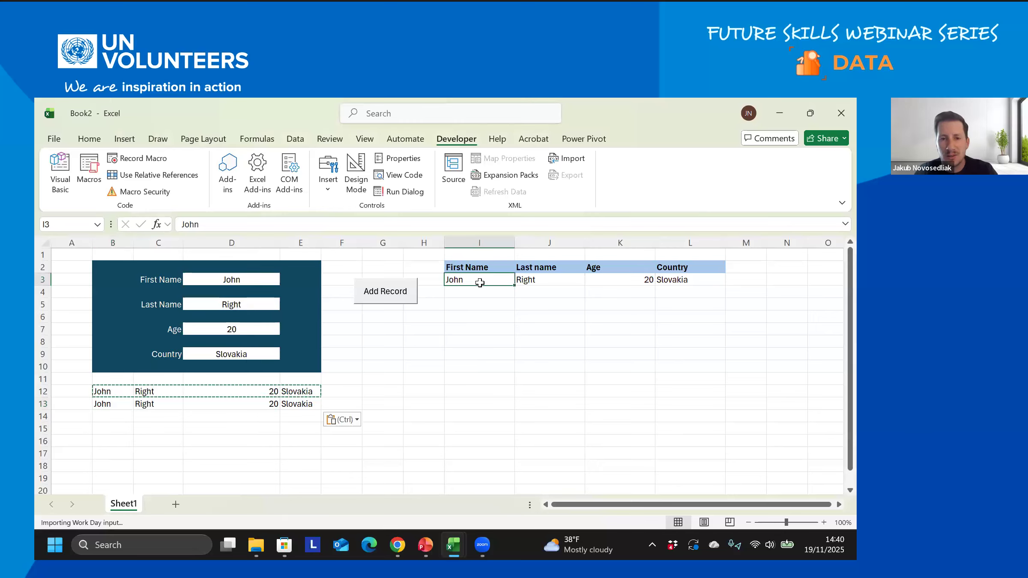
key(Escape)
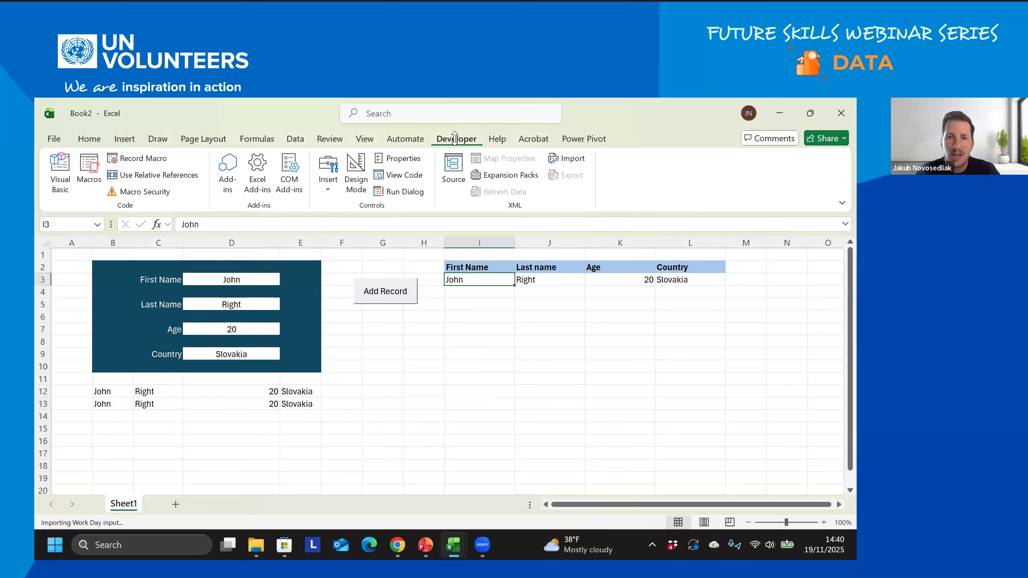
- Name the new macro AddRecord_test3, keep it in This Workbook, and start recording
click(142, 158)
text(AddRecord_test3)
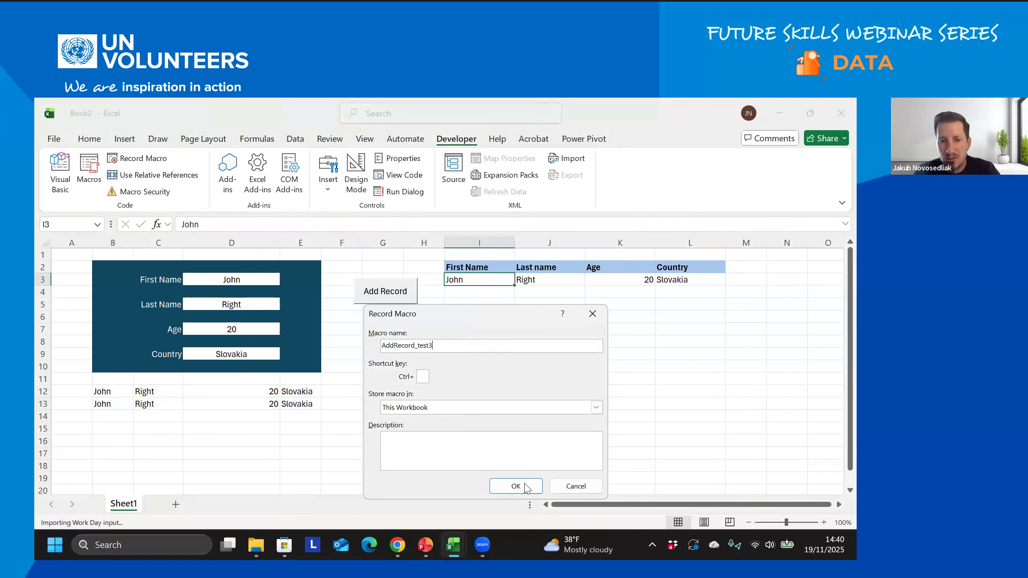
key(Return)
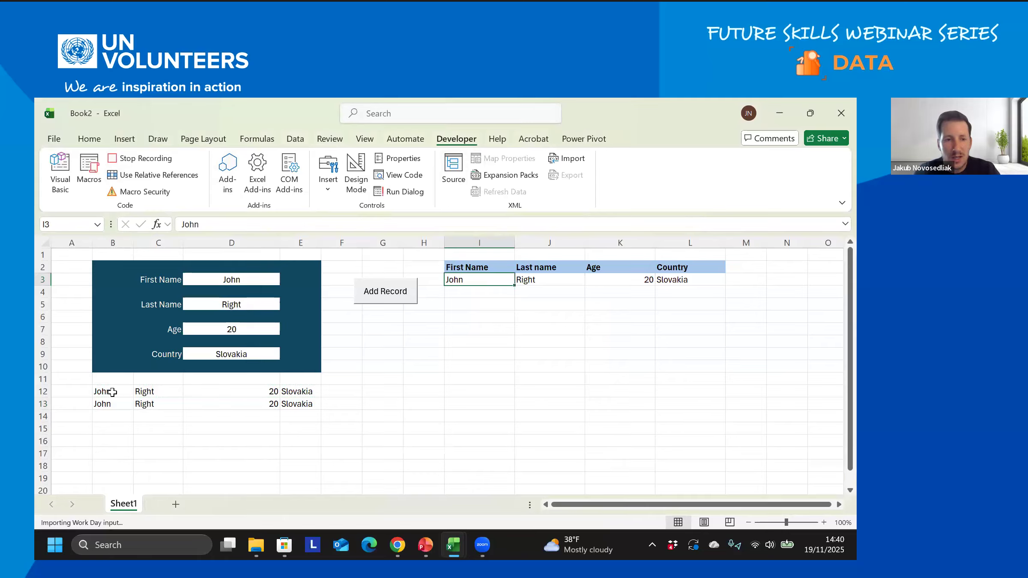
- Insert the copied B12:E12 row at I3, shifting existing records down
drag(110, 393, 302, 391)
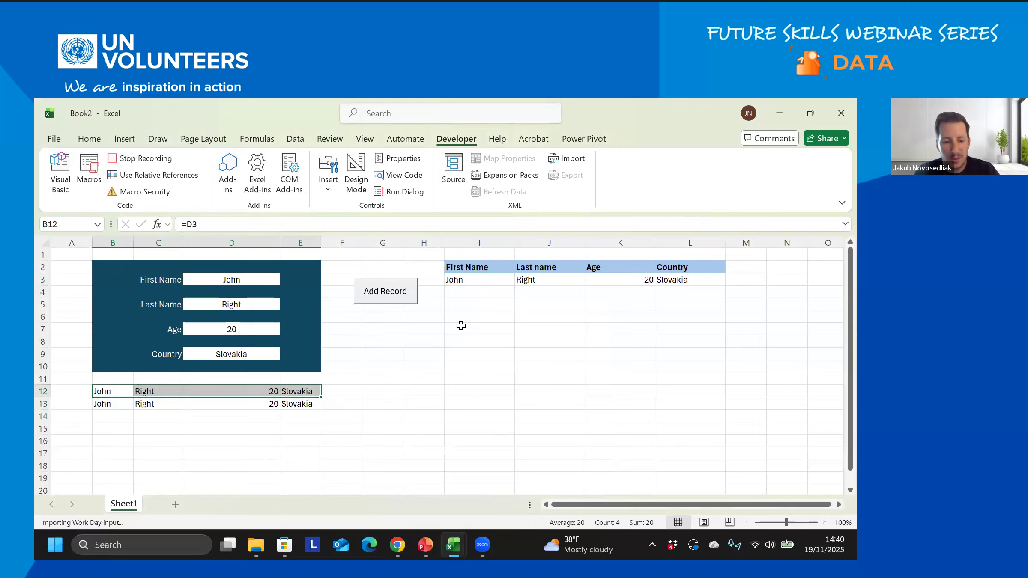
key(ctrl+c)
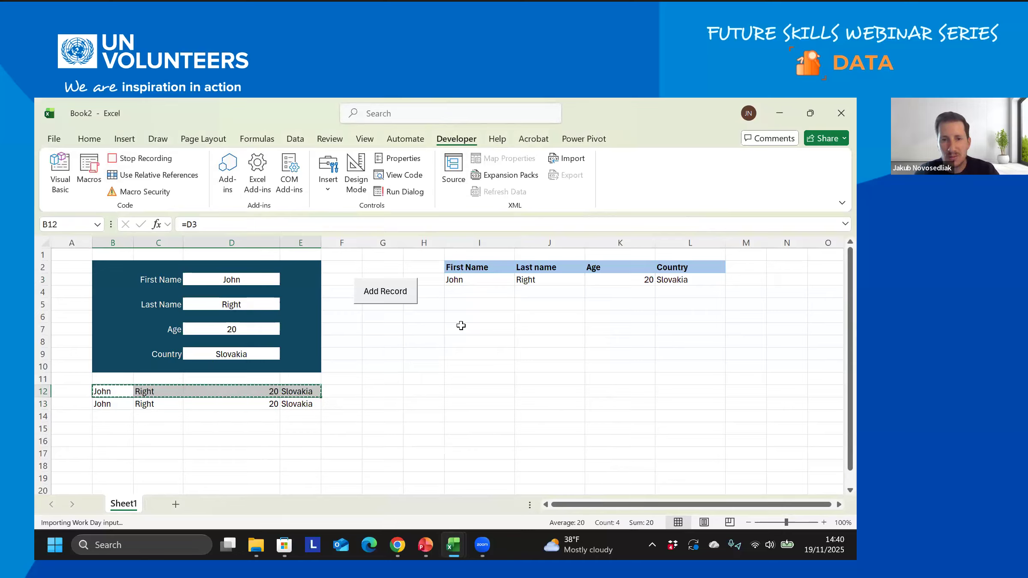
click(471, 280)
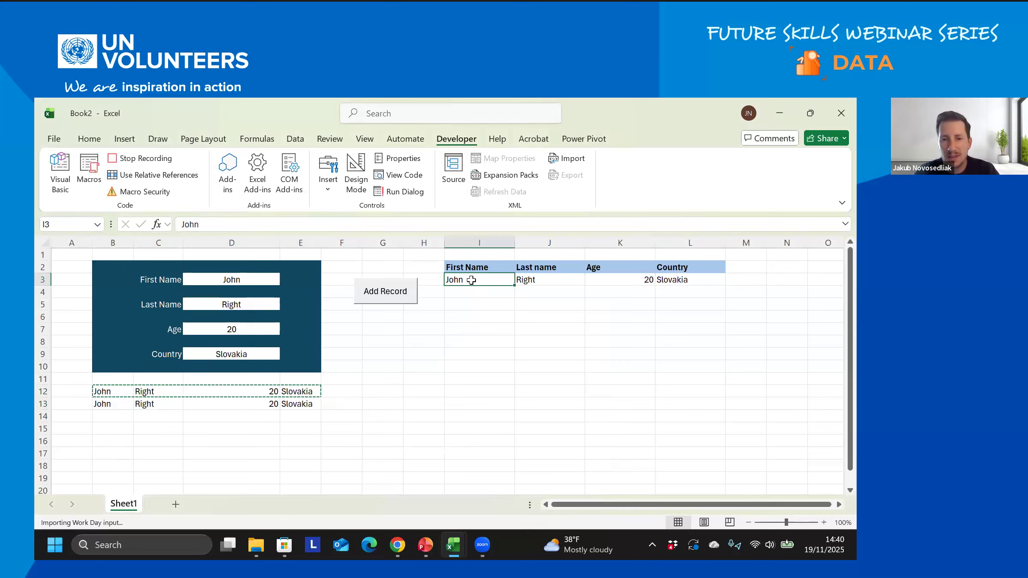
right_click(471, 280)
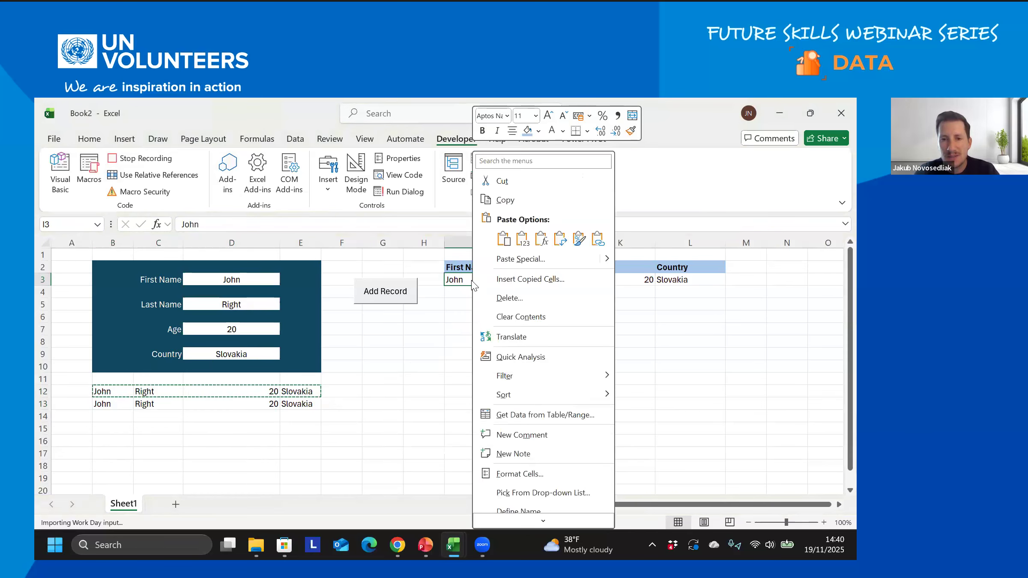
click(519, 280)
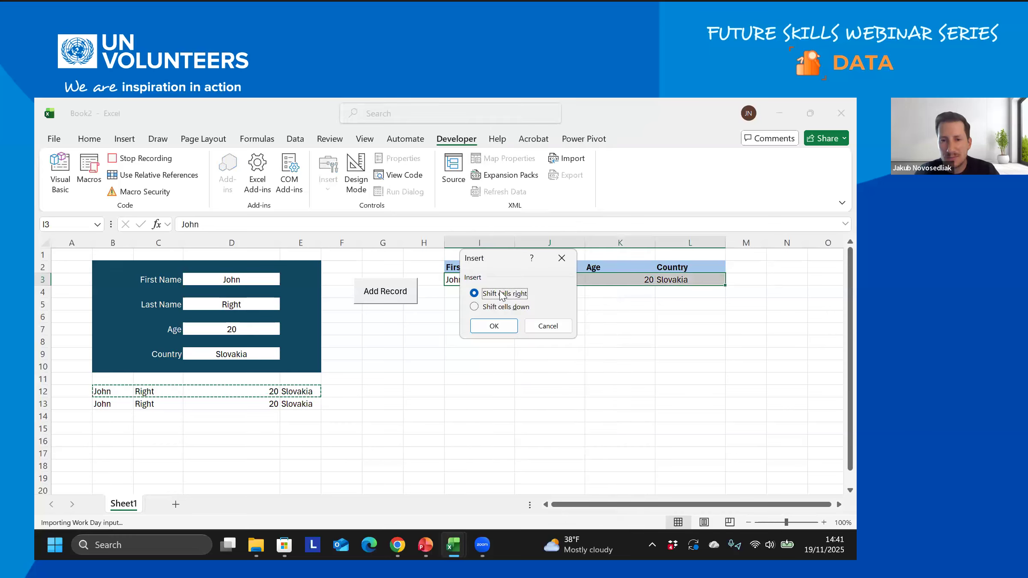
click(474, 306)
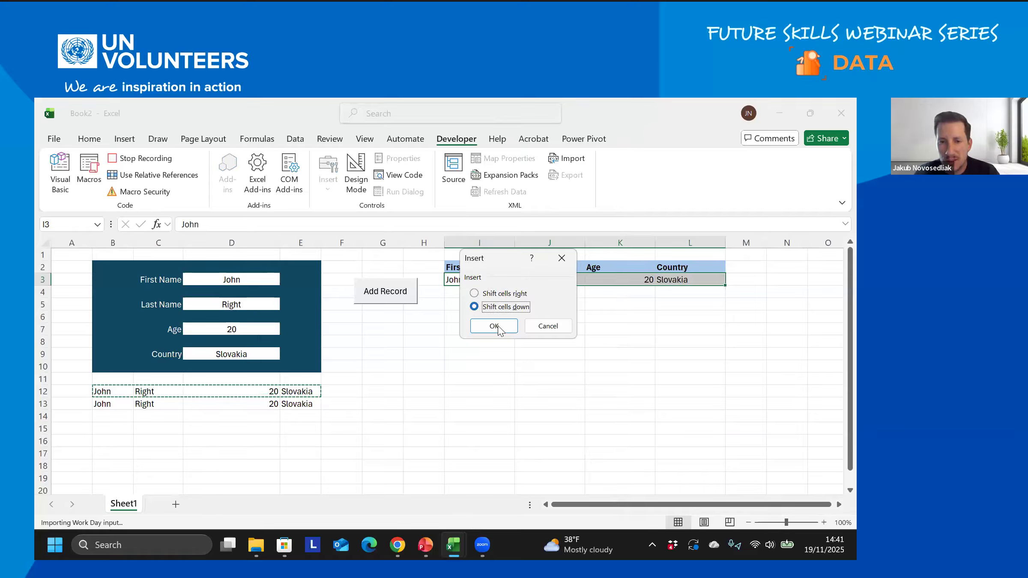
click(494, 326)
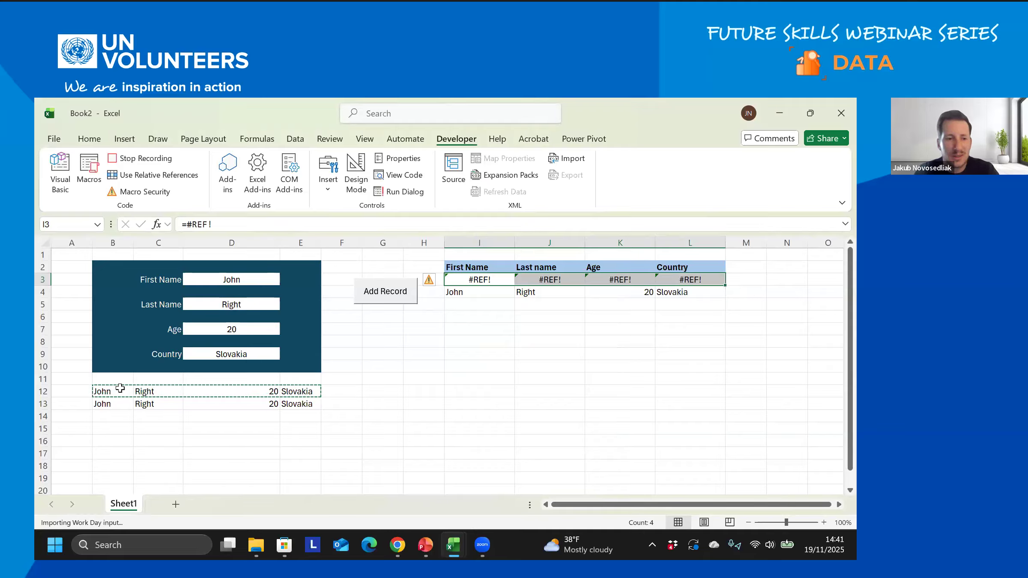
- Stop recording AddRecord_test3 and check the earlier record now in row 4
drag(132, 391, 304, 391)
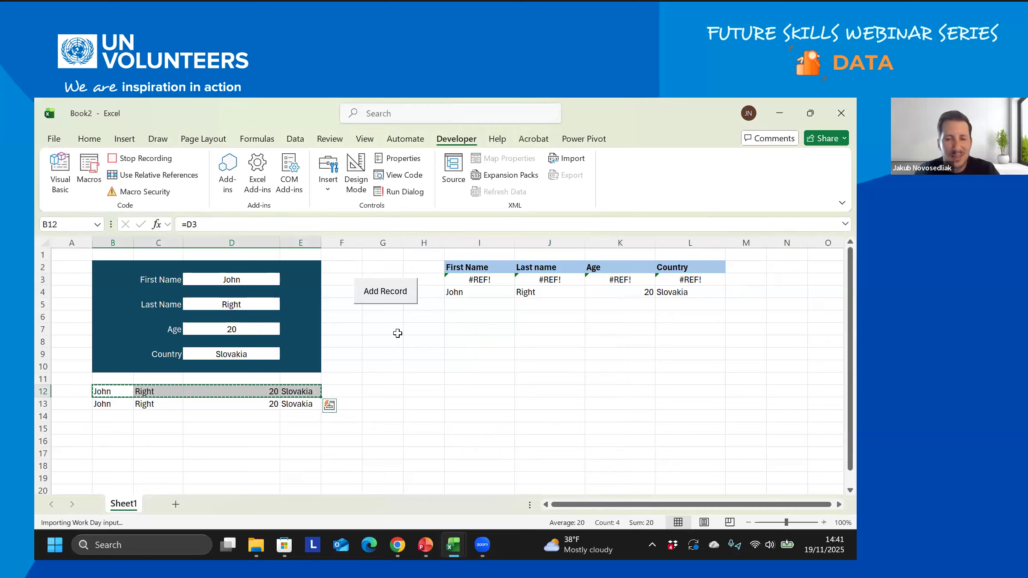
click(161, 159)
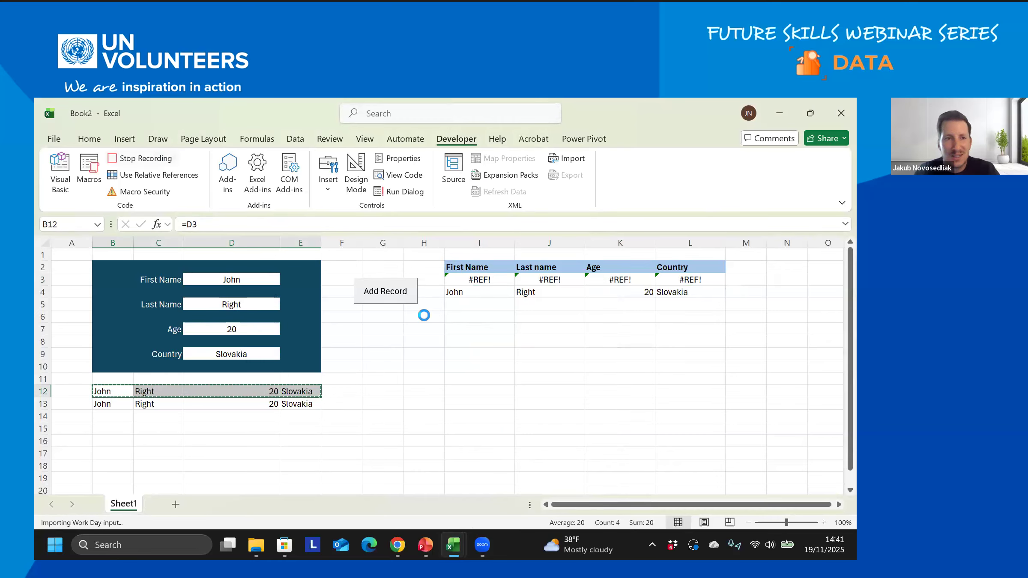
click(497, 293)
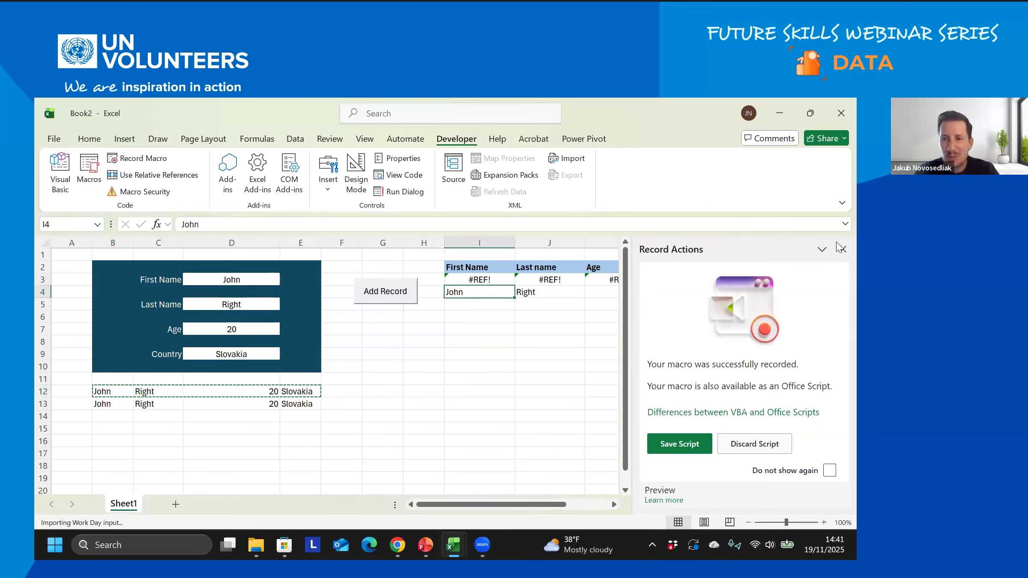
- Paste the form-linked row 12 into row 13 as values again
click(841, 249)
drag(115, 390, 311, 393)
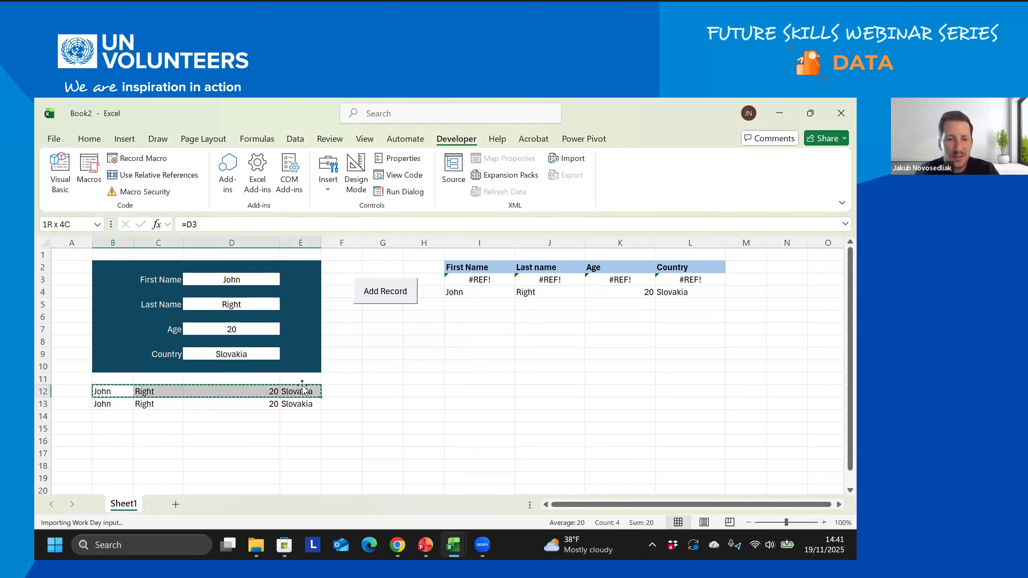
click(114, 405)
right_click(115, 405)
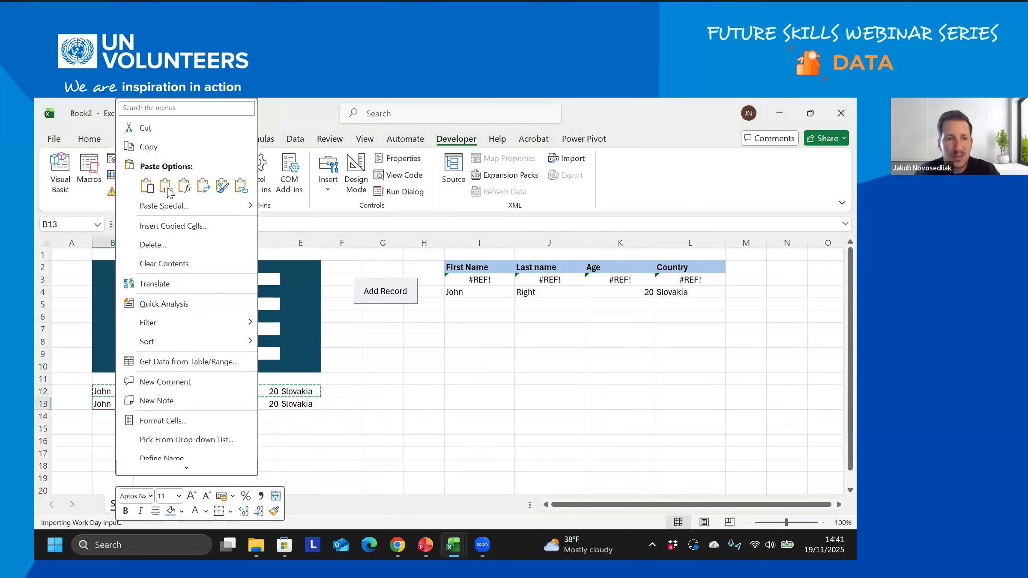
click(167, 187)
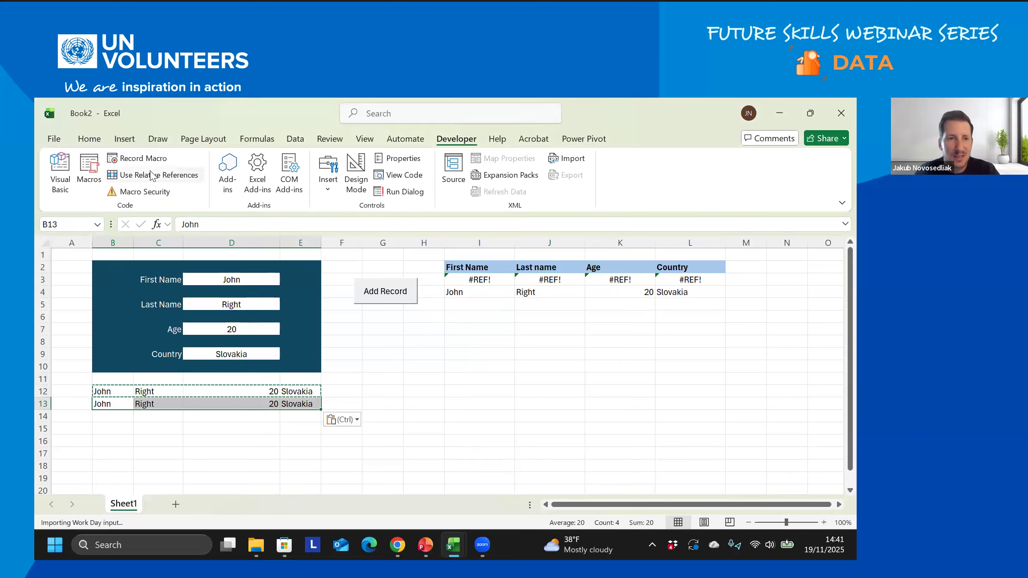
- Start recording a macro named AddRecord_test4 stored in this workbook
click(145, 159)
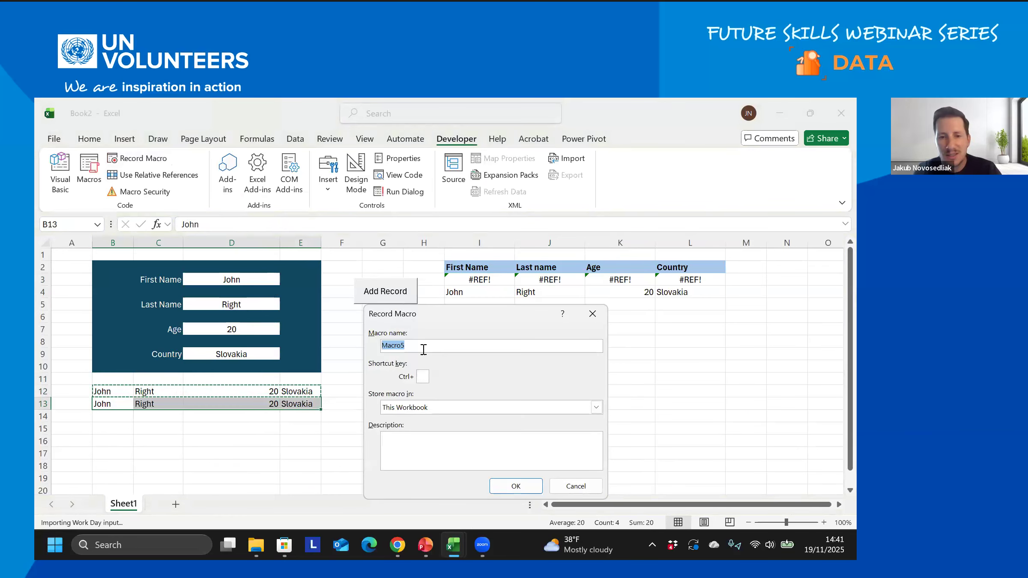
text(AddRec)
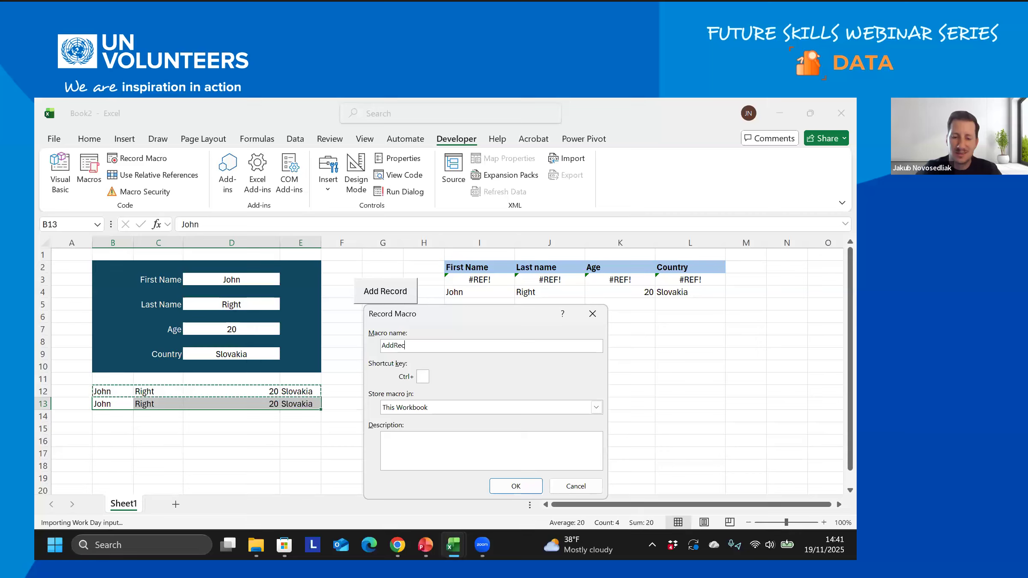
text(ord_test4)
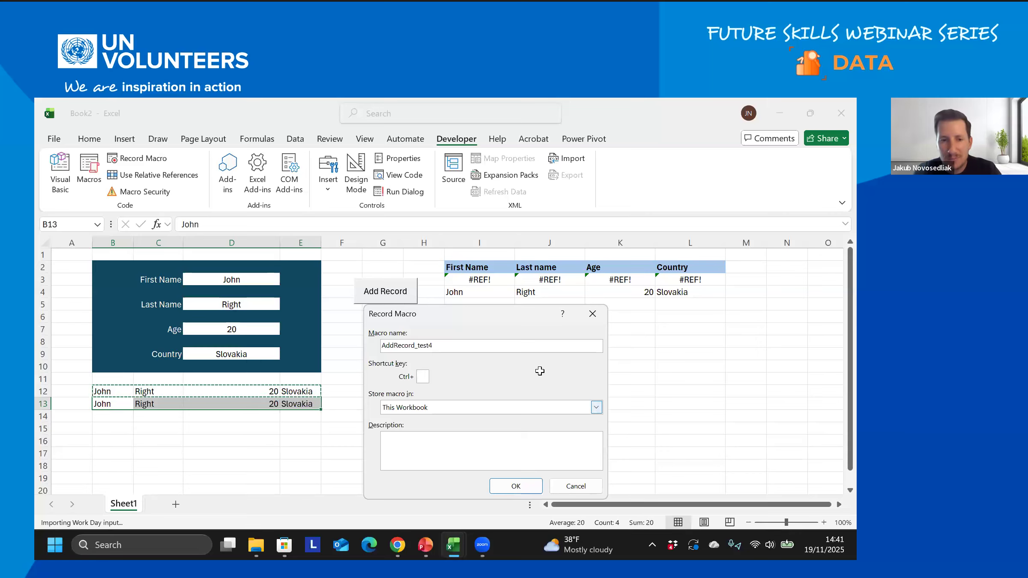
key(Return)
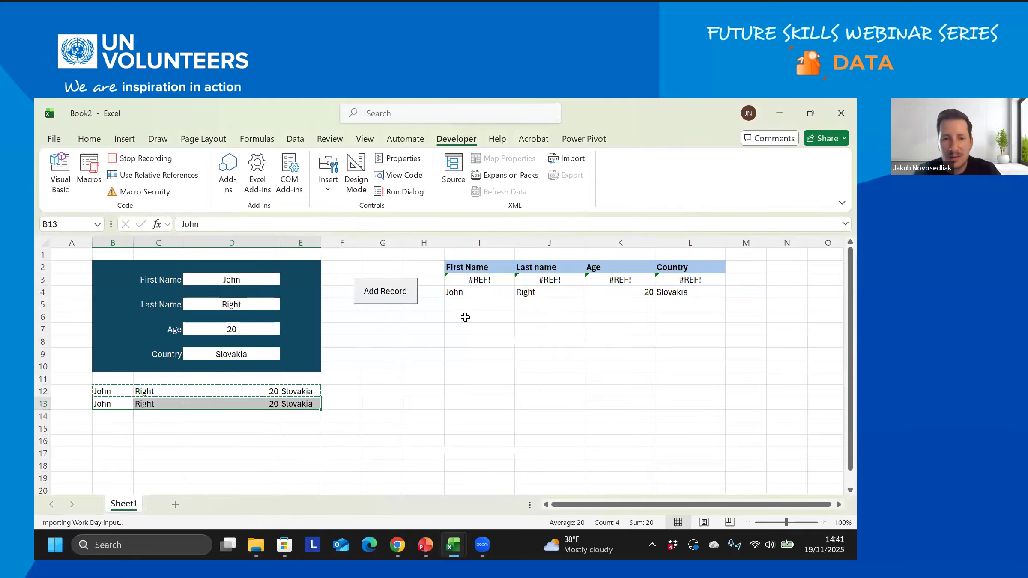
- Paste row 12 into row 13 as values and copy row 13
drag(117, 392, 301, 393)
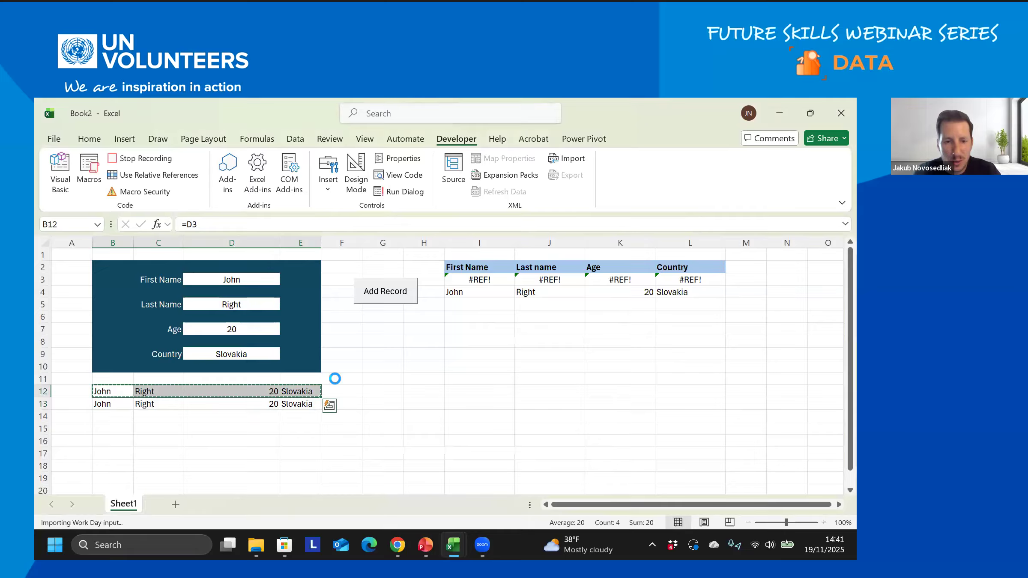
click(114, 405)
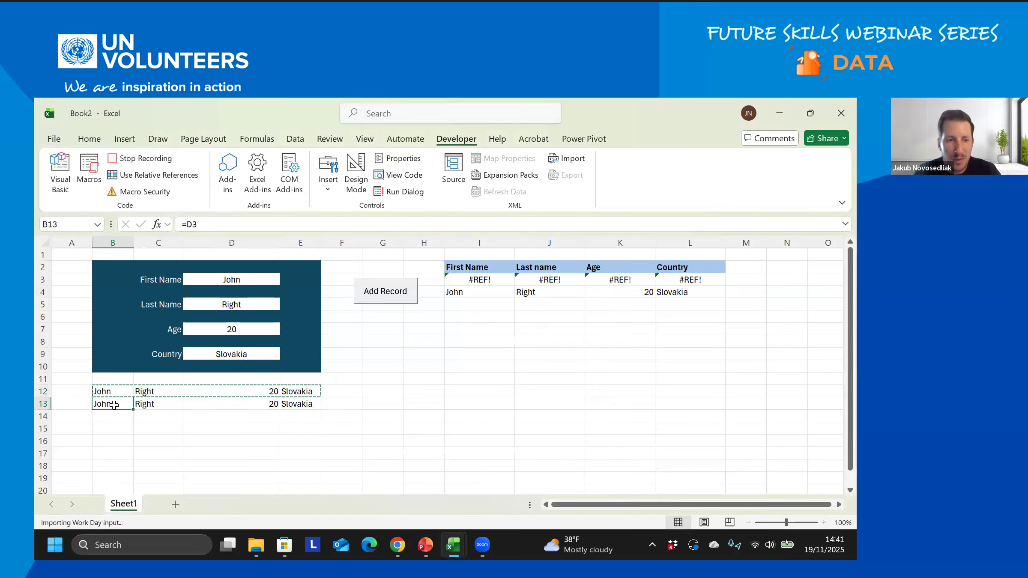
right_click(122, 404)
click(164, 185)
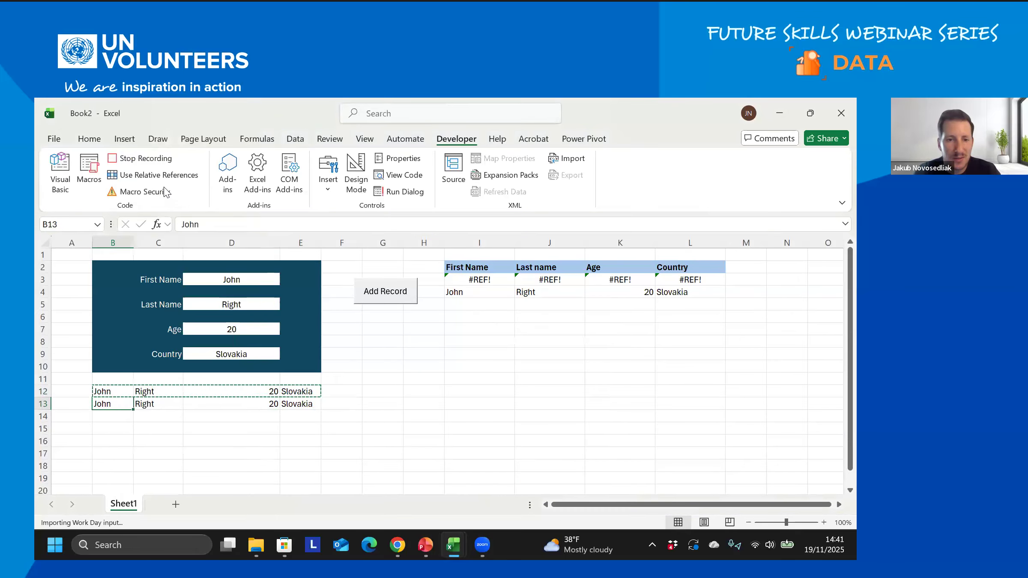
key(ctrl+c)
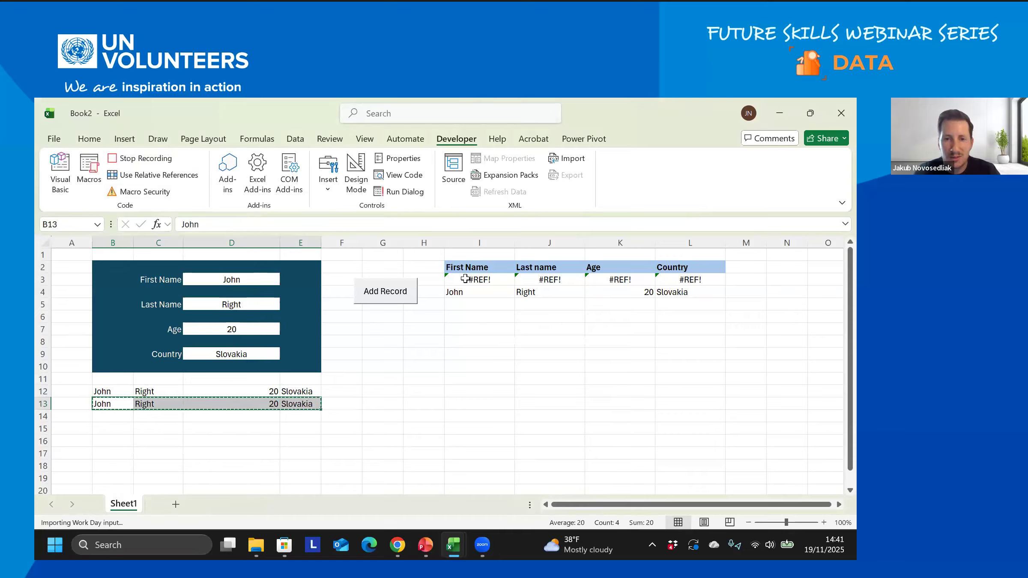
- Insert the copied entry at I3, shifting the existing table rows down
click(465, 278)
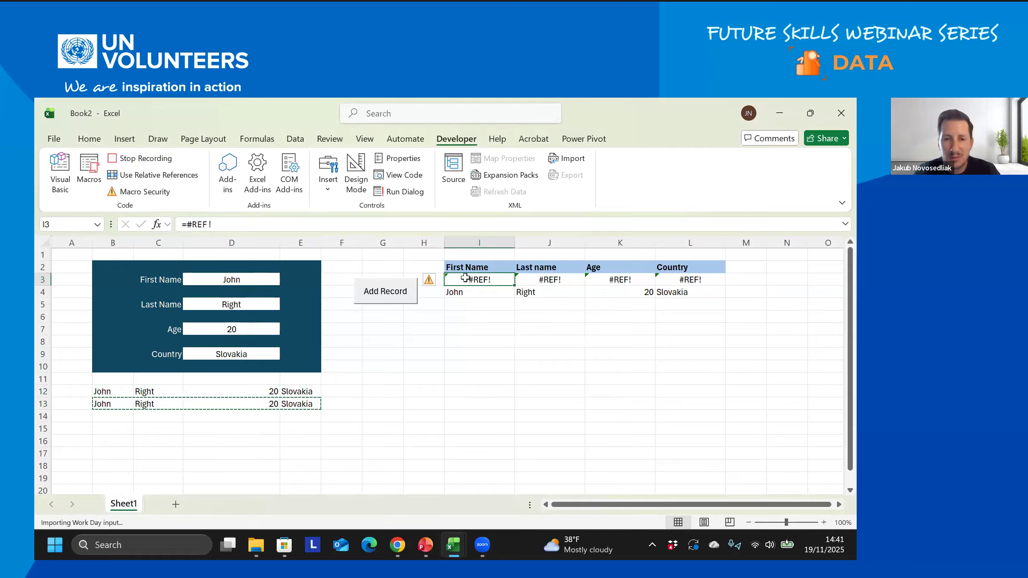
right_click(465, 279)
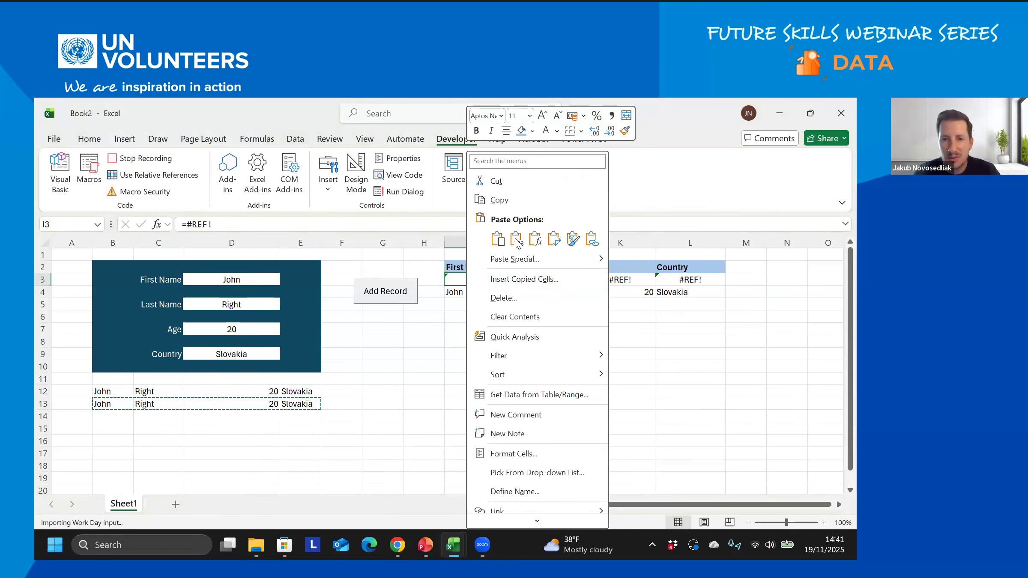
click(510, 281)
click(493, 304)
click(486, 321)
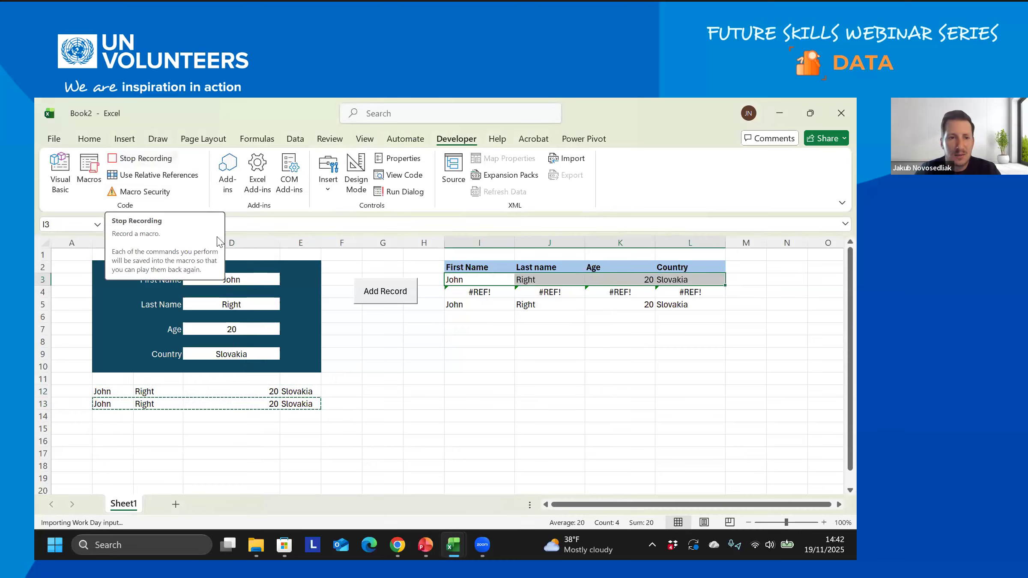
- Clear the First Name, Last Name, Age and Country form cells, then stop recording
click(248, 278)
key(Delete)
click(248, 305)
key(Delete)
click(245, 325)
key(Delete)
click(248, 355)
key(Delete)
click(148, 158)
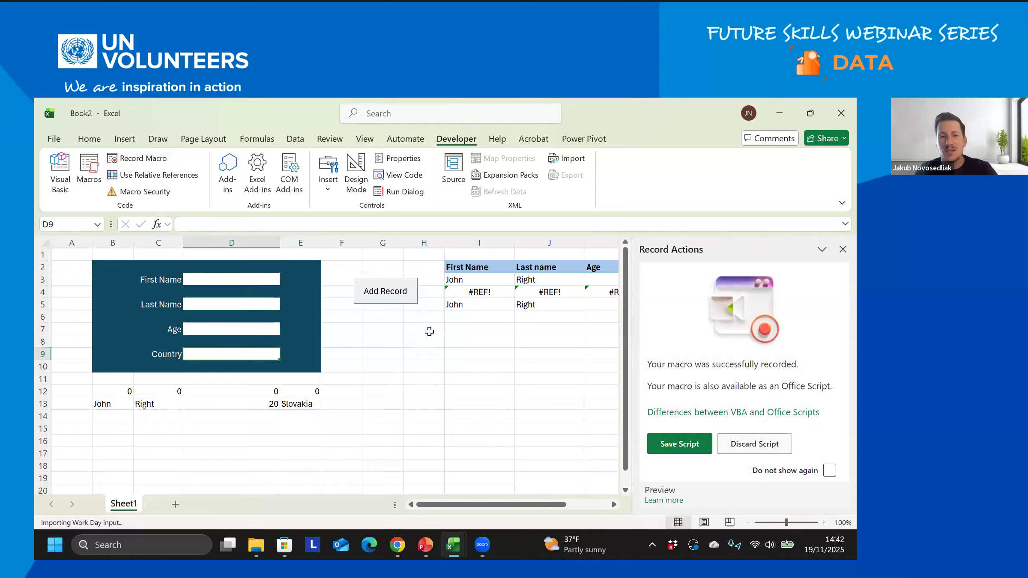
- Assign the AddRecord_test4 macro to the Add Record button
right_click(401, 304)
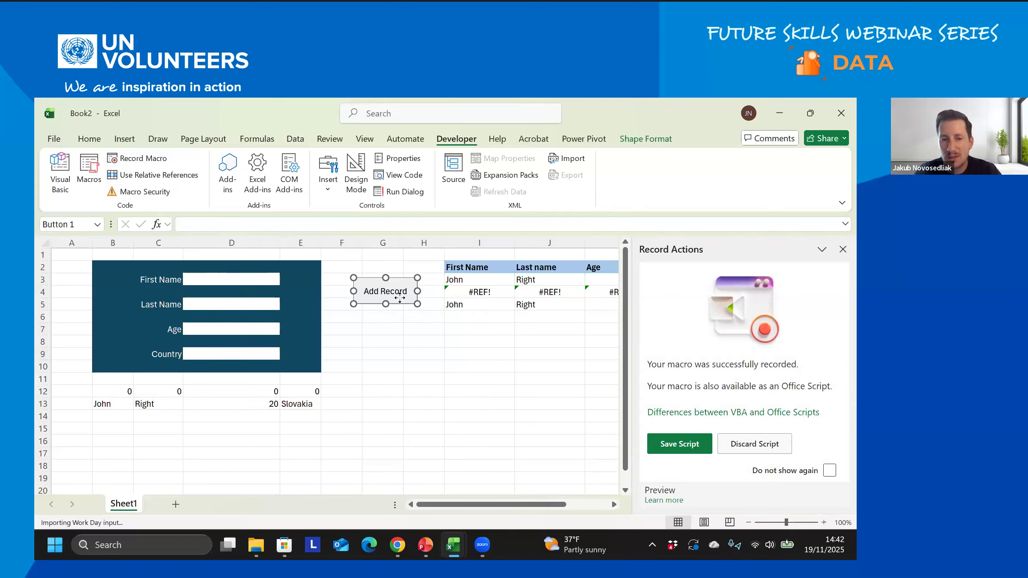
click(451, 430)
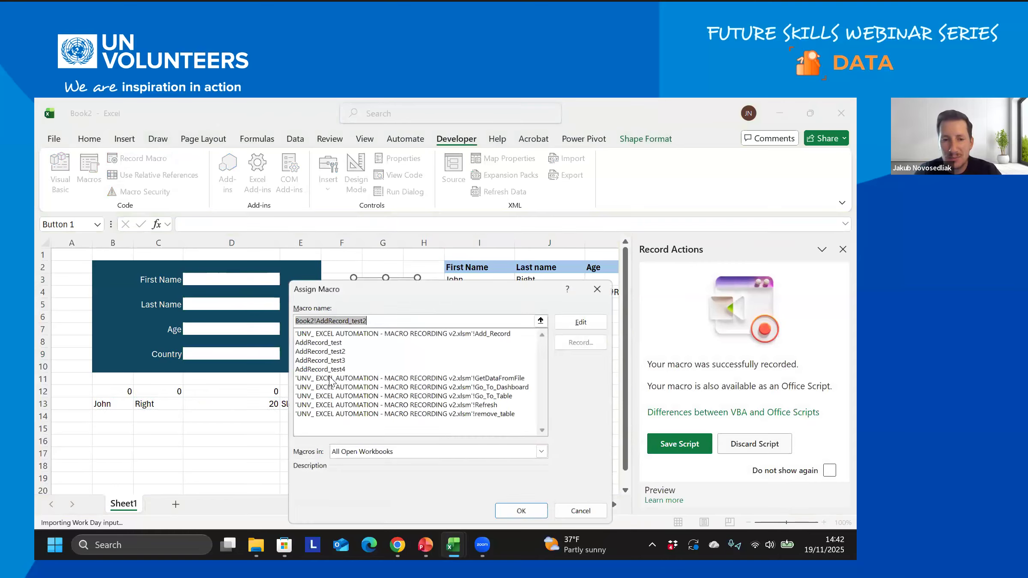
click(335, 369)
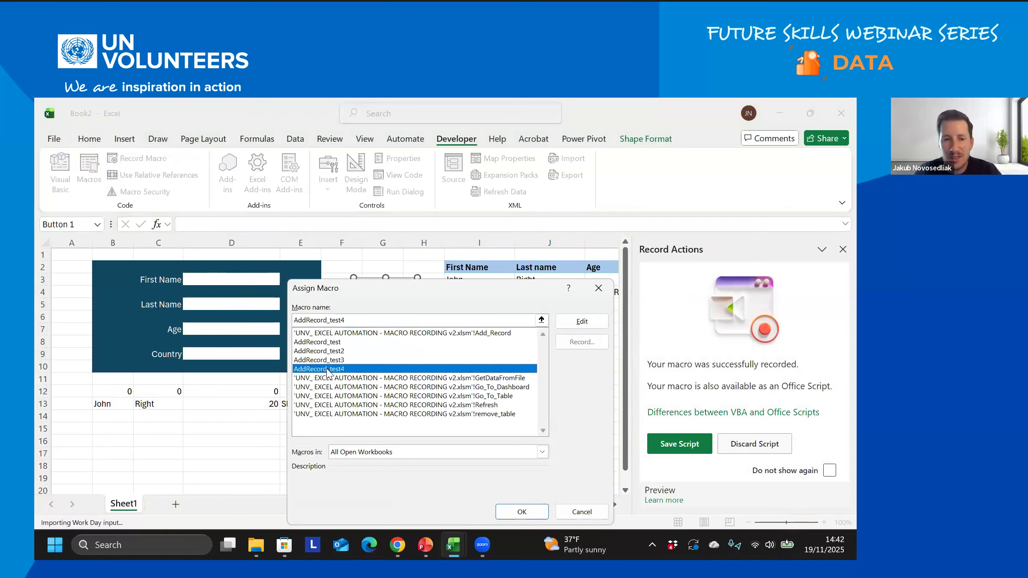
click(522, 512)
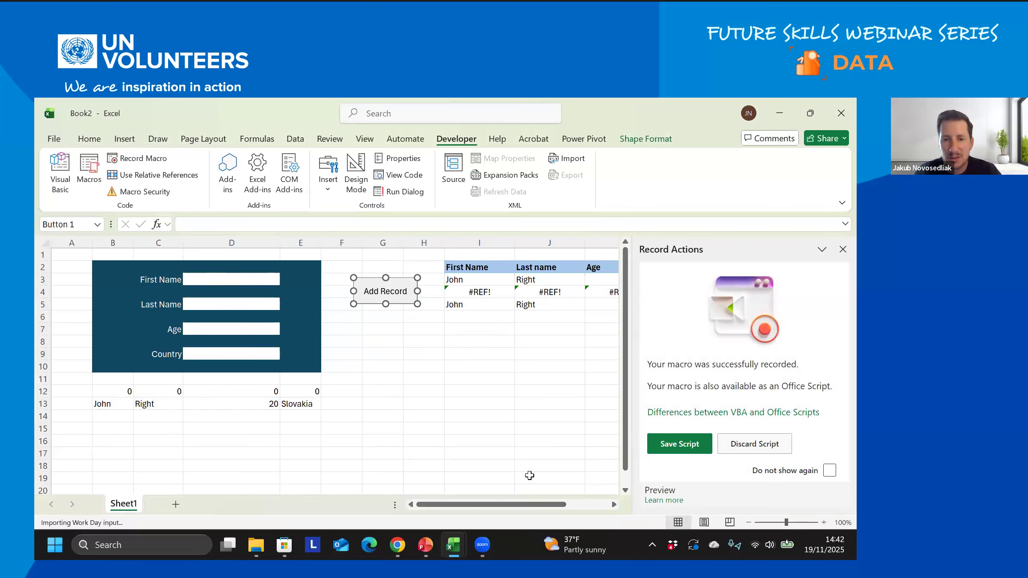
- Enter the person's first and last name into the form, correcting the first name
key(Escape)
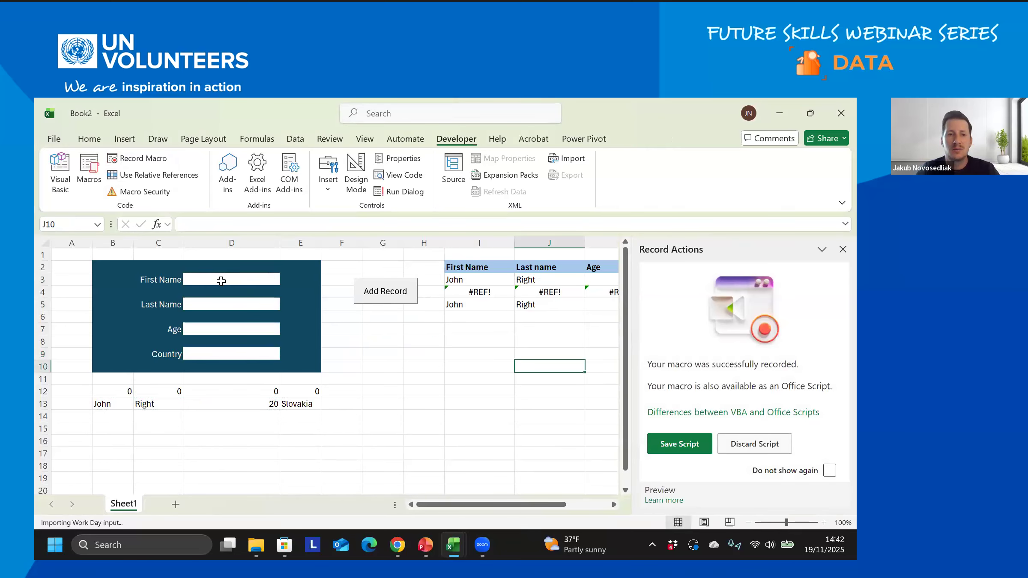
click(220, 281)
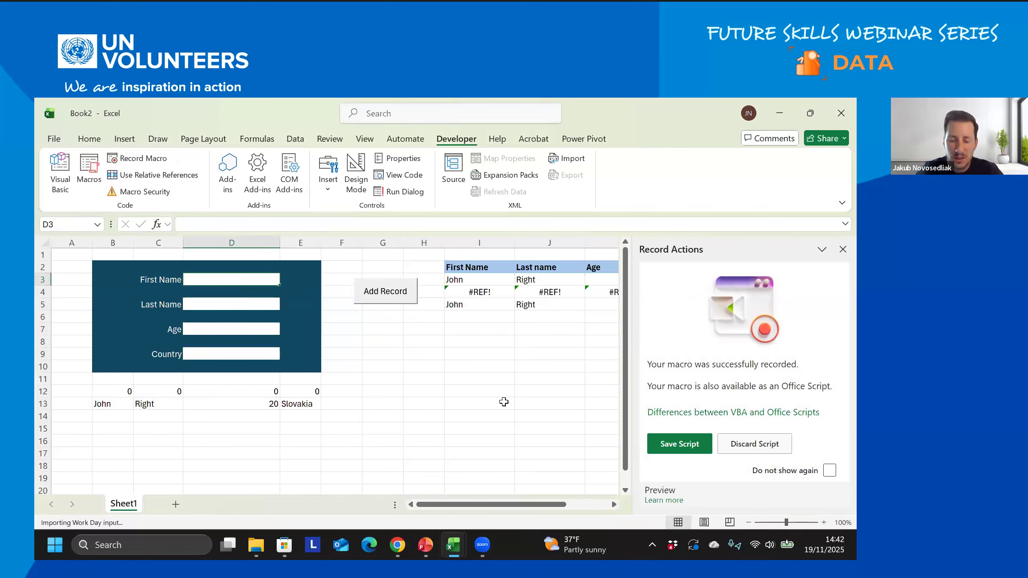
text(John)
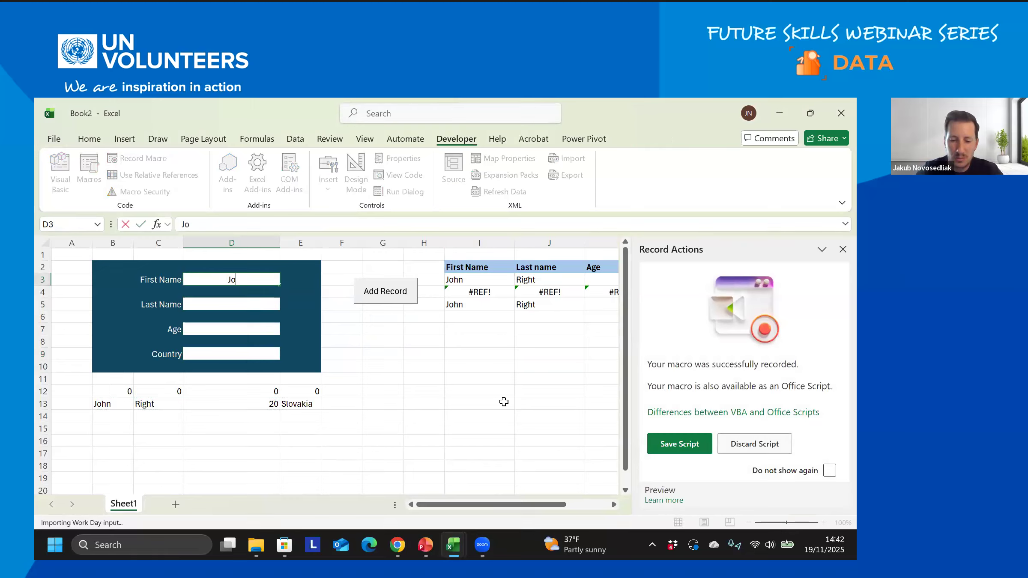
key(BackSpace)
key(BackSpace)
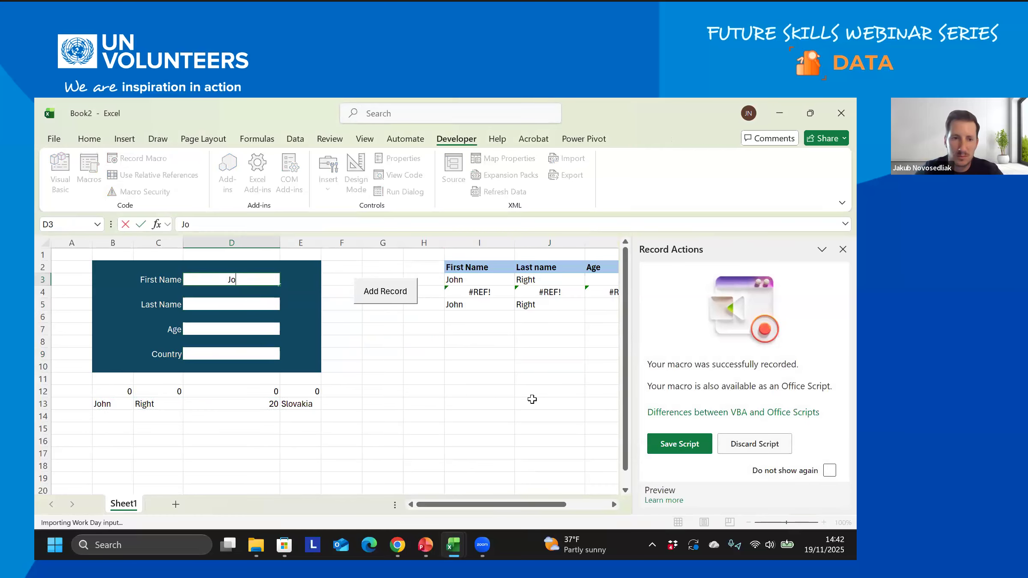
text(Patrick)
click(250, 306)
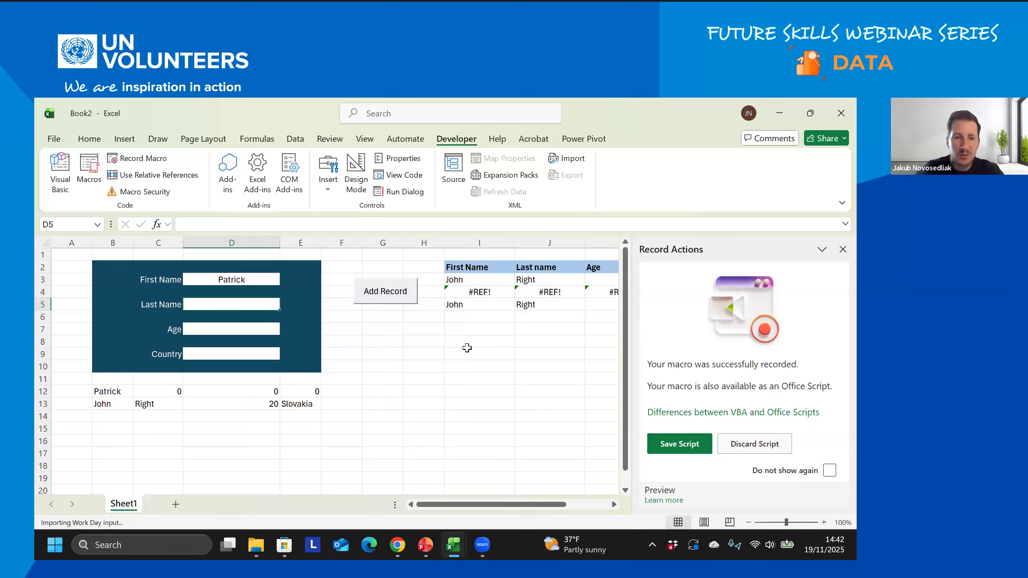
text(L)
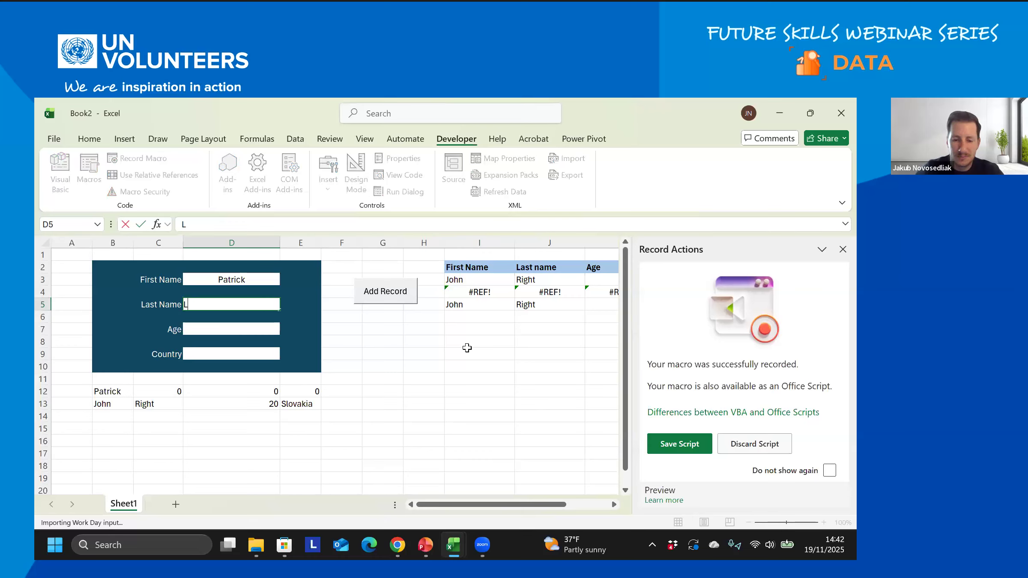
text(eft)
click(248, 327)
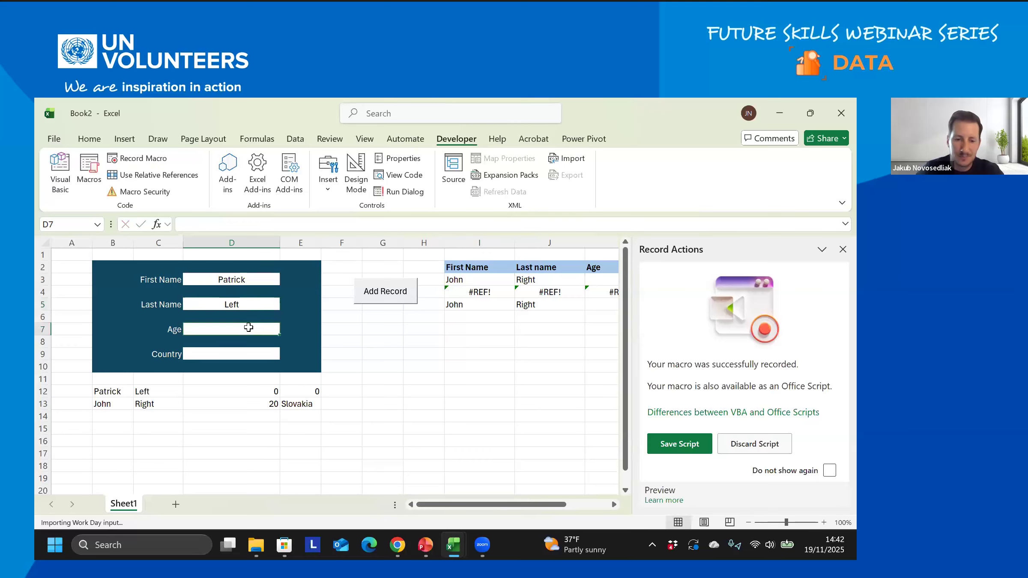
- Enter age 25 and country France, add the record, and close the side pane
text(25)
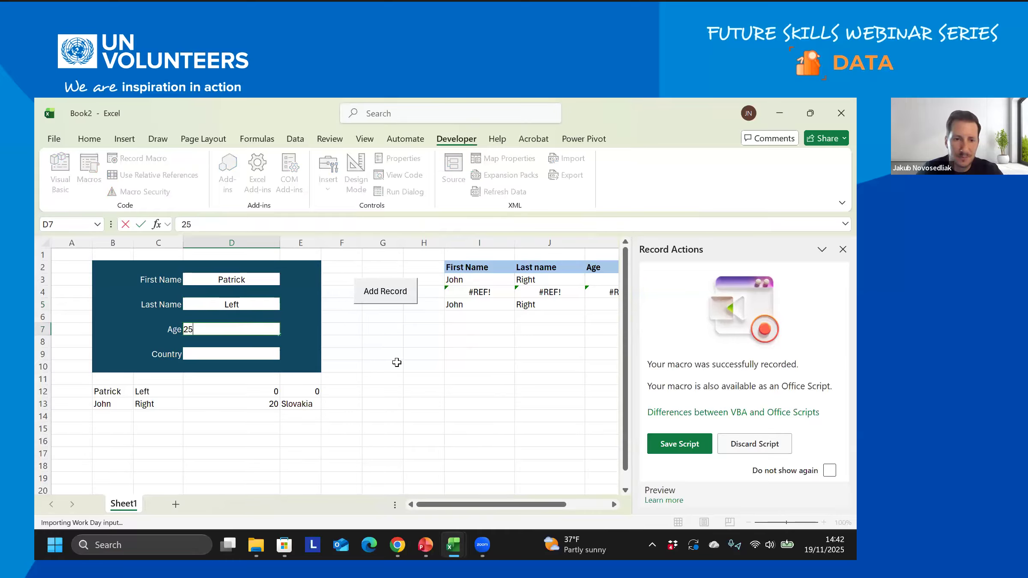
key(Return)
text(France)
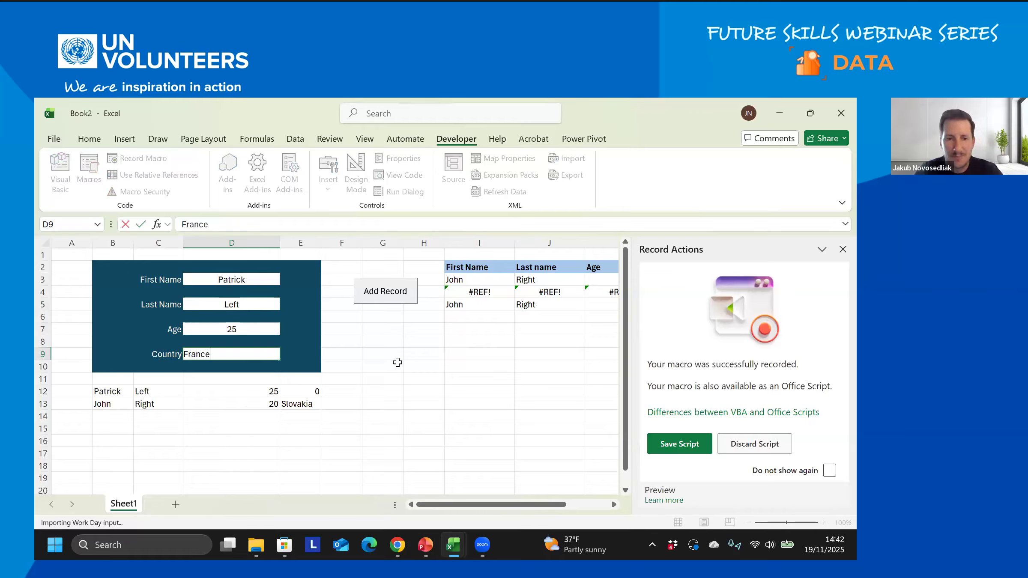
click(398, 362)
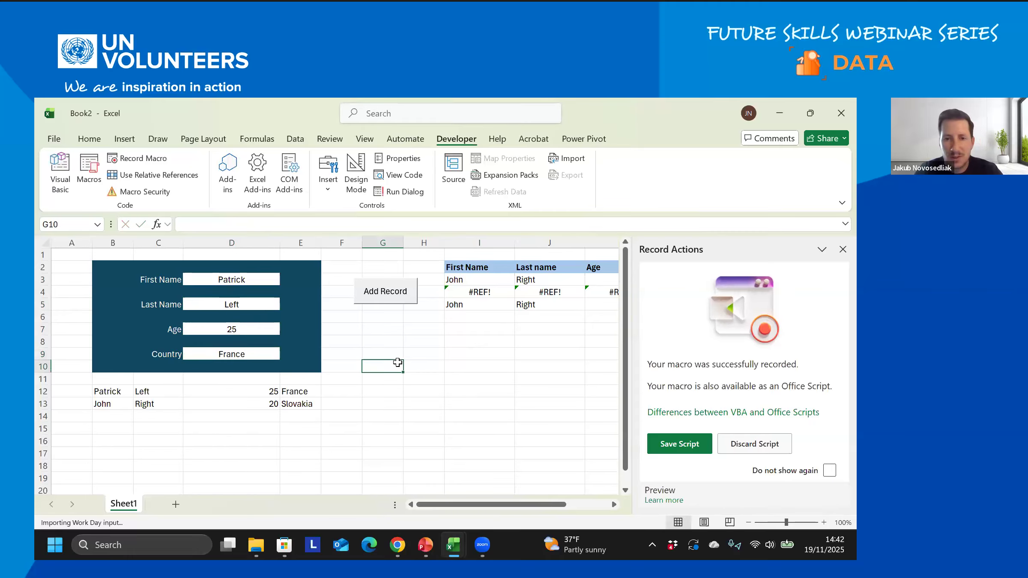
click(385, 301)
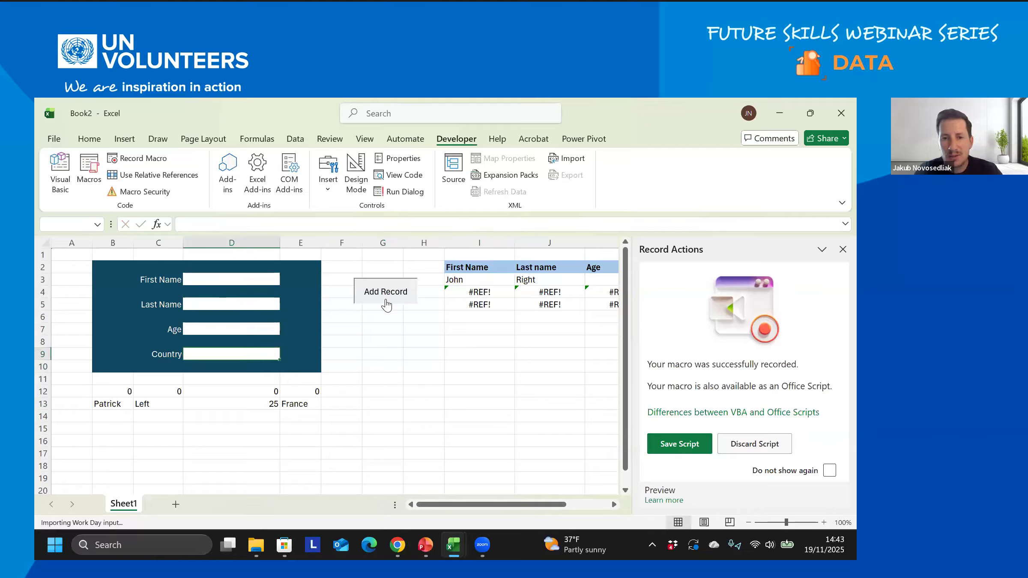
click(842, 249)
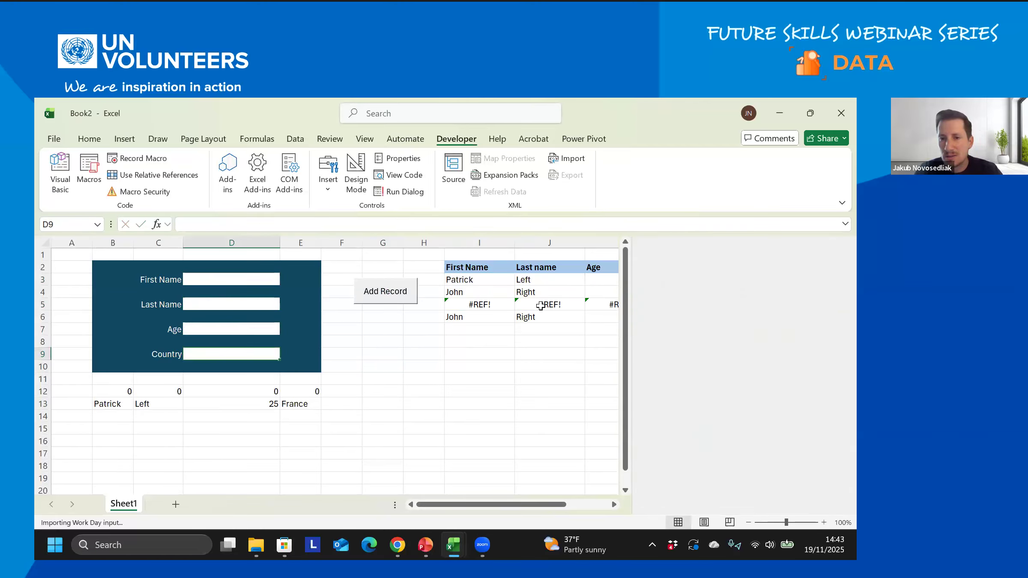
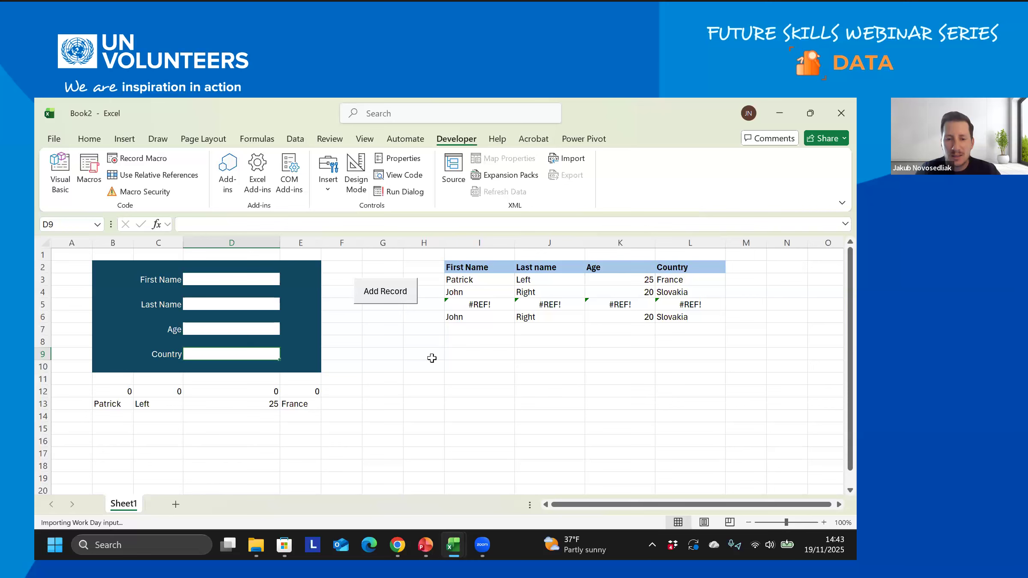
- Find the clearing-table exercise in the exercise list workbook, then return to Book2
click(453, 545)
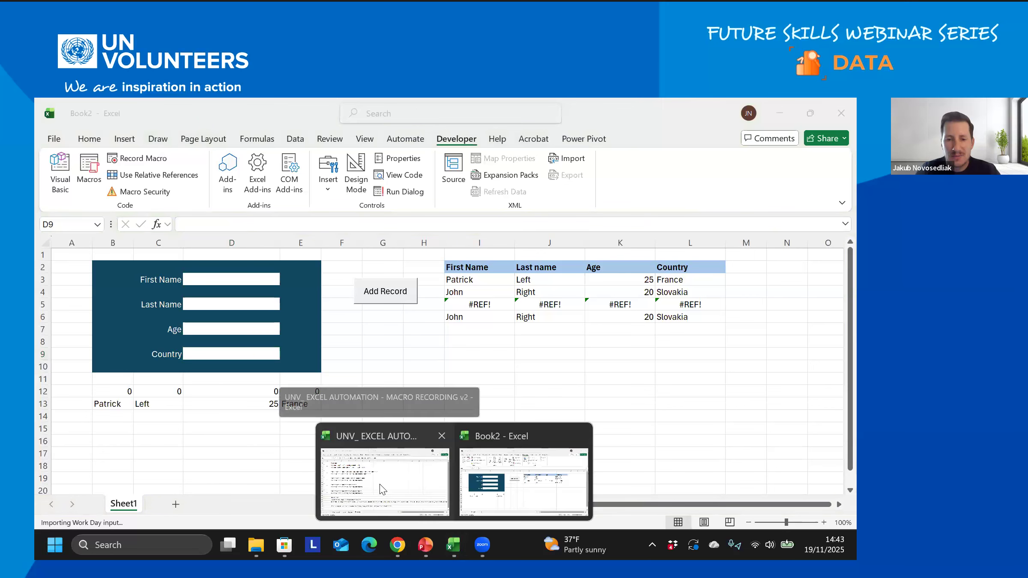
click(383, 488)
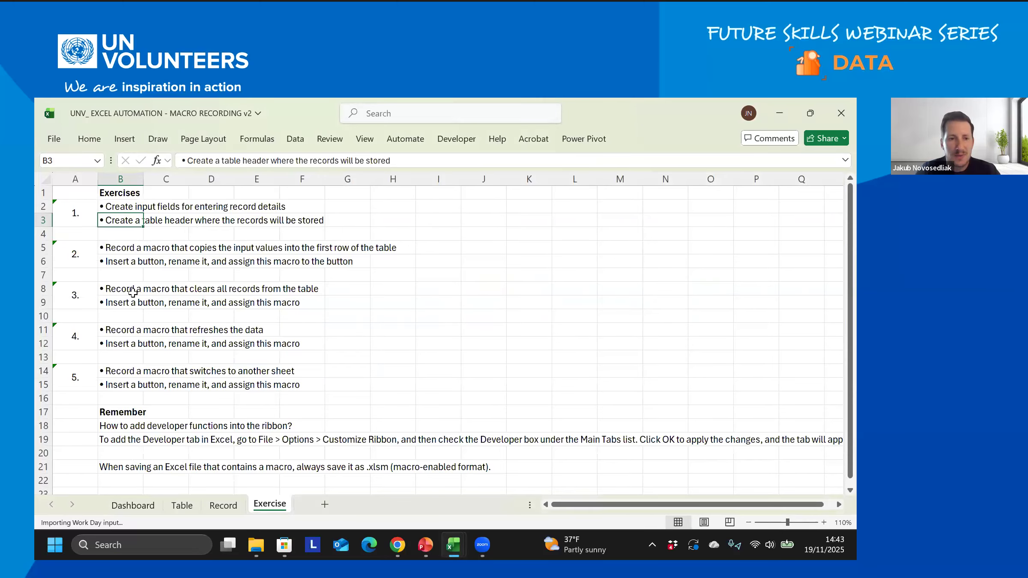
drag(128, 292, 276, 307)
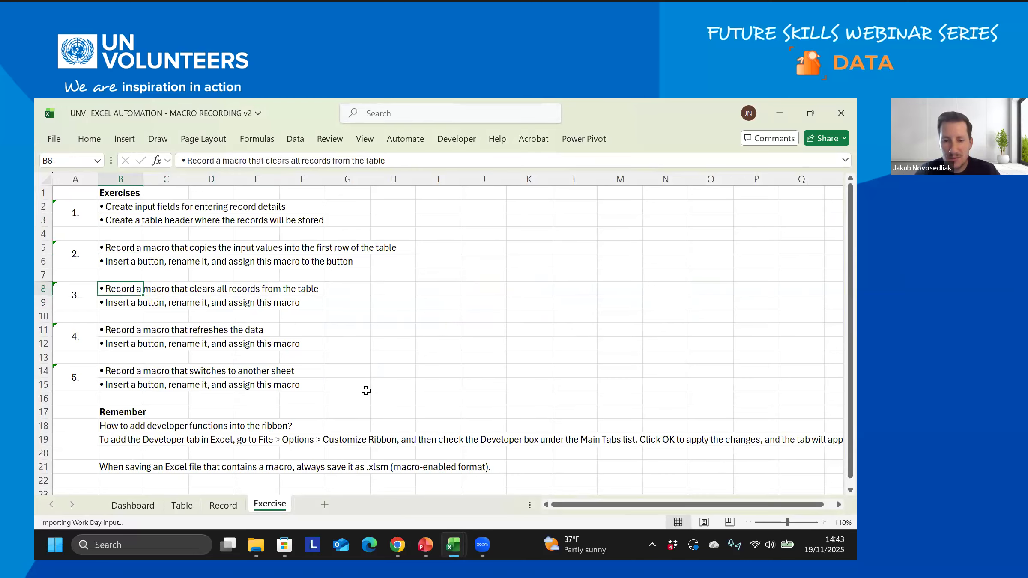
mouse_move(453, 545)
click(516, 484)
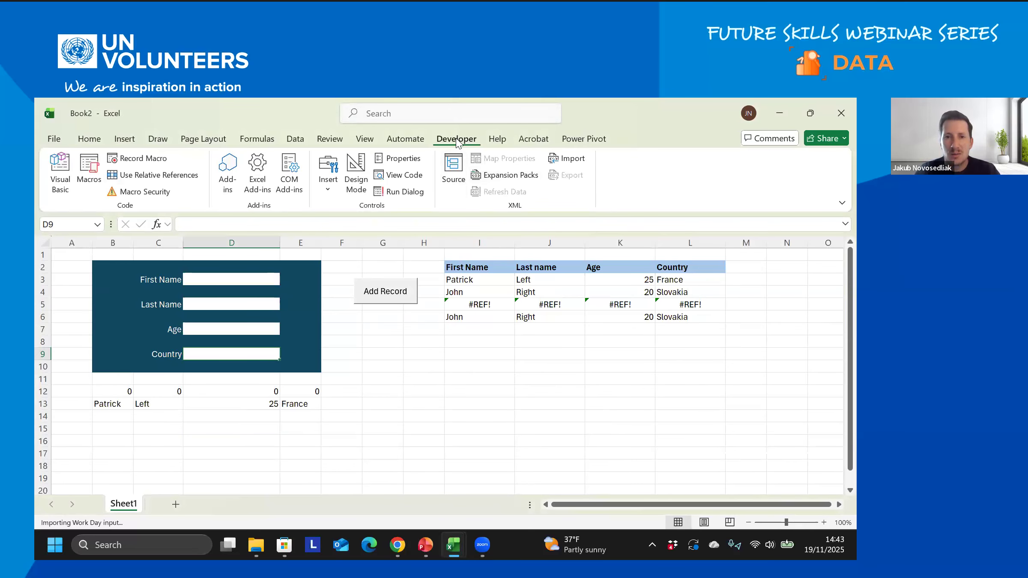
- Record a new macro named Delete_table, stored in This Workbook
click(137, 158)
text(Delete_table)
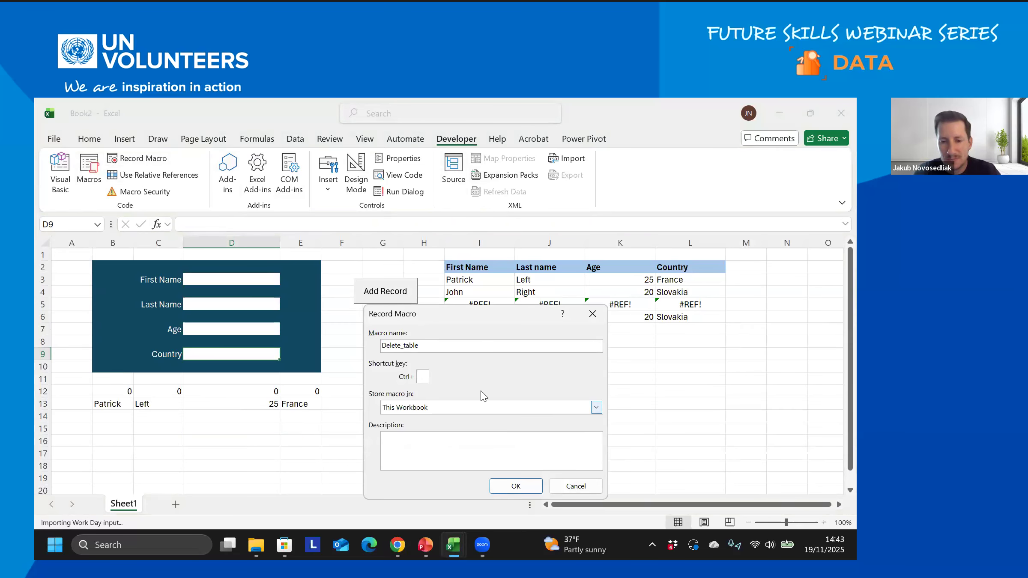
key(Return)
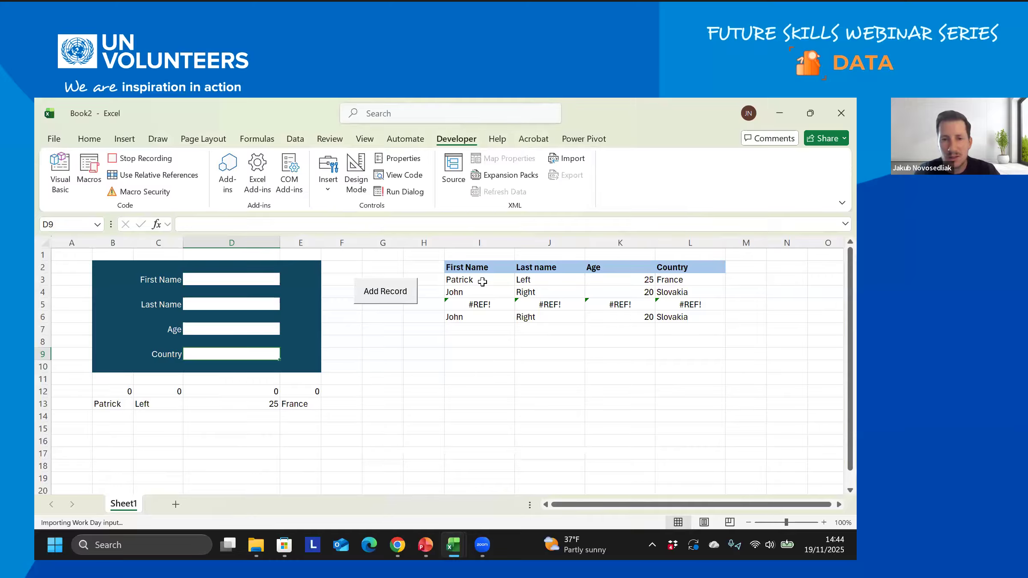
- Select the record range I3:L100 below the table header
drag(483, 278, 687, 393)
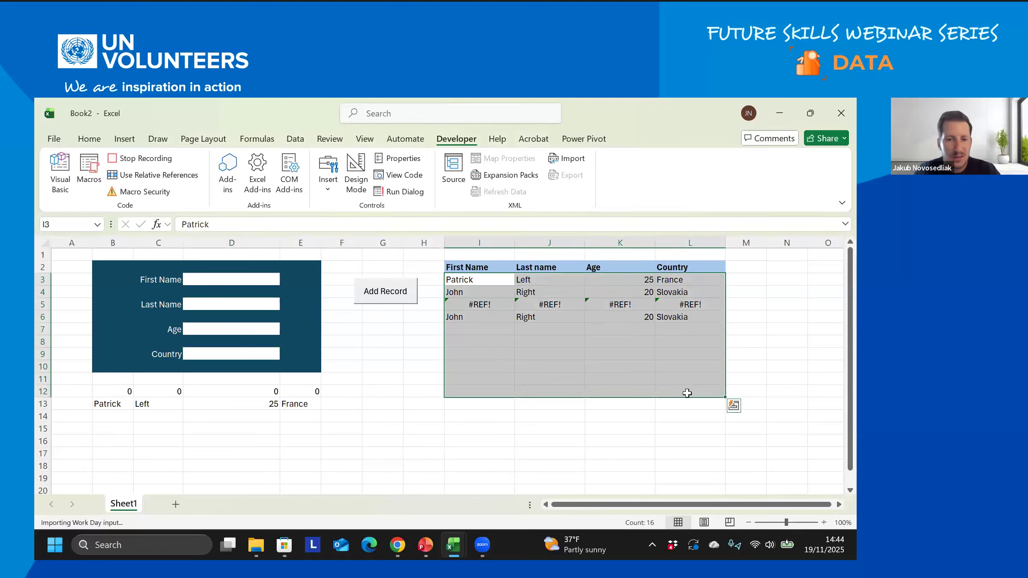
scroll(687, 393, down, 20)
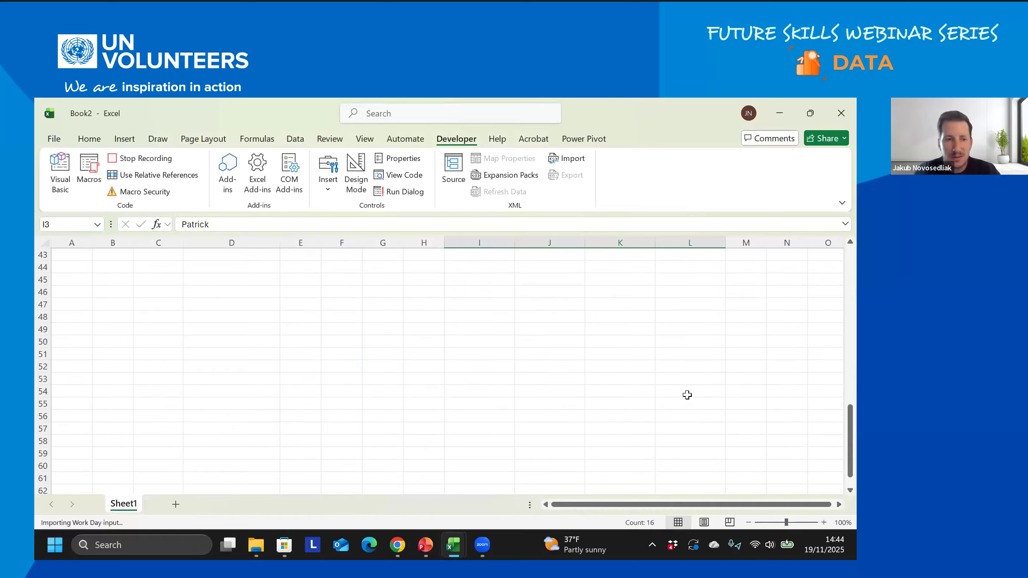
scroll(687, 395, down, 17)
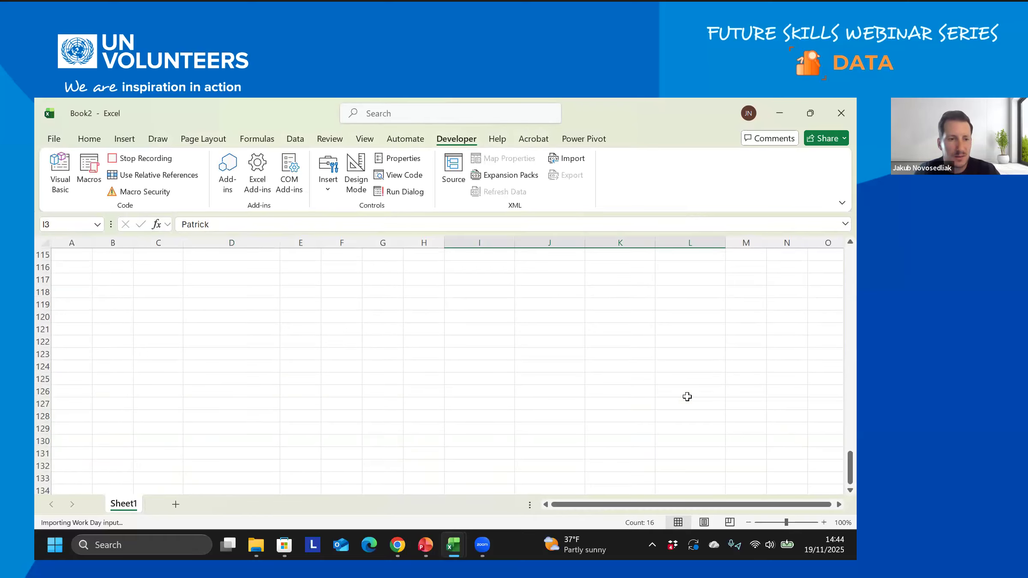
scroll(687, 396, up, 3)
scroll(687, 397, up, 2)
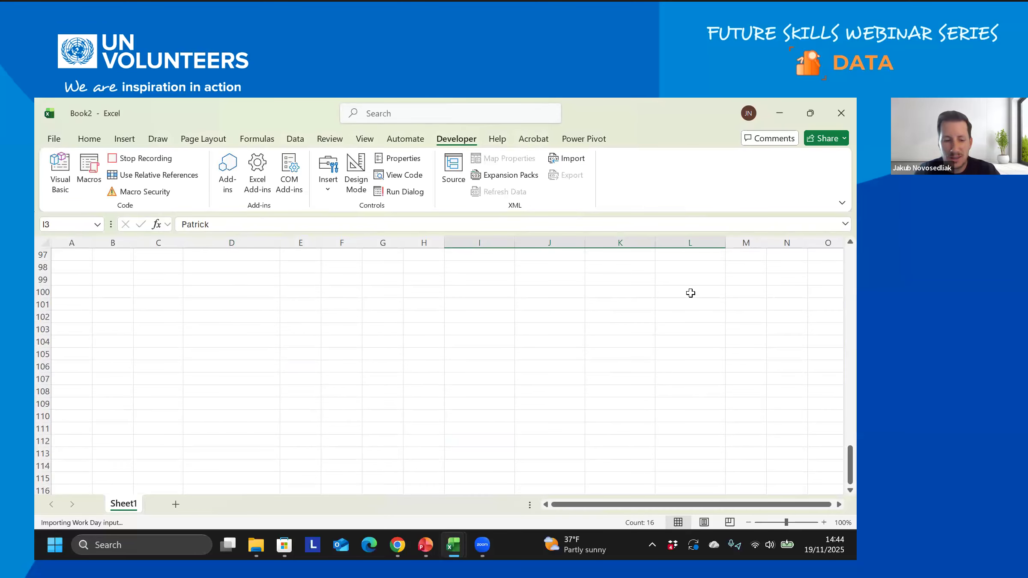
shift+click(690, 293)
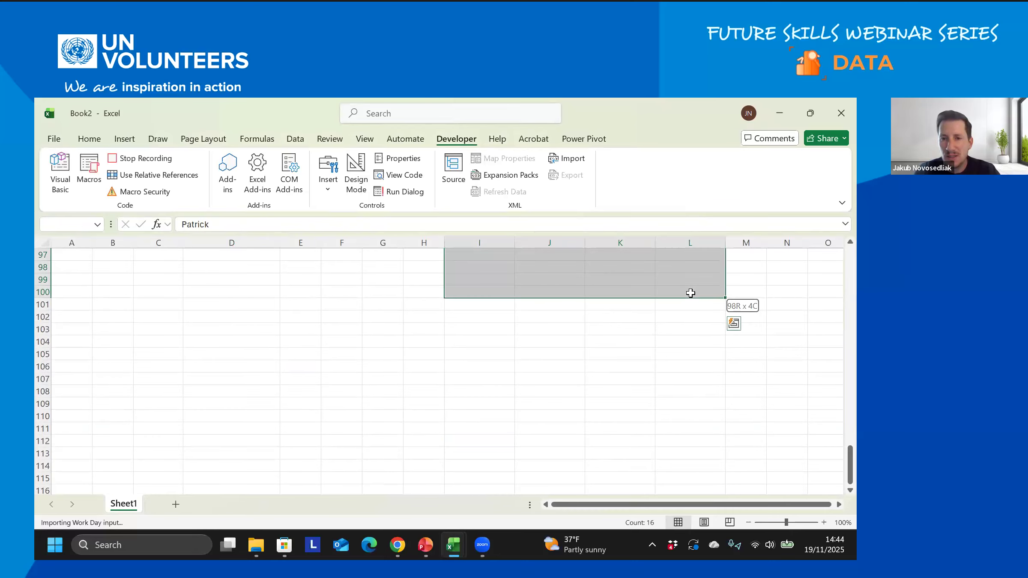
scroll(691, 293, up, 1)
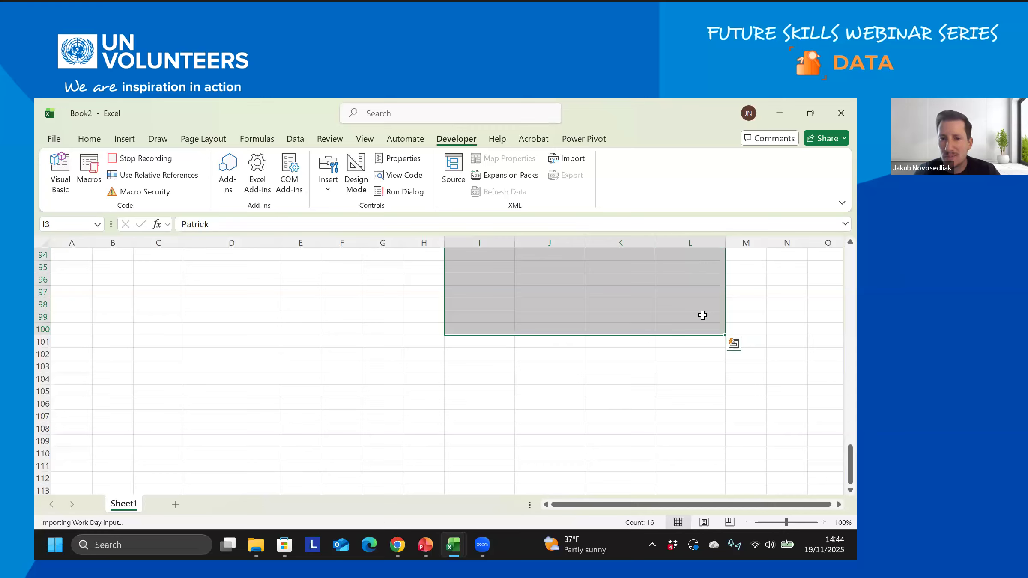
scroll(702, 315, up, 5)
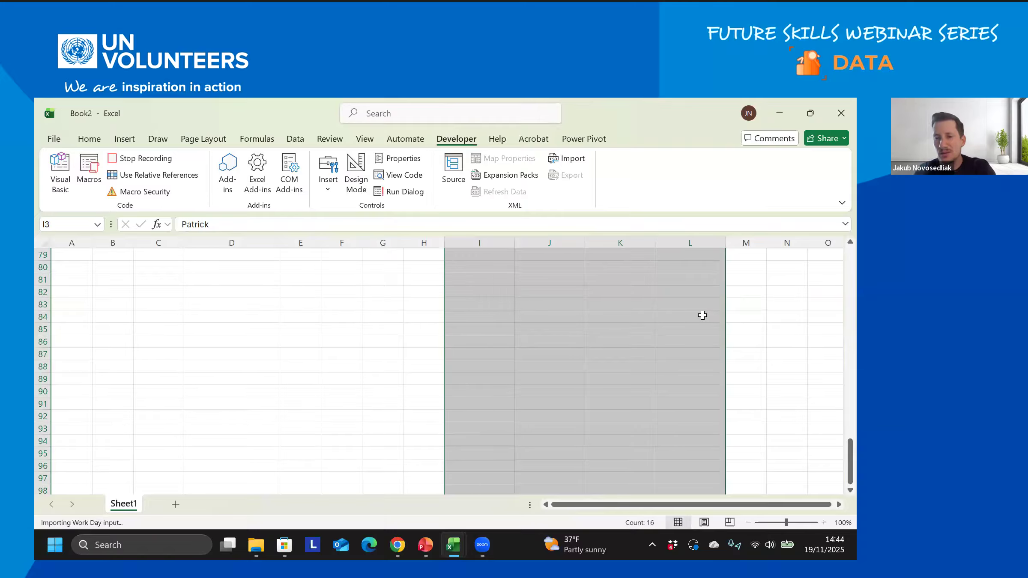
- Delete the selected cells via Home > Delete and stop the macro recording
click(90, 139)
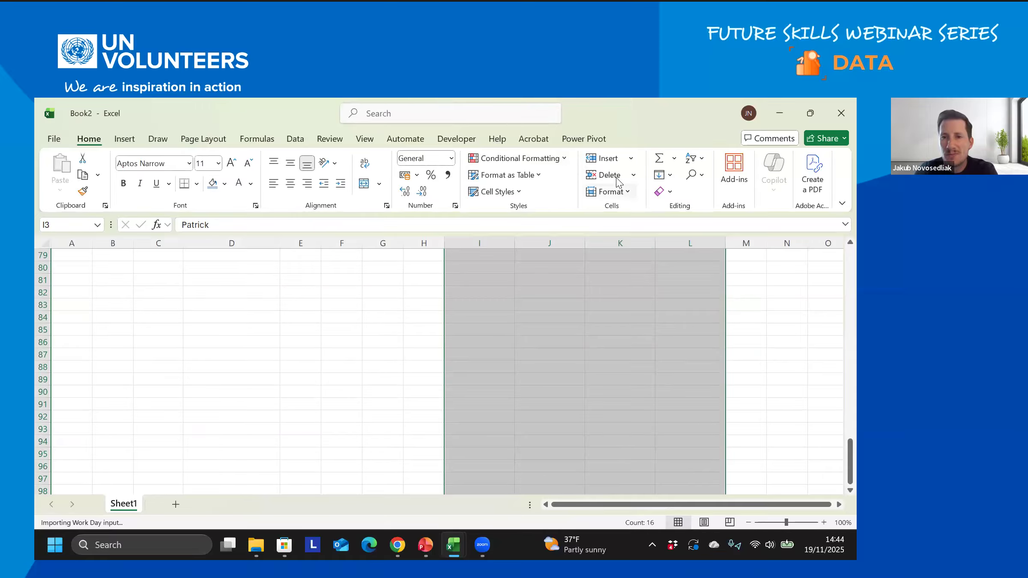
click(607, 175)
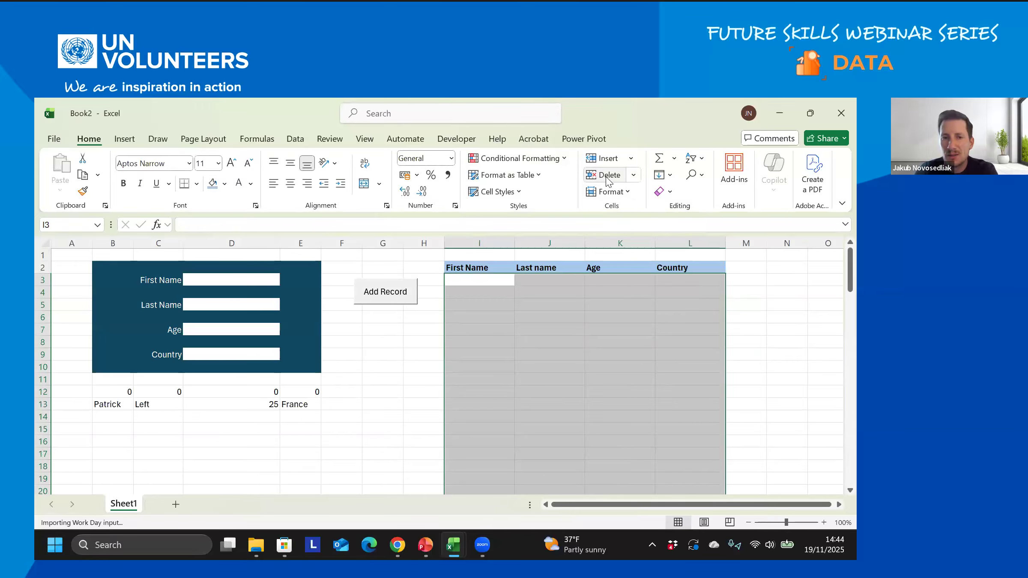
click(460, 143)
click(137, 158)
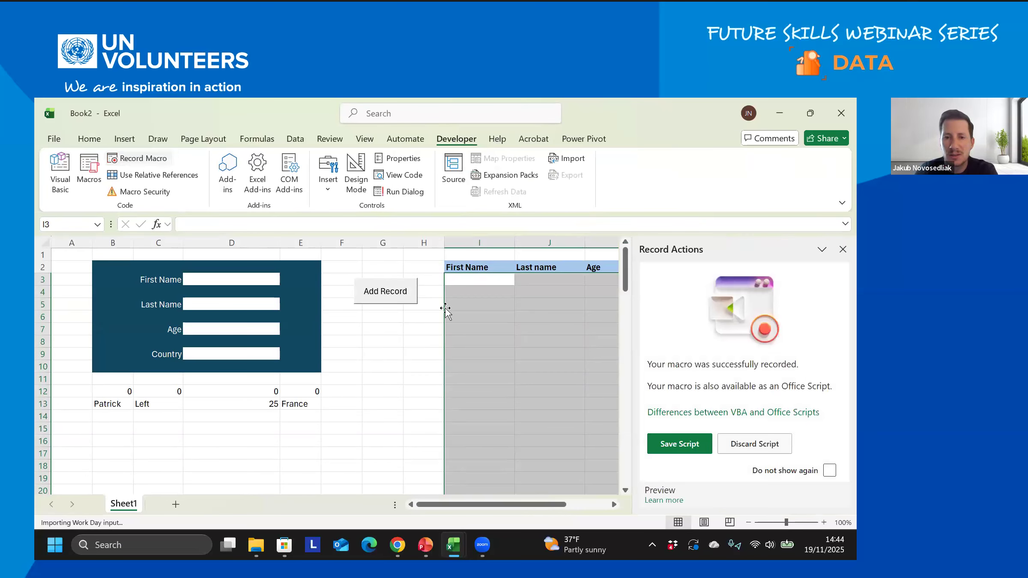
- Close the macro-recorded notice and discard a first, too-small button attempt
click(387, 318)
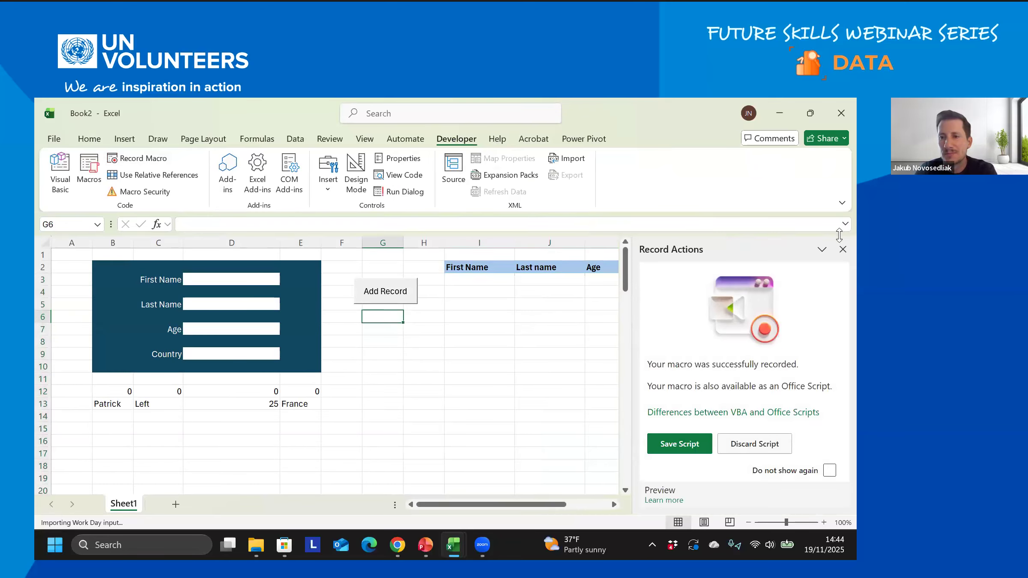
click(842, 250)
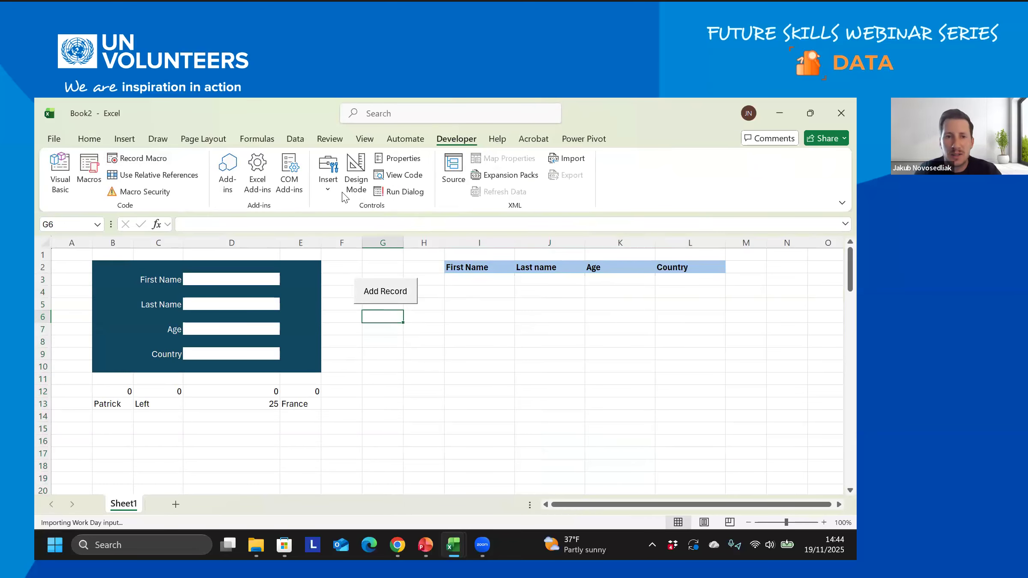
click(329, 184)
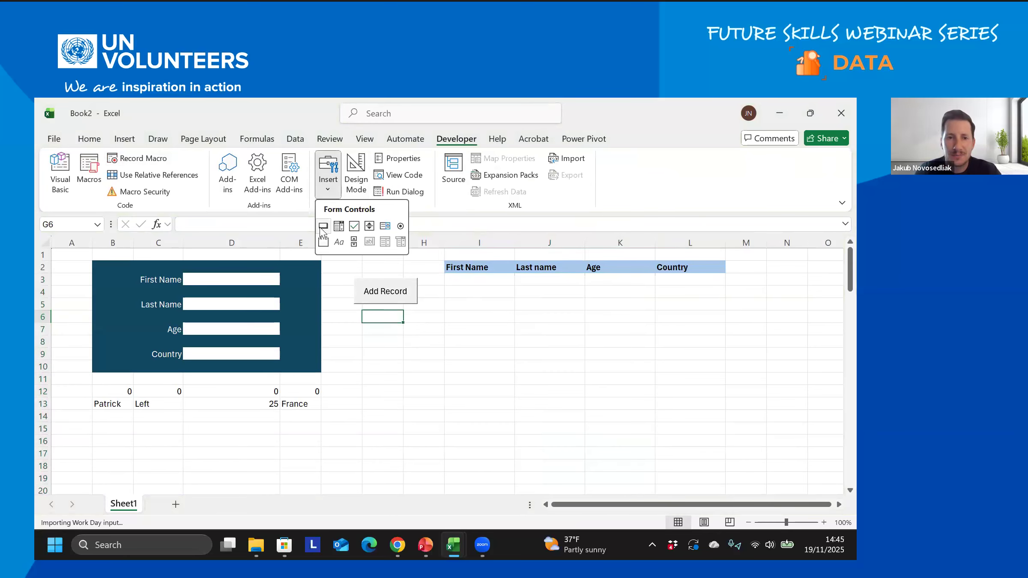
click(322, 227)
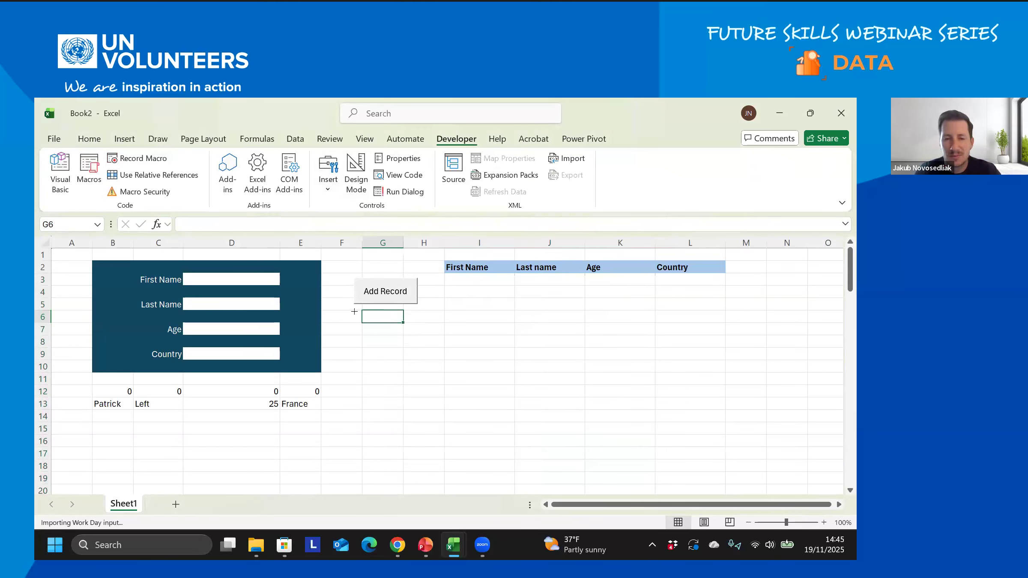
drag(354, 311, 354, 316)
click(617, 512)
key(Delete)
- Draw a form-control button across G7:H9 and assign it the Delete_table macro
click(328, 179)
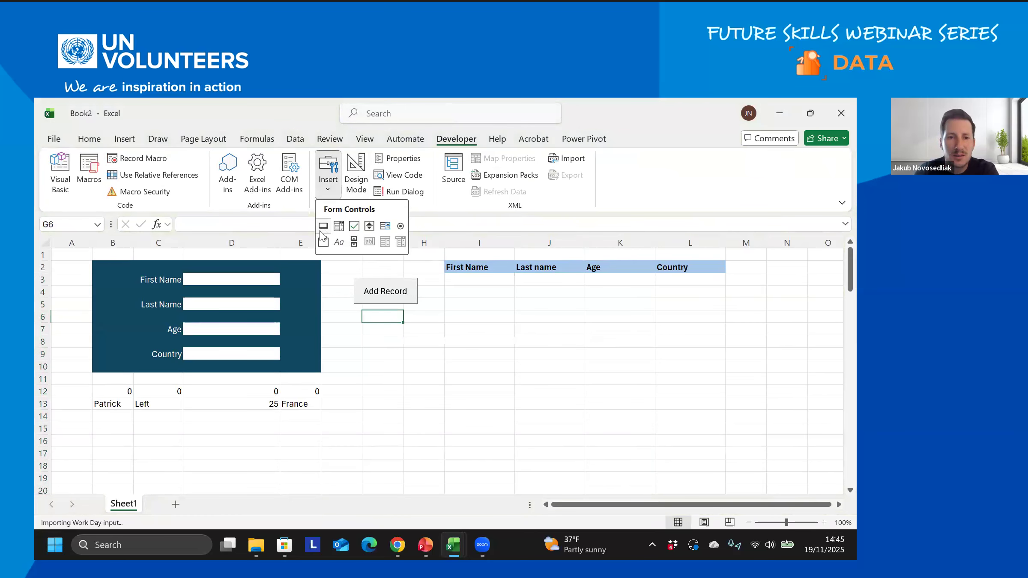
click(323, 226)
drag(357, 329, 422, 368)
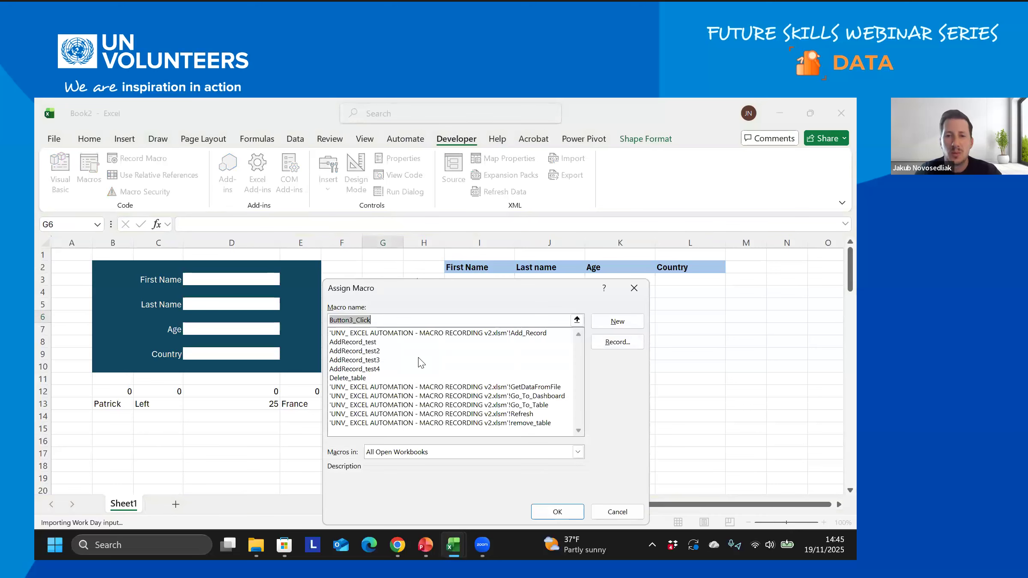
click(347, 378)
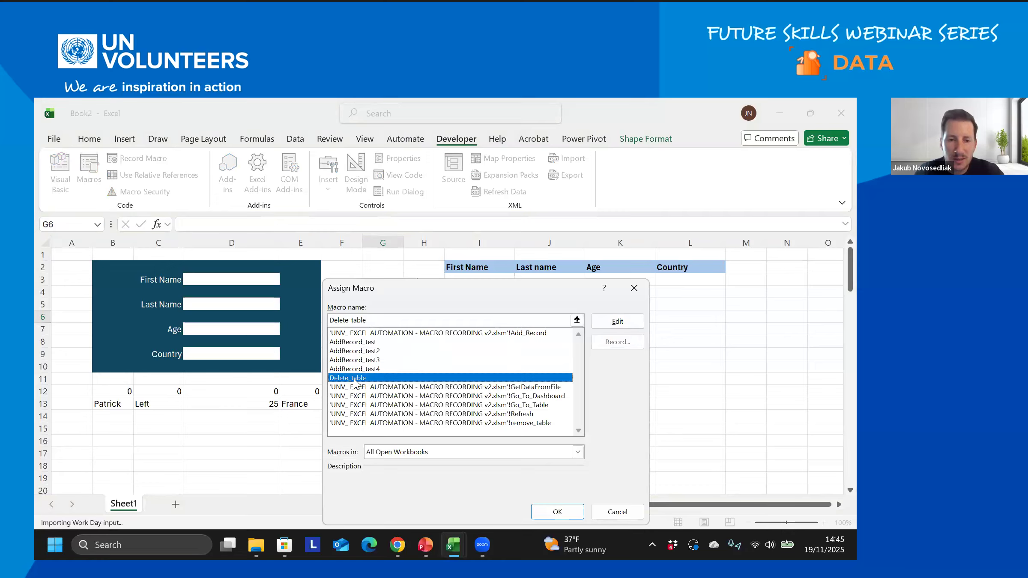
click(564, 513)
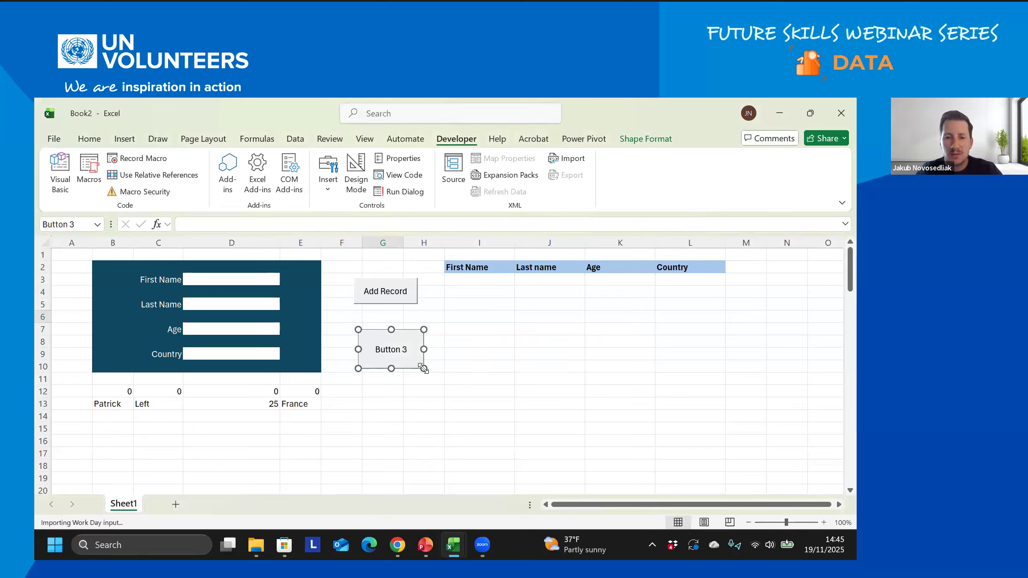
- Widen column G and resize Button 3
drag(403, 242, 422, 243)
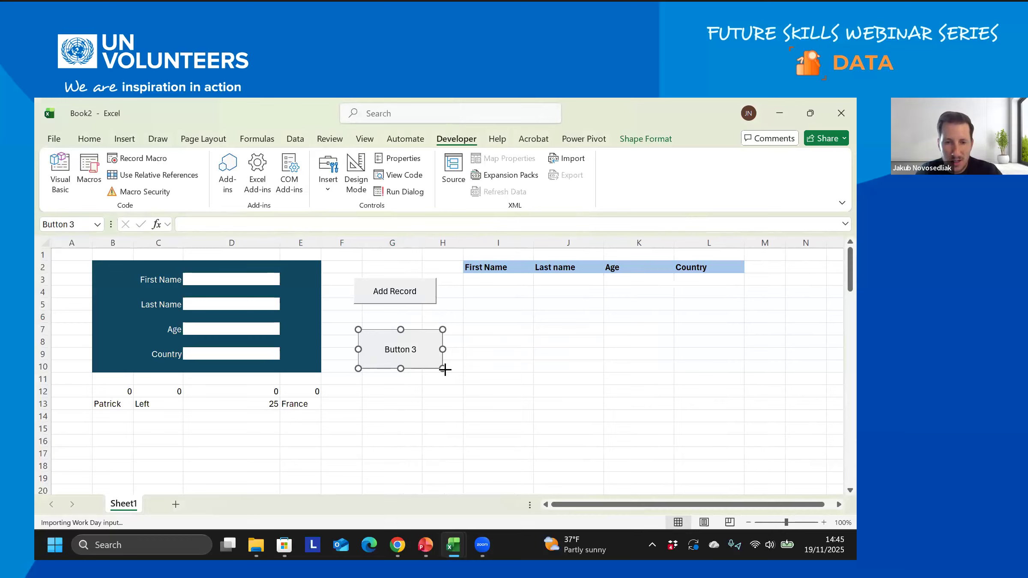
mouse_move(445, 369)
mouse_down()
mouse_move(422, 362)
mouse_move(463, 369)
mouse_move(422, 358)
mouse_move(450, 359)
mouse_up()
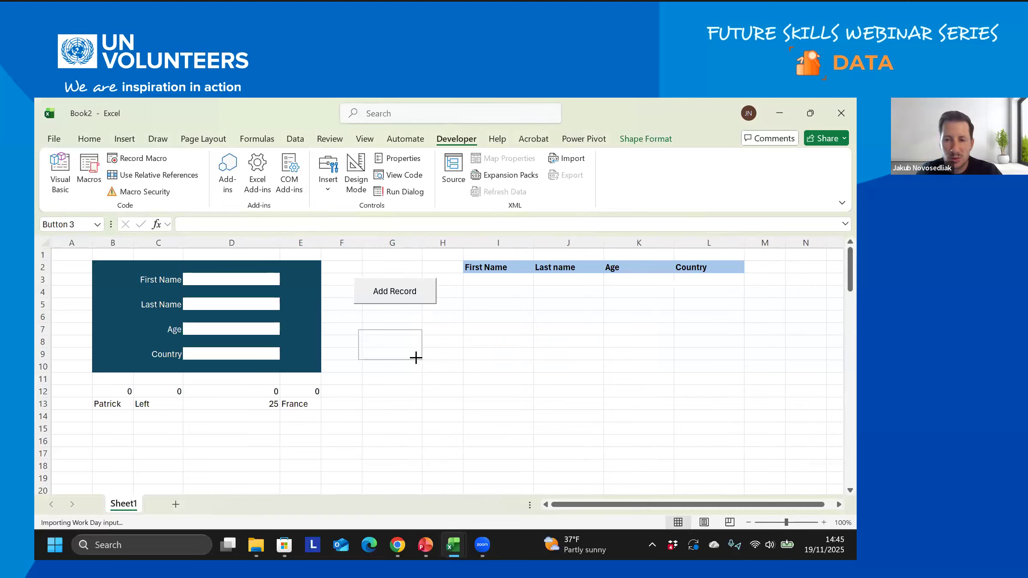
drag(415, 358, 415, 358)
drag(358, 328, 363, 336)
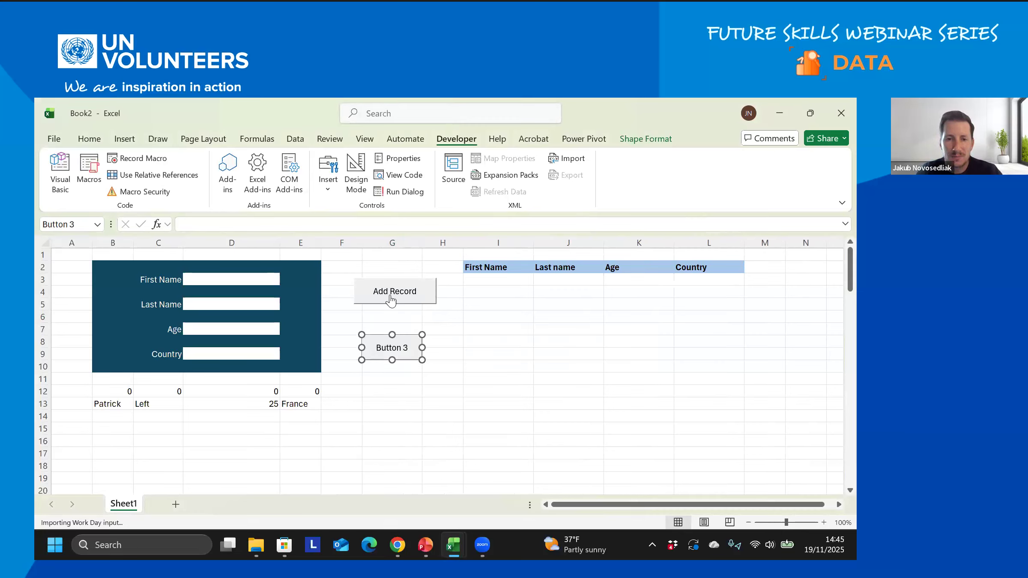
- Shrink Add Record to match Button 3, and narrow the columns between the form and the table
ctrl+click(422, 300)
right_click(424, 301)
key(Escape)
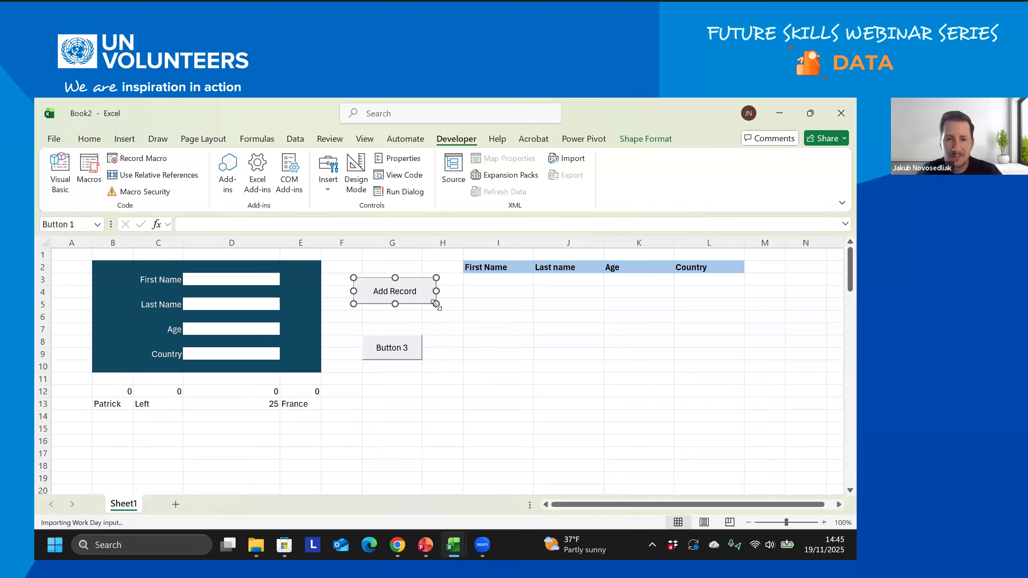
drag(435, 304, 422, 309)
drag(351, 280, 362, 285)
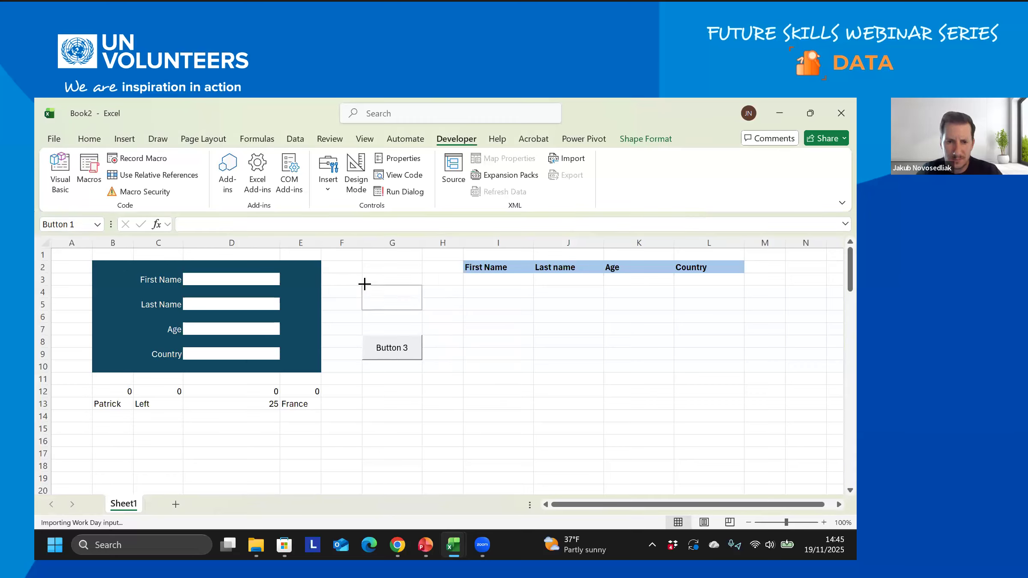
click(467, 353)
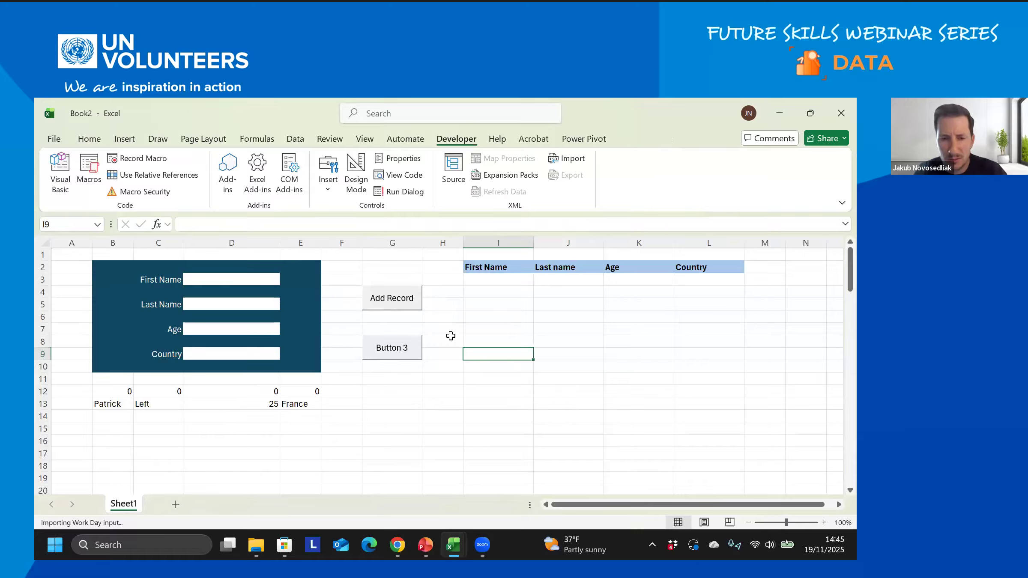
drag(463, 247, 436, 247)
drag(362, 248, 335, 249)
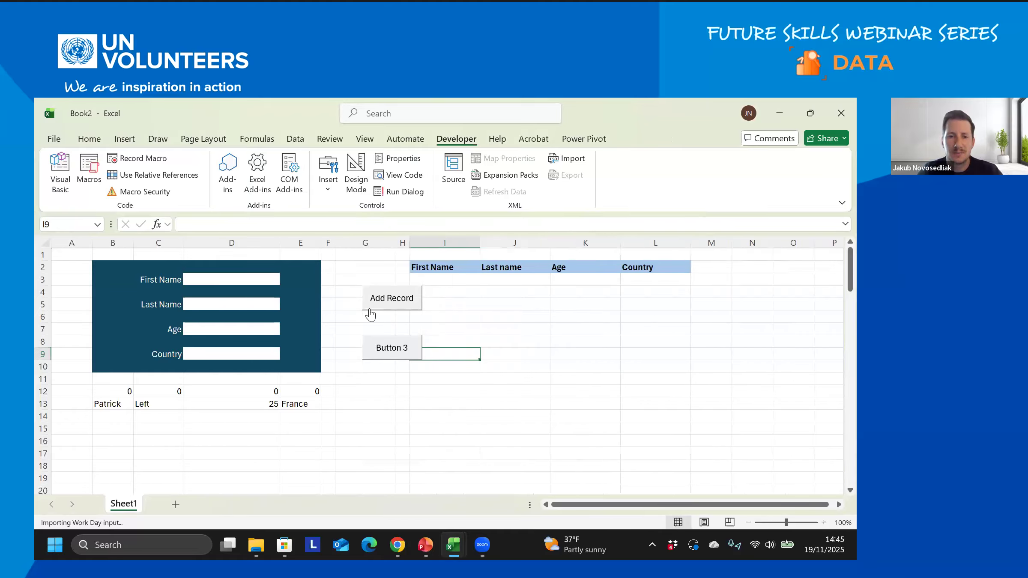
- Relabel the second button to 'Remove table'
ctrl+click(368, 347)
click(371, 346)
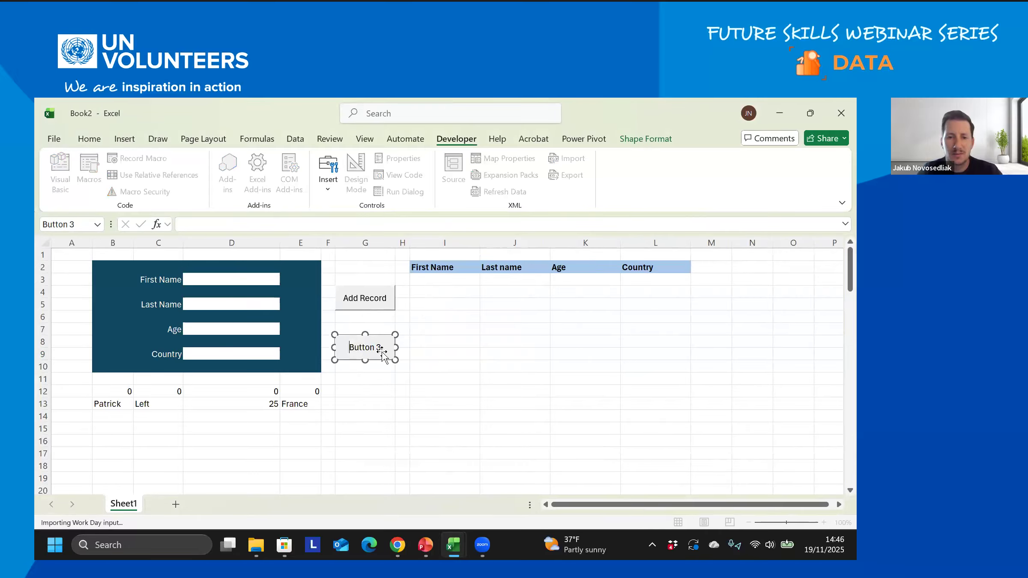
drag(353, 348, 348, 347)
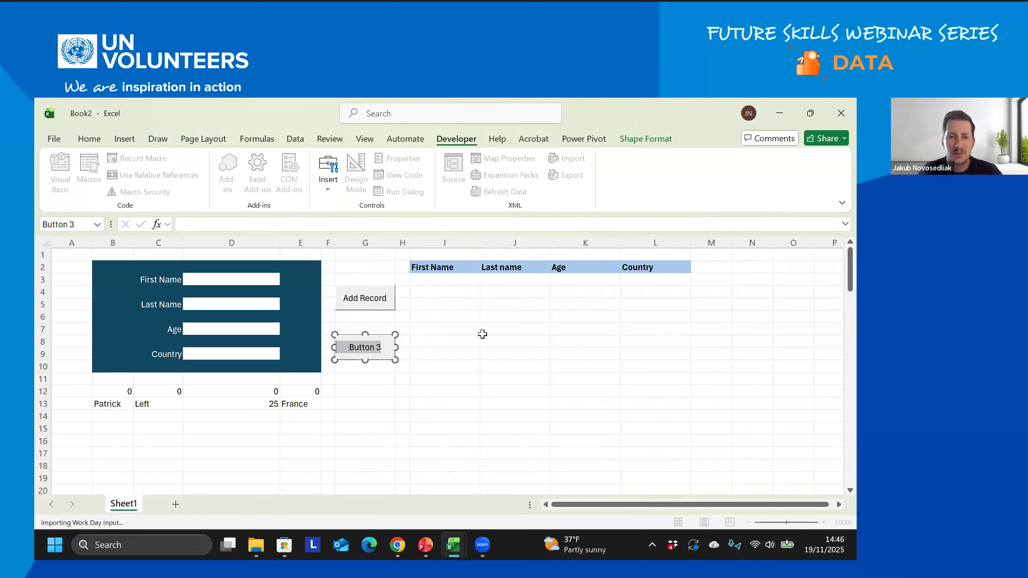
text(Re)
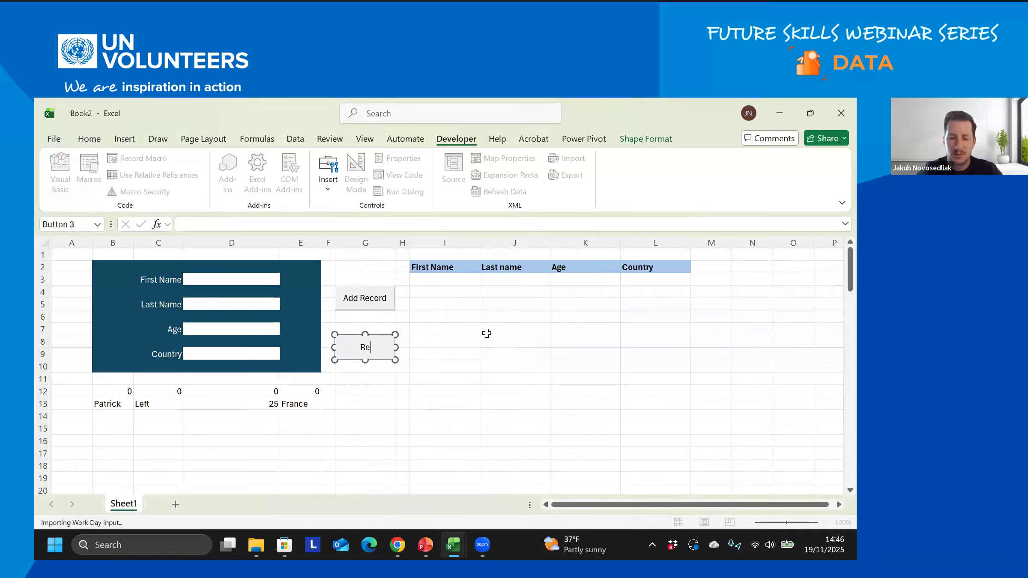
text(move table)
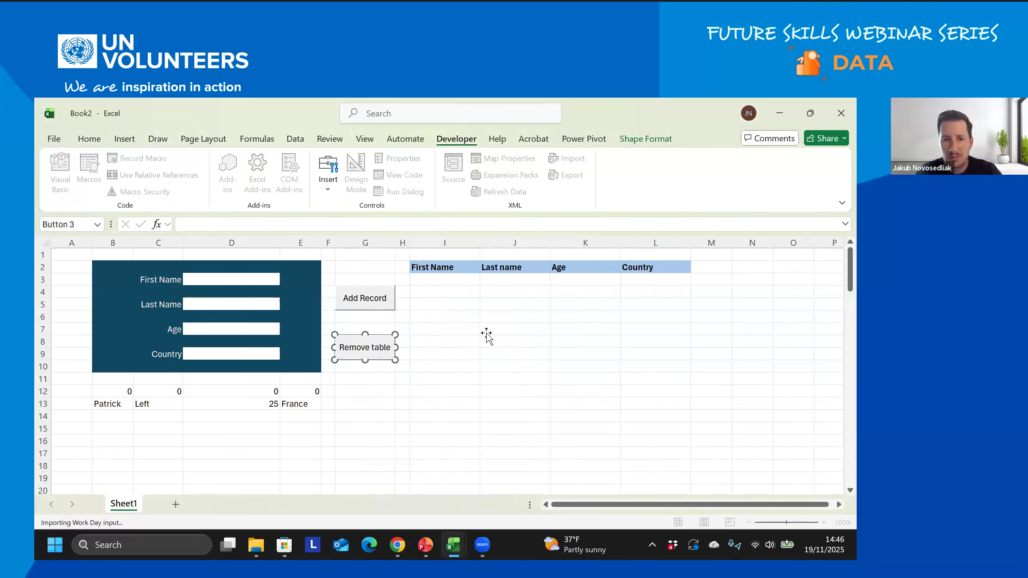
click(486, 333)
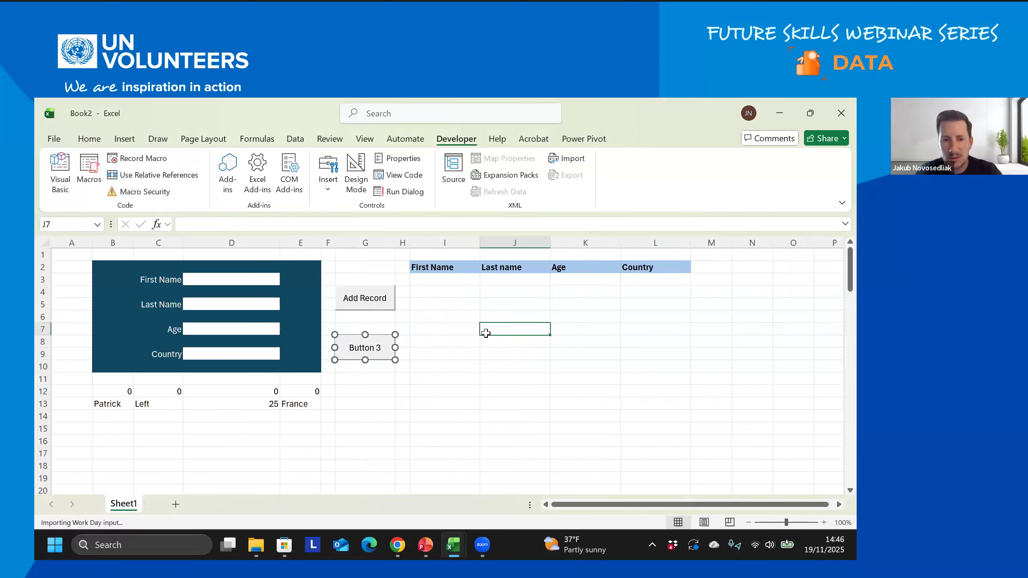
click(232, 280)
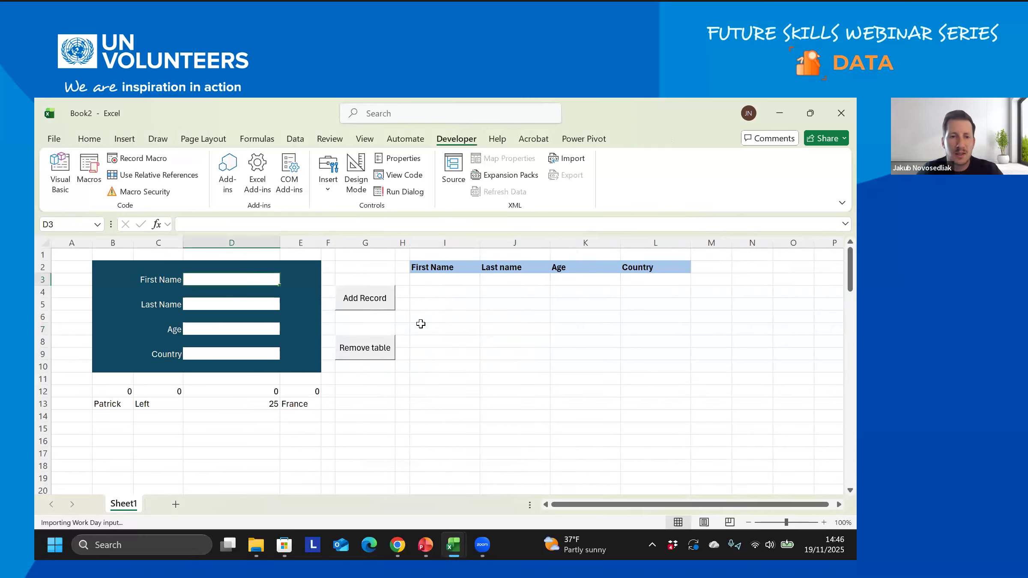
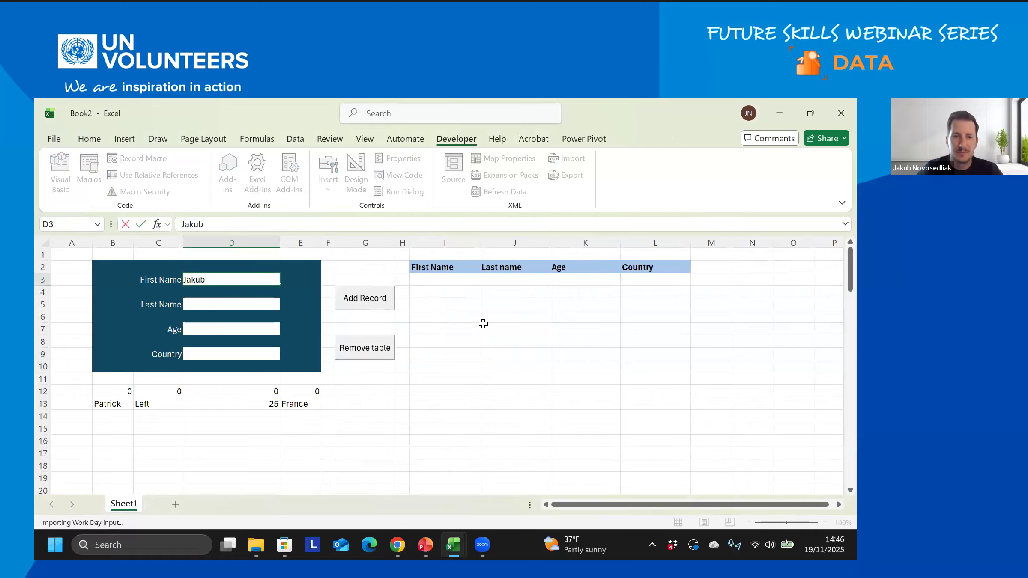
- Enter a first and last name, age 38 and country Slovakia, then add the record
click(244, 305)
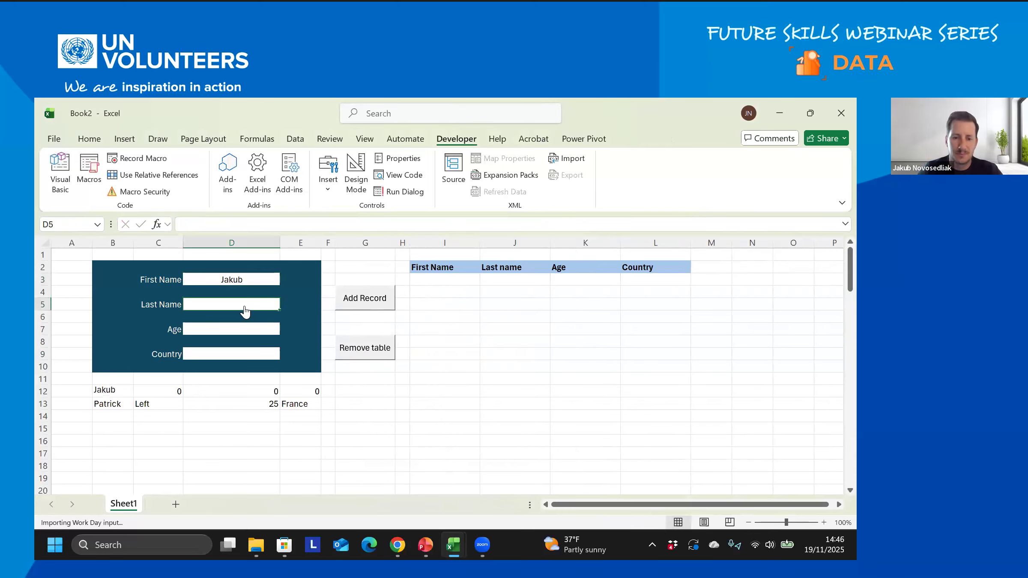
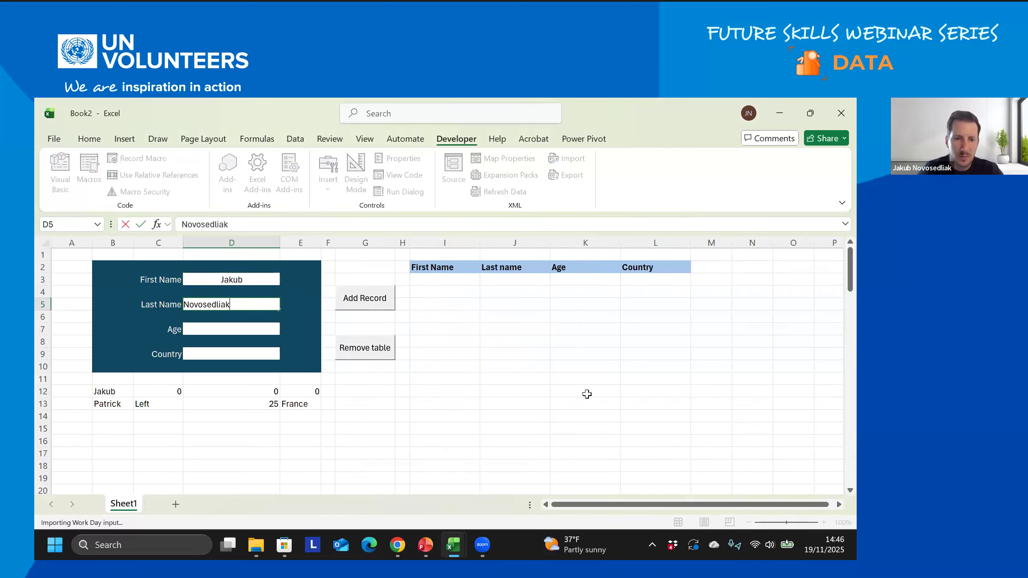
key(Return)
text(38)
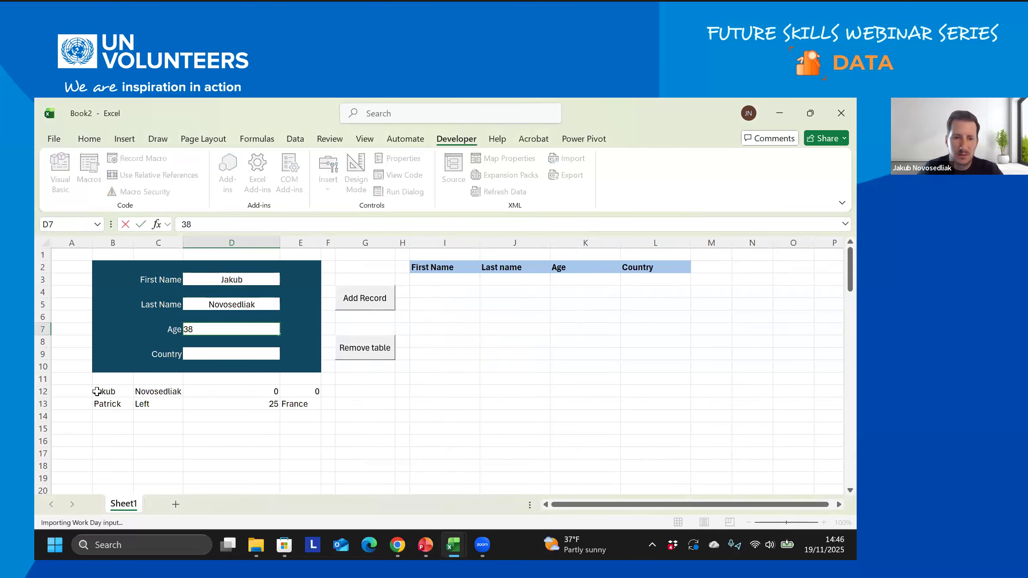
key(Return)
text(Slovakia)
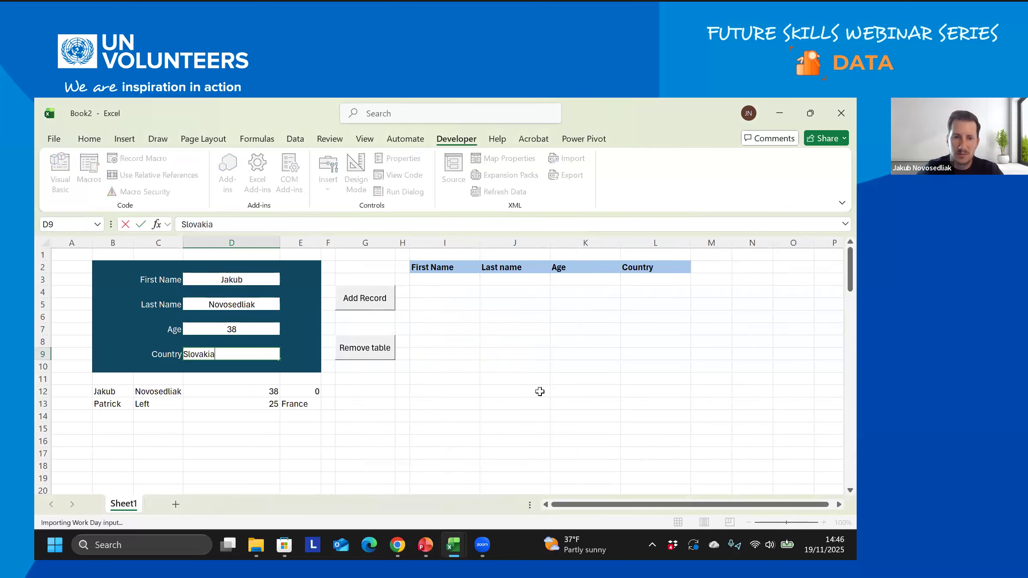
key(Return)
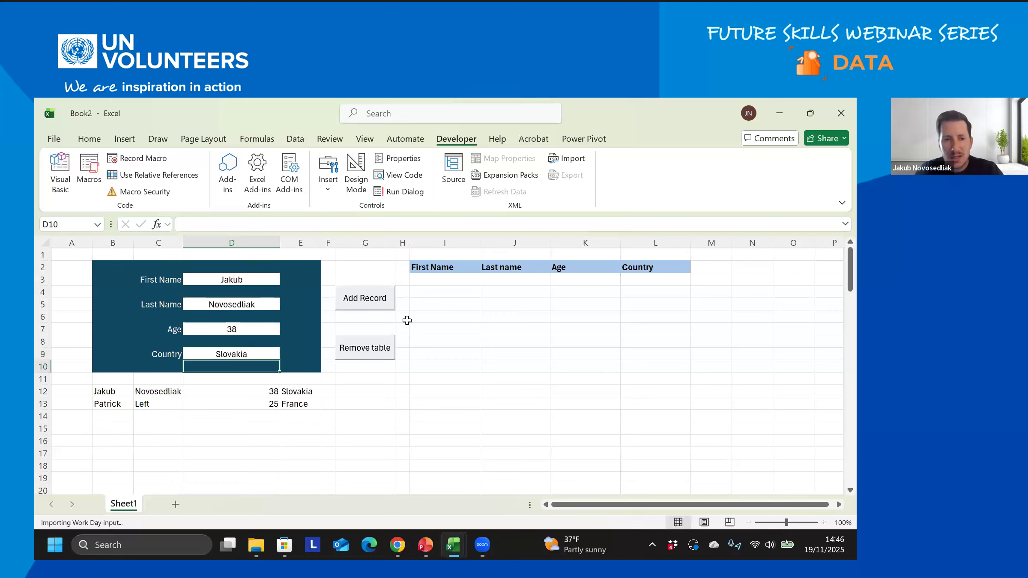
click(374, 303)
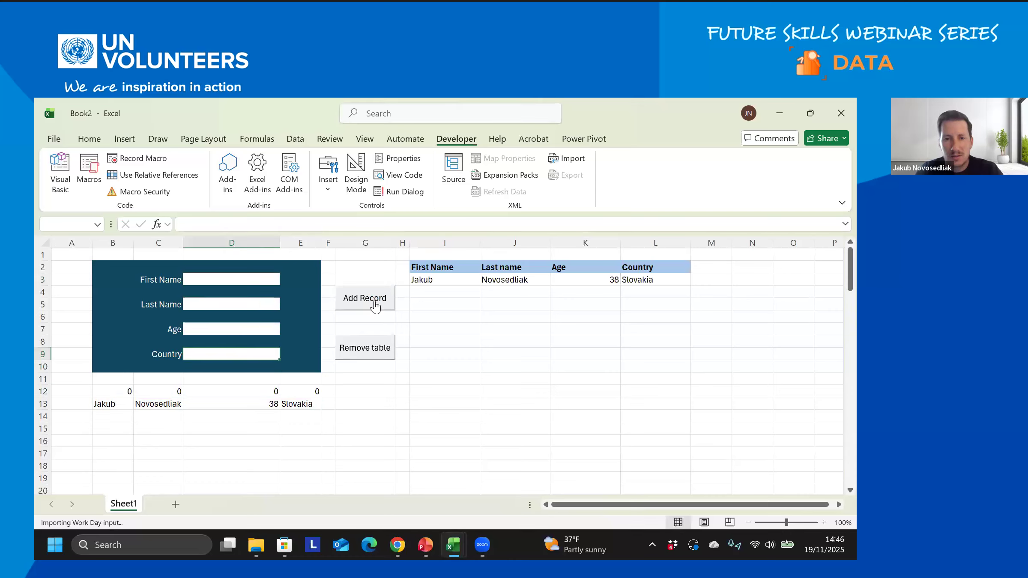
- Enter a first and last name, age 39 and country UK, and add the record to the table
click(375, 305)
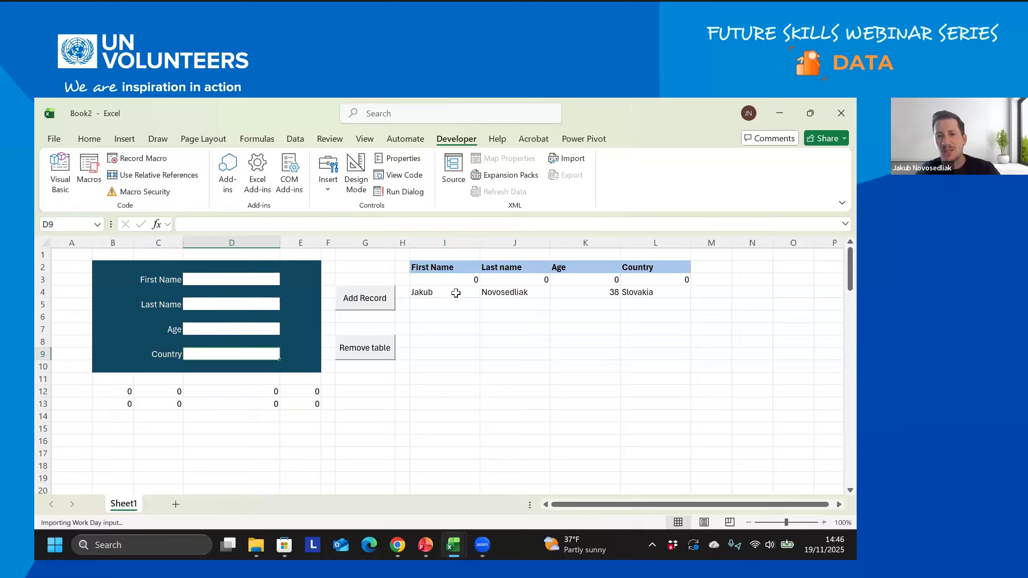
click(238, 279)
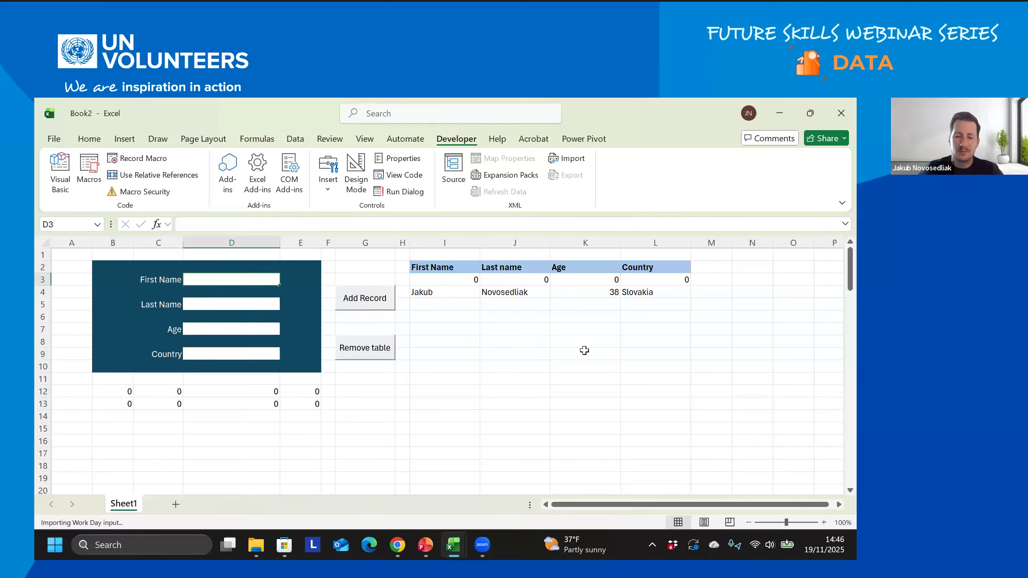
text(John)
key(Tab)
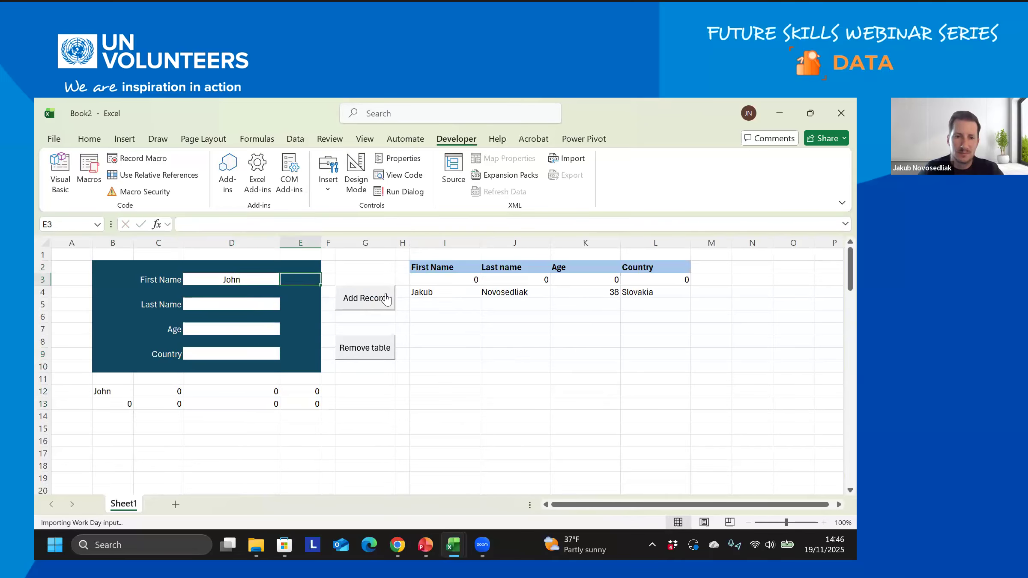
click(257, 307)
text(Right)
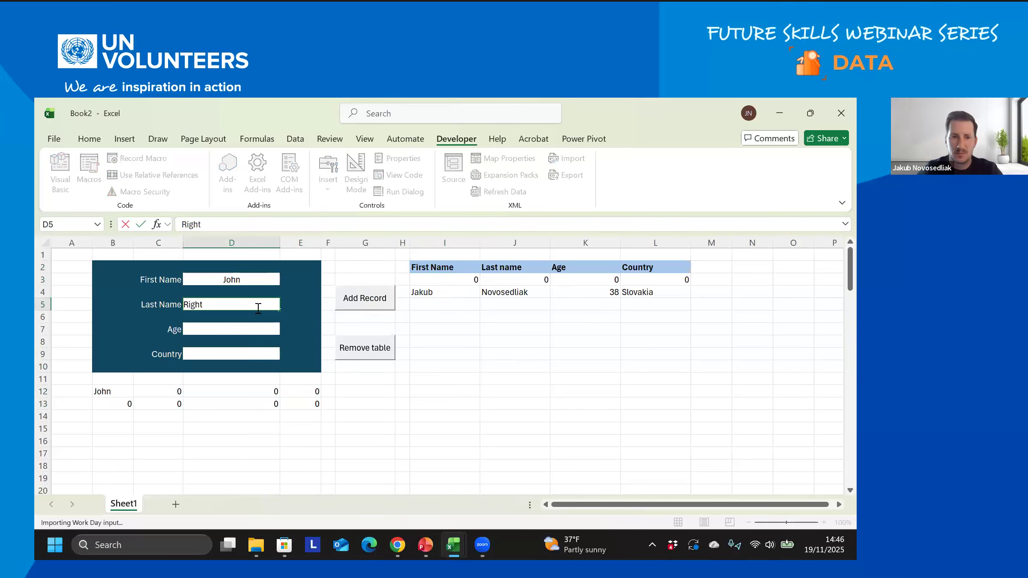
click(234, 329)
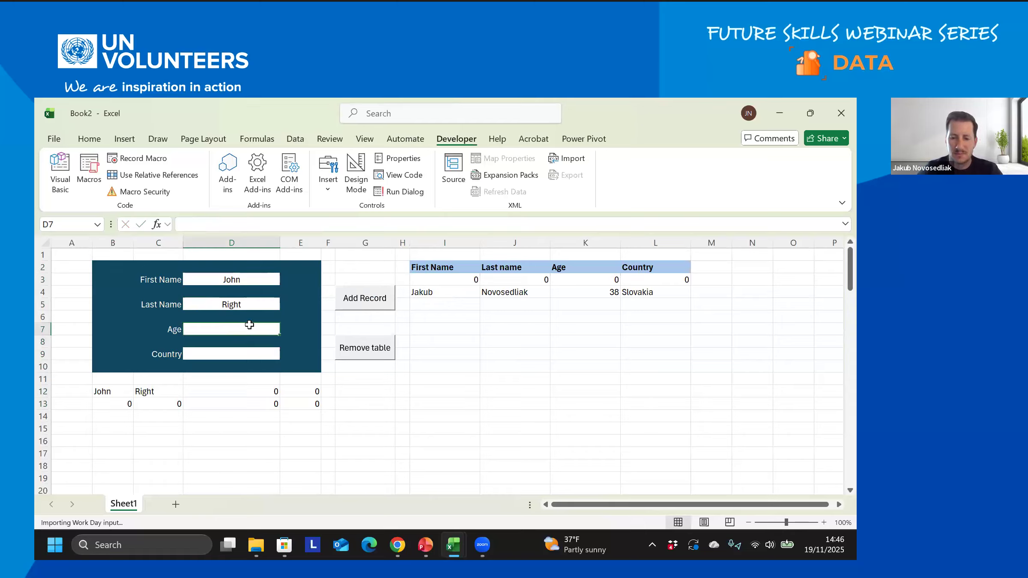
text(39)
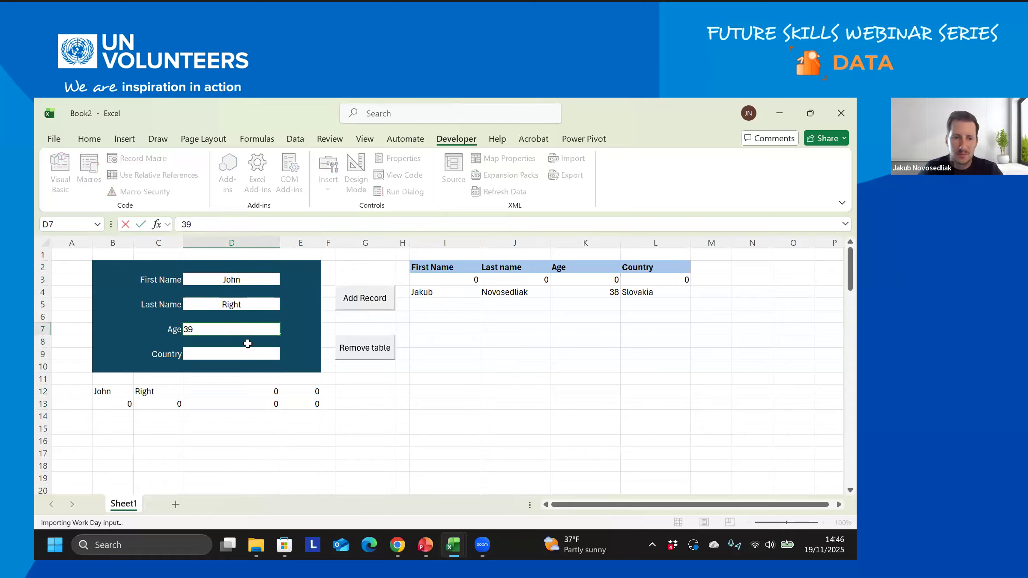
click(250, 350)
text(UK)
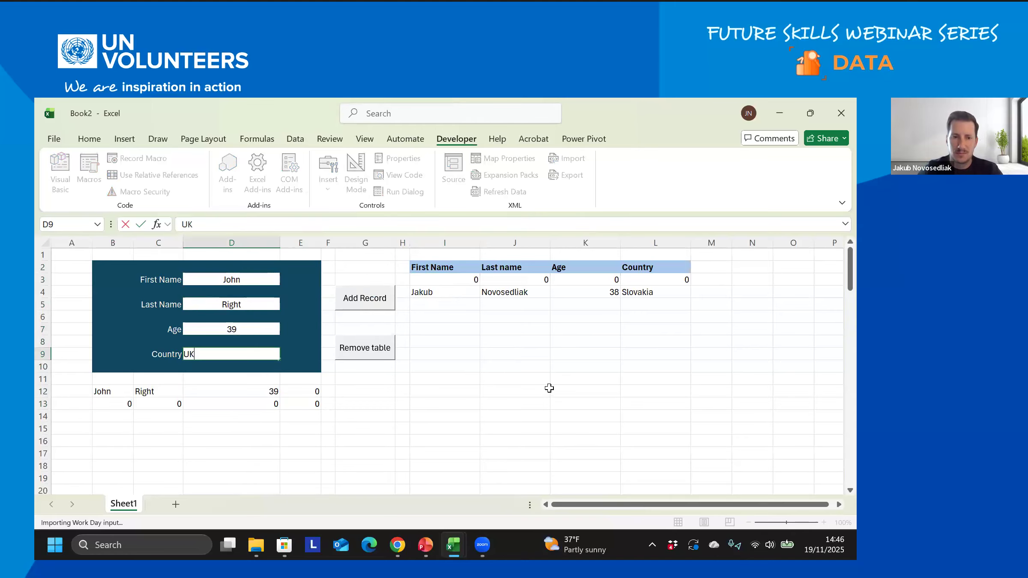
key(Return)
click(364, 298)
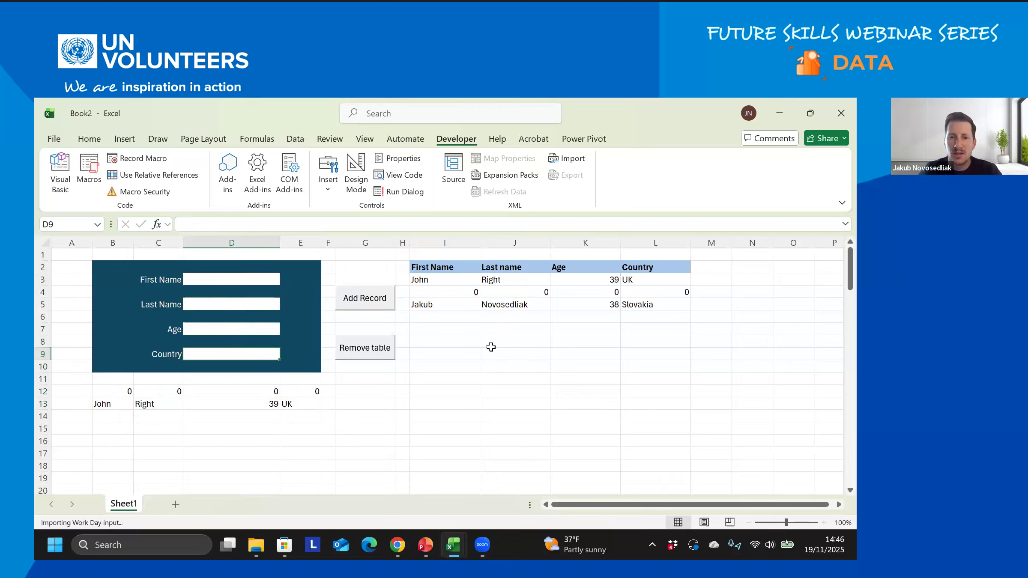
- Empty the table with the Remove table button, then switch to the registration dashboard workbook
click(363, 347)
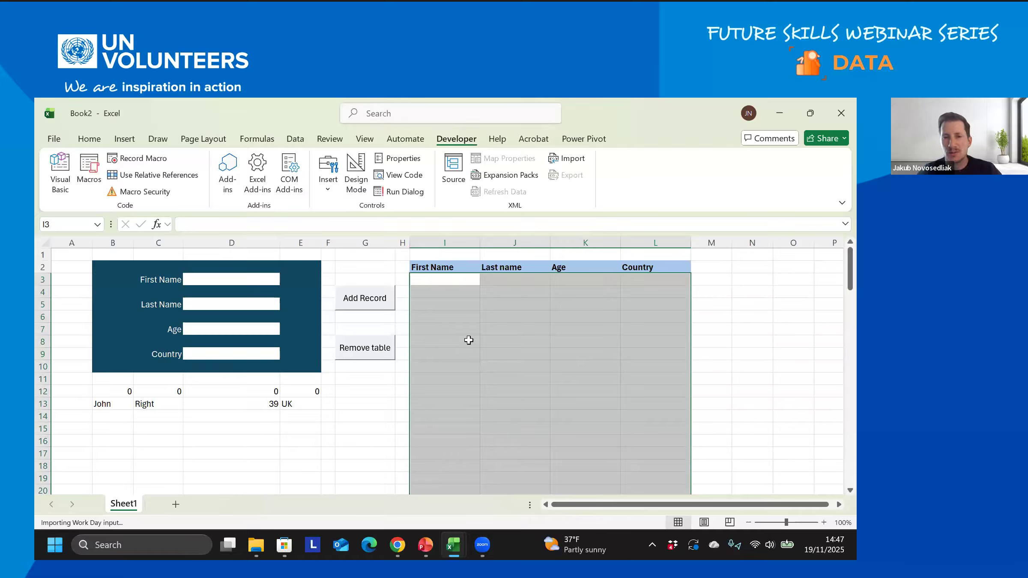
click(441, 282)
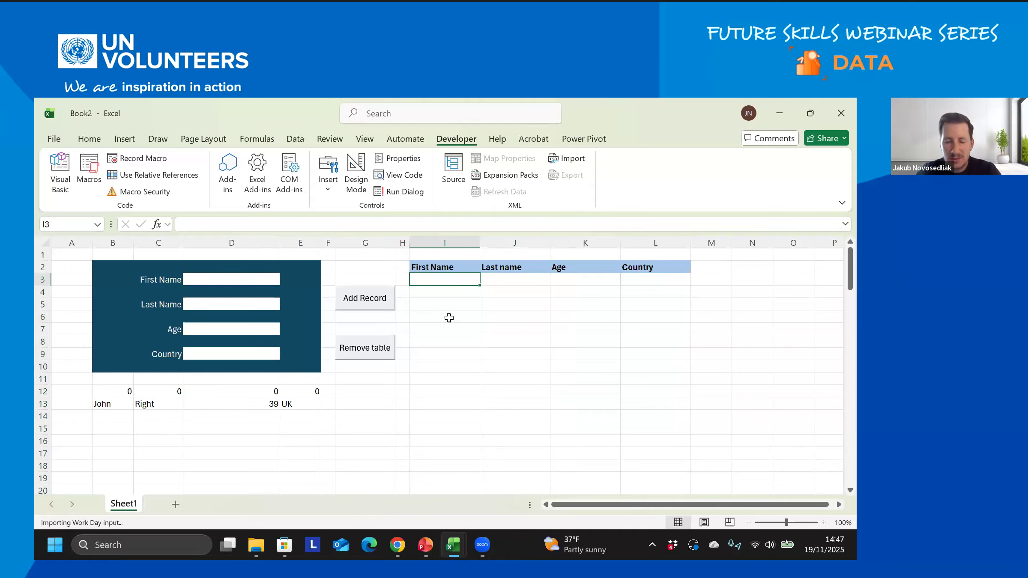
mouse_move(453, 544)
click(361, 495)
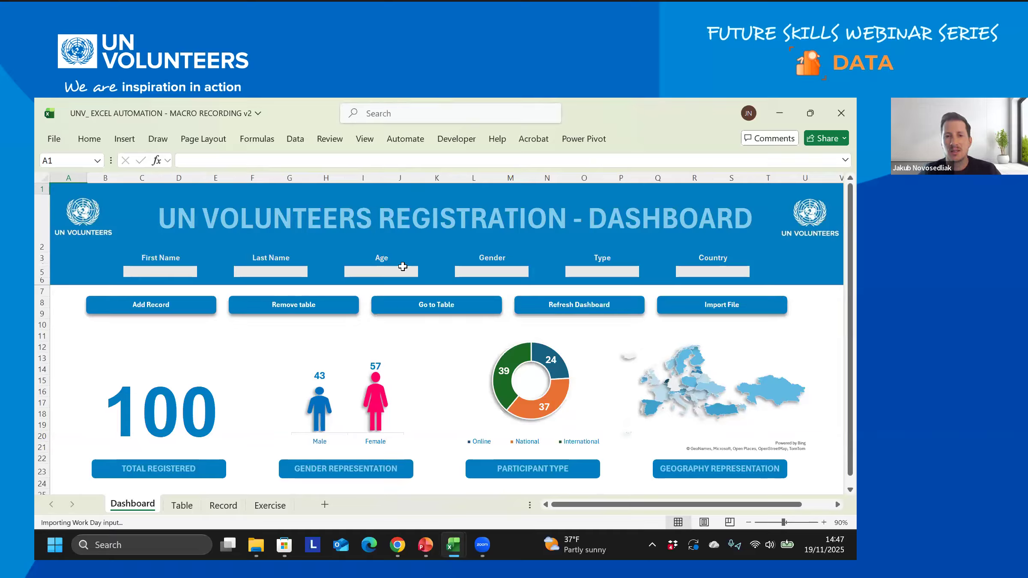
- On the dashboard, test the Age field with text input and cancel the rejected entry
click(391, 273)
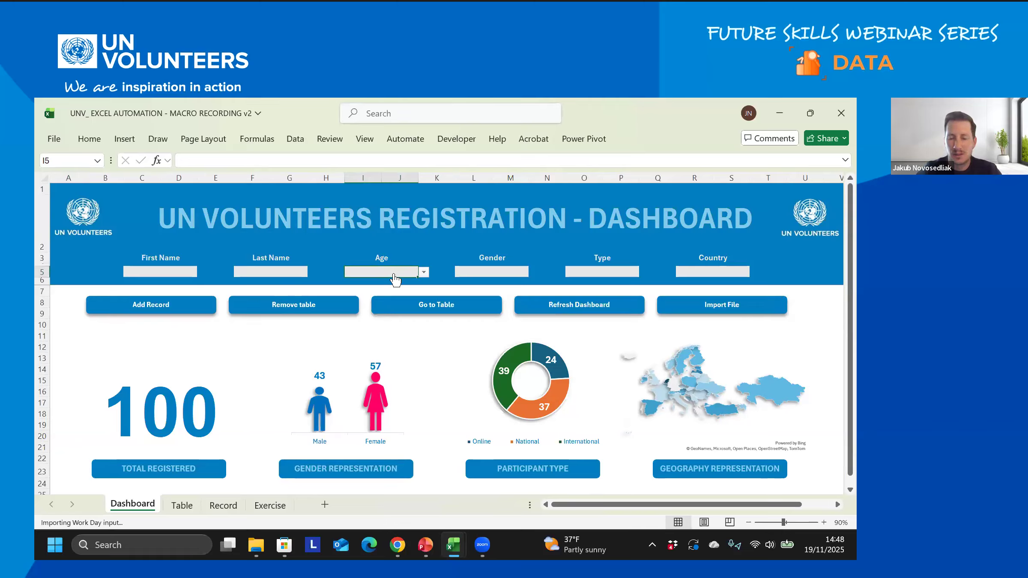
text(jakub)
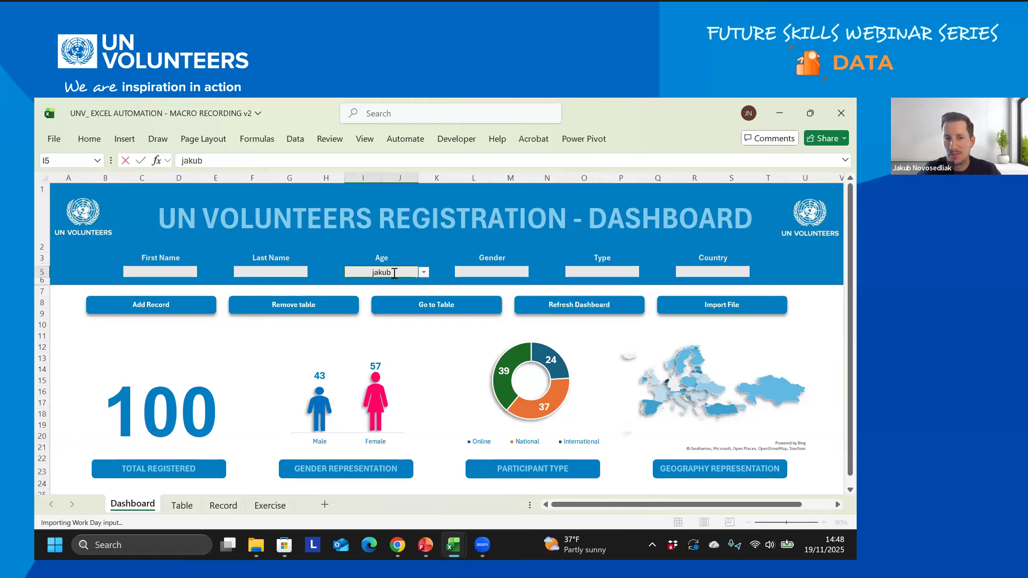
key(Return)
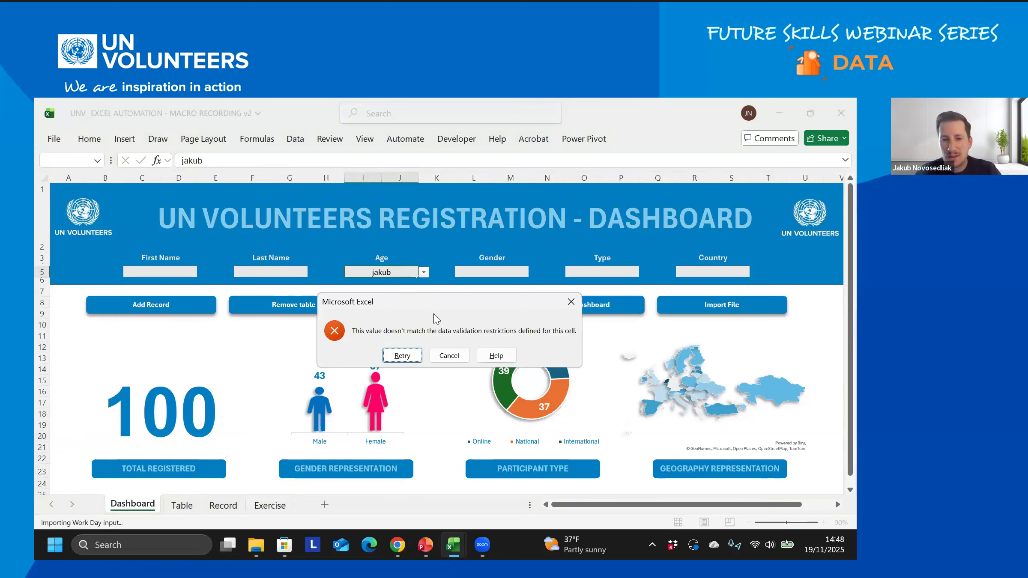
click(456, 355)
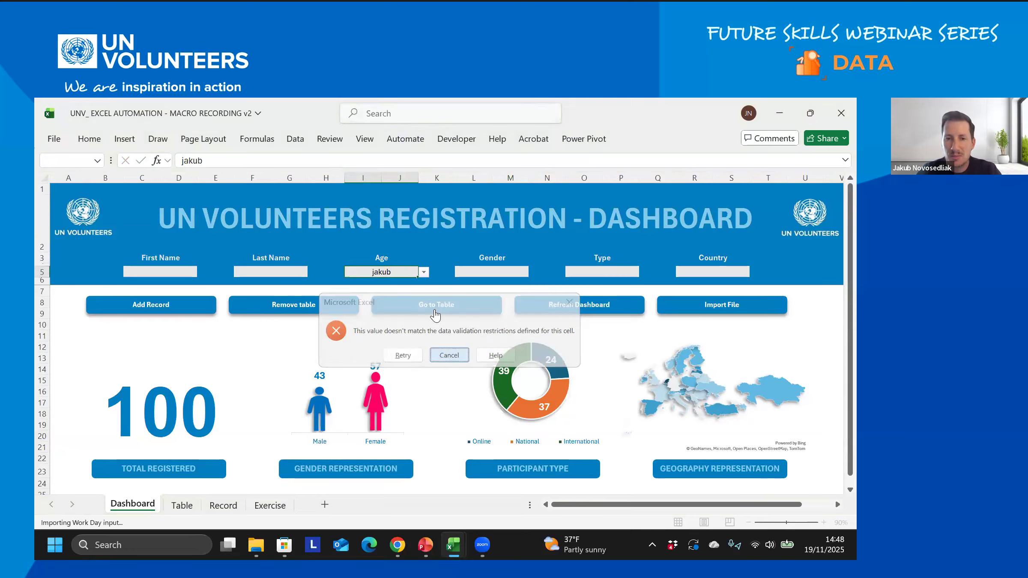
- Browse the Age dropdown's allowed values, then return to the Book2 workbook
click(423, 272)
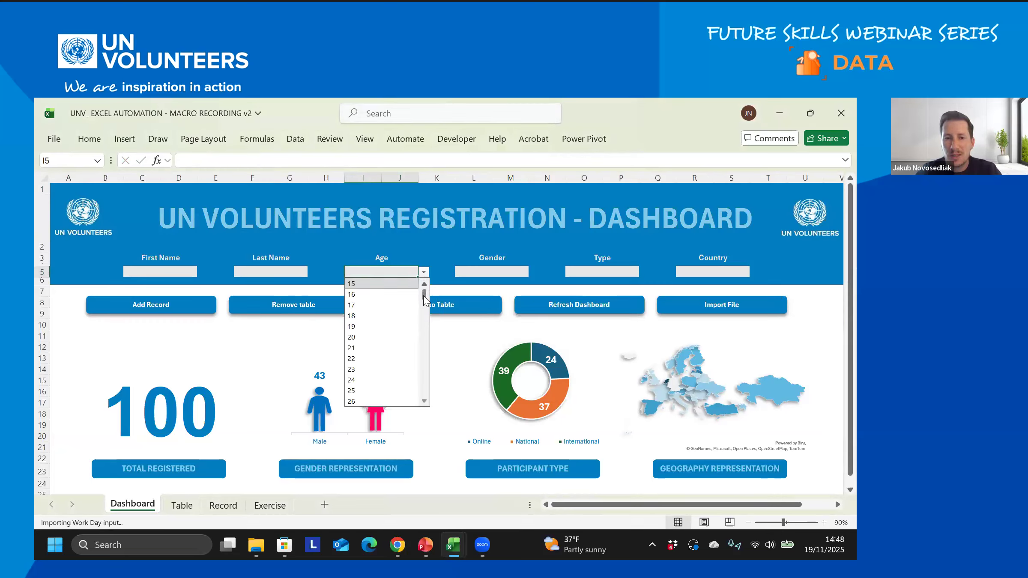
scroll(426, 293, down, 20)
scroll(425, 294, up, 20)
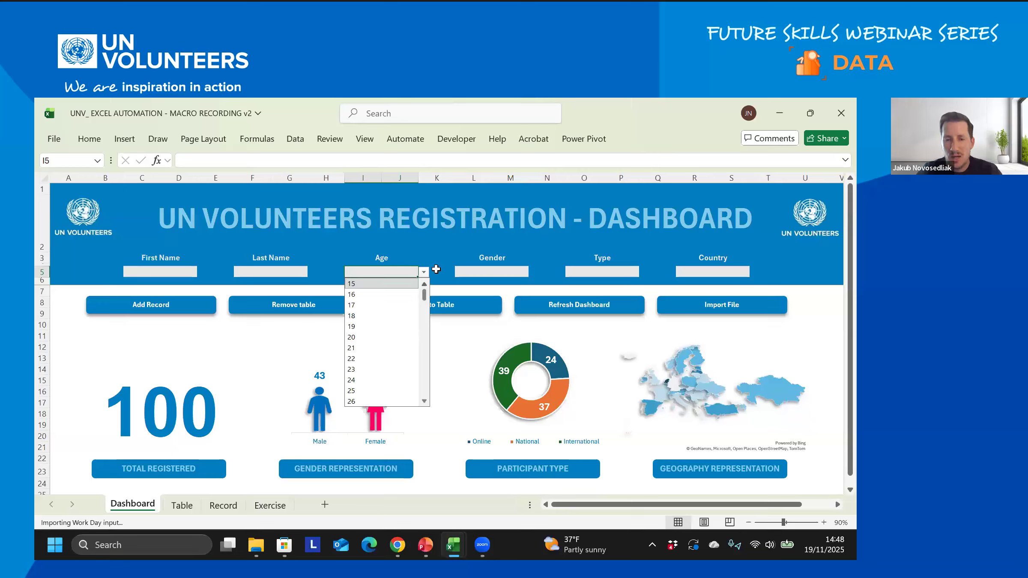
key(Escape)
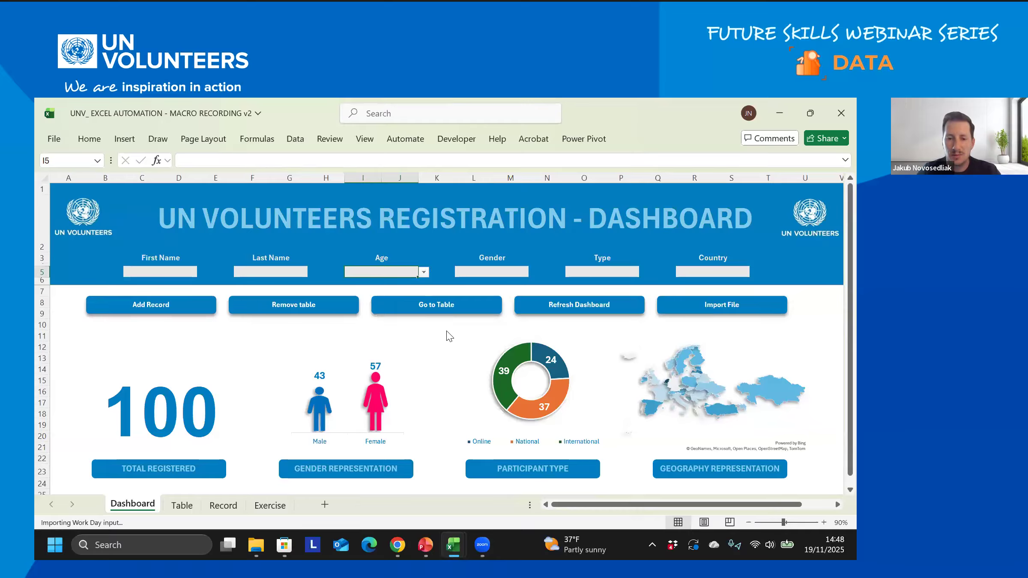
click(514, 496)
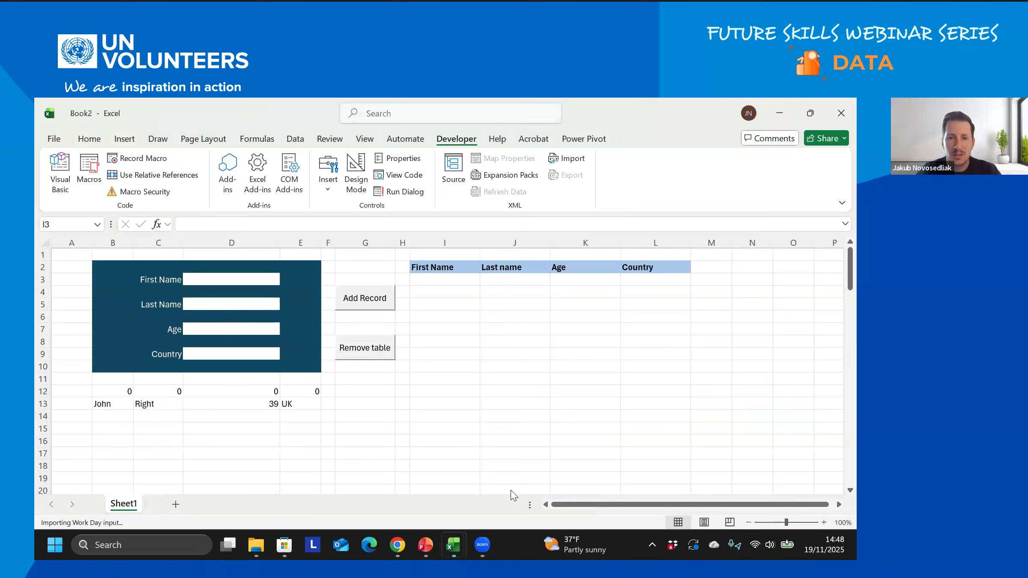
- Enter the person's first and last name into the form, correcting typos
click(218, 277)
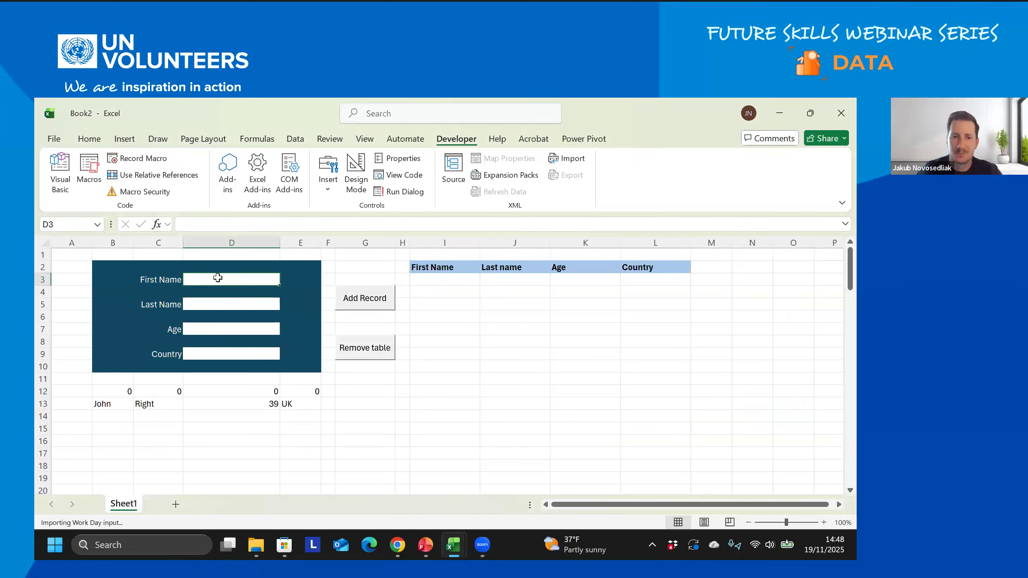
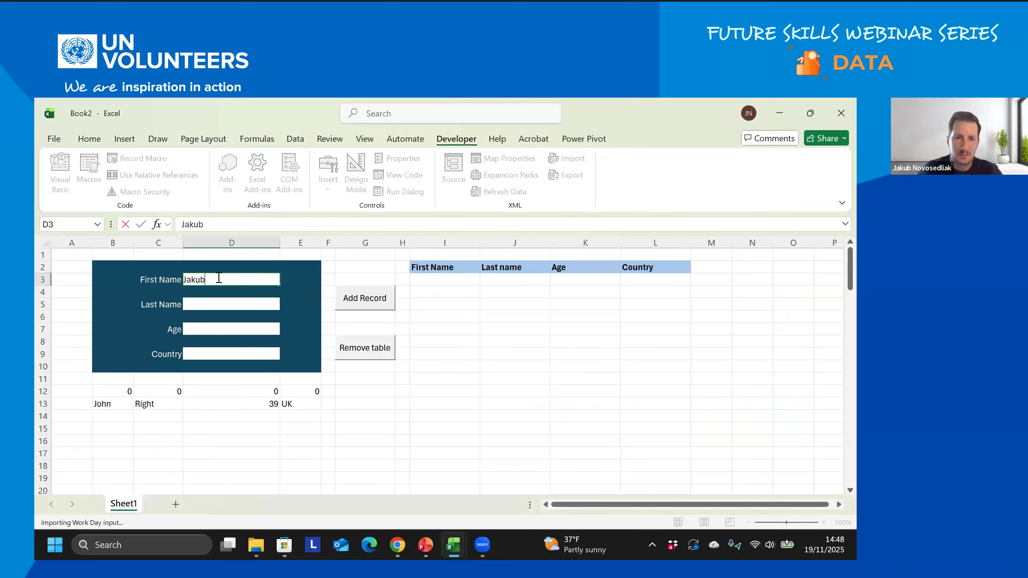
click(274, 305)
click(257, 280)
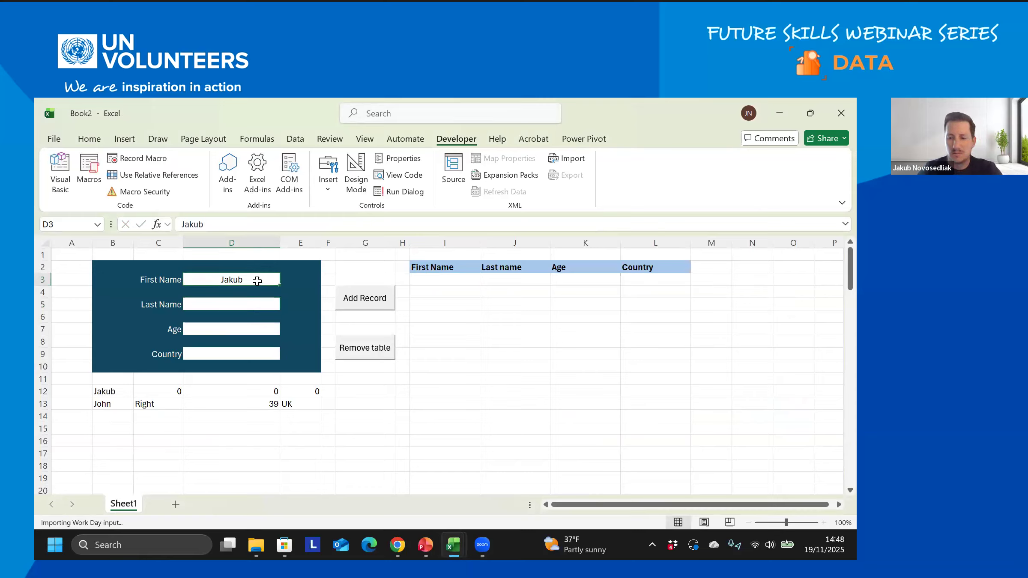
click(246, 304)
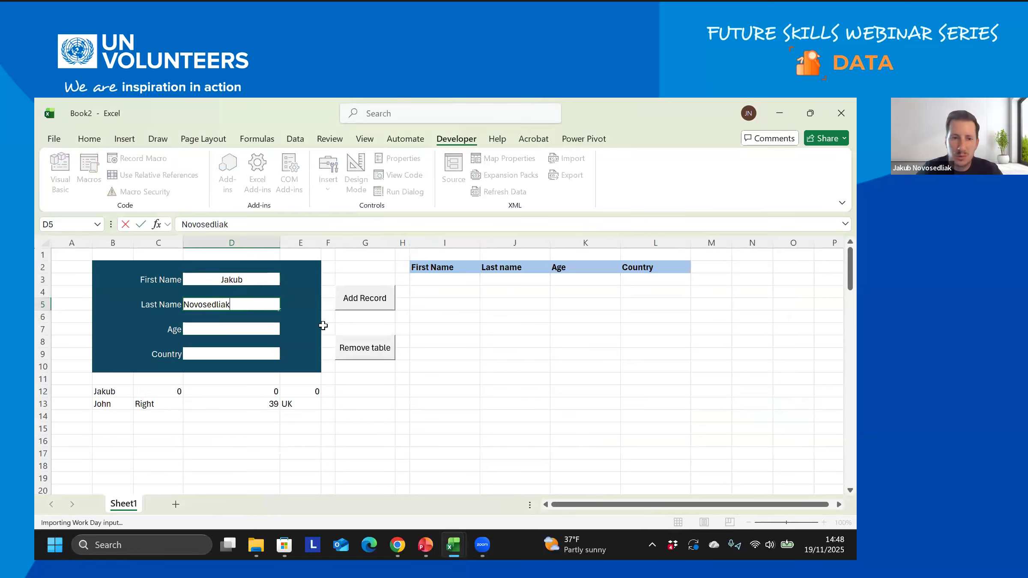
key(Return)
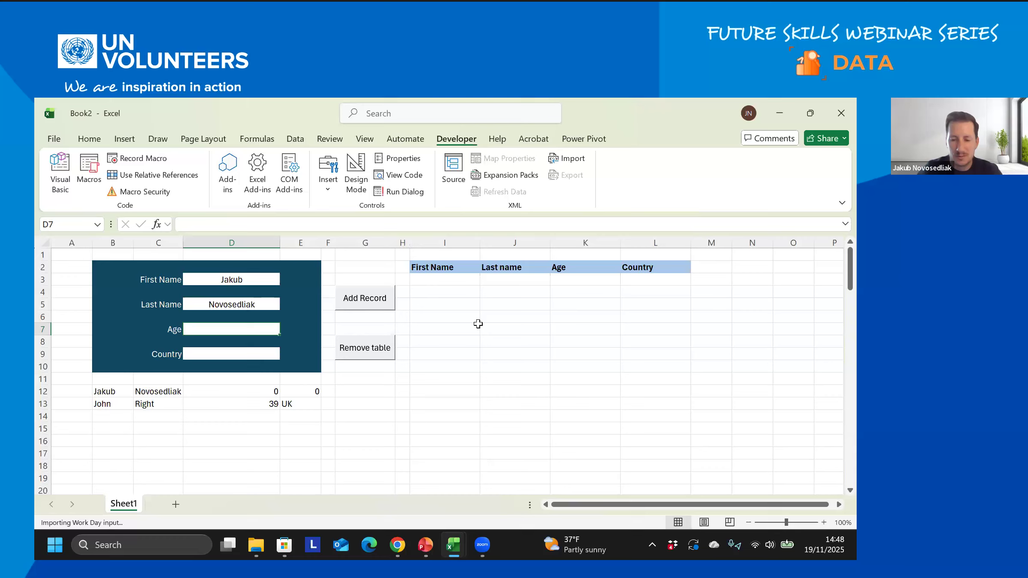
- Enter age PO and country UK, add the record, and check the new row
text(PO)
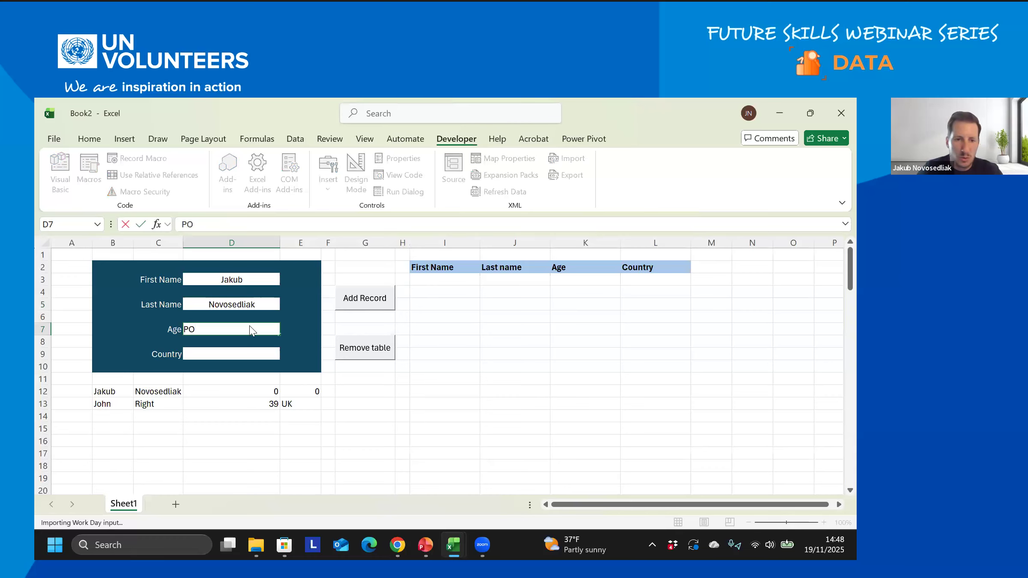
key(Return)
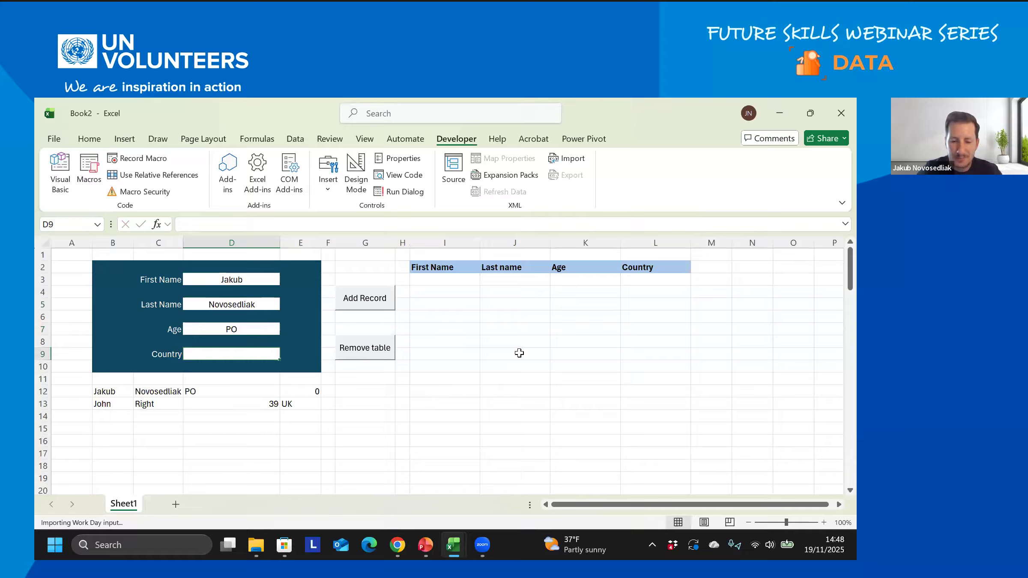
text(UK)
key(Return)
click(369, 305)
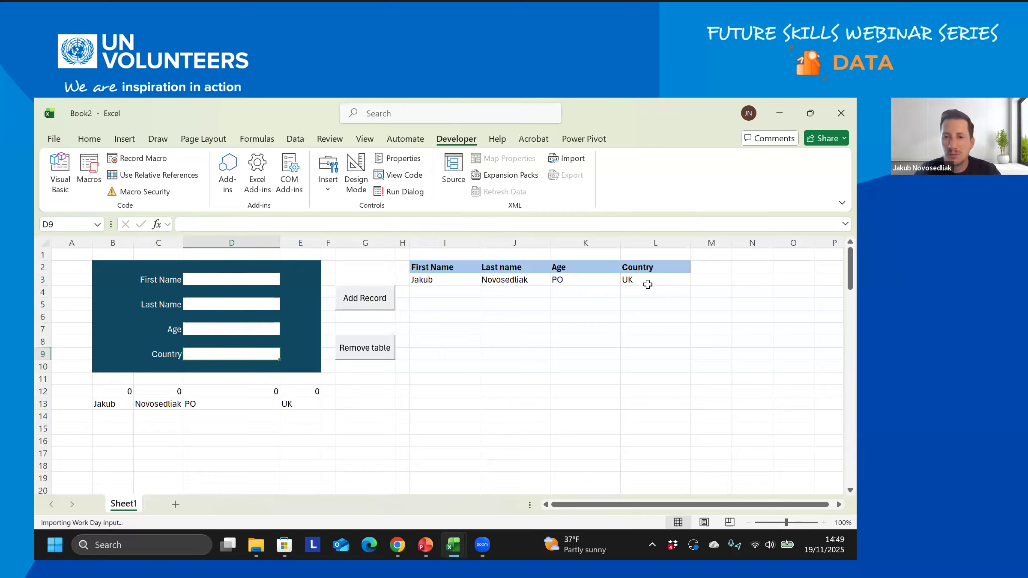
click(648, 281)
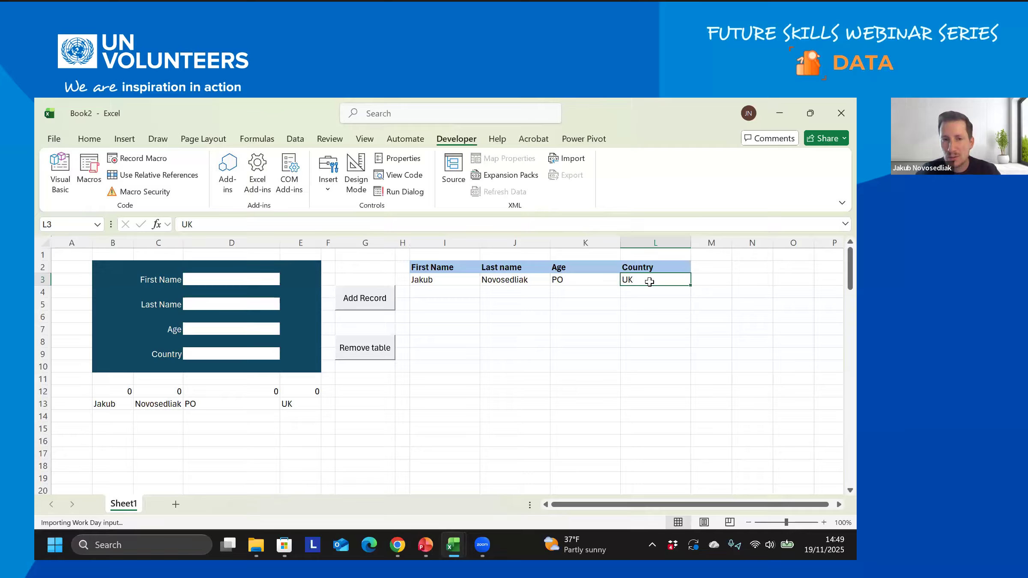
- Select the form's Age input cell D7 and bring up the Data tab tools
click(639, 304)
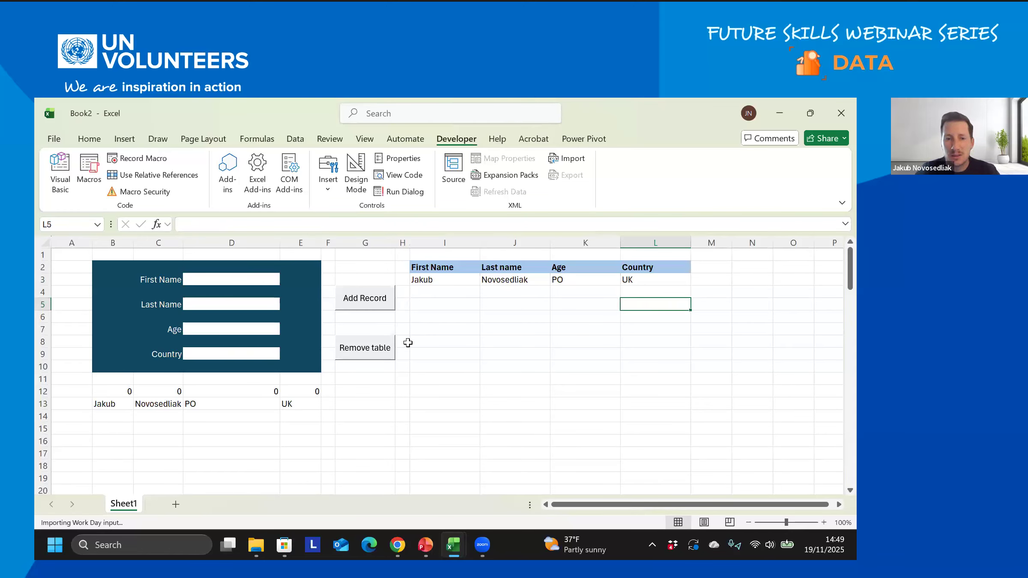
click(245, 330)
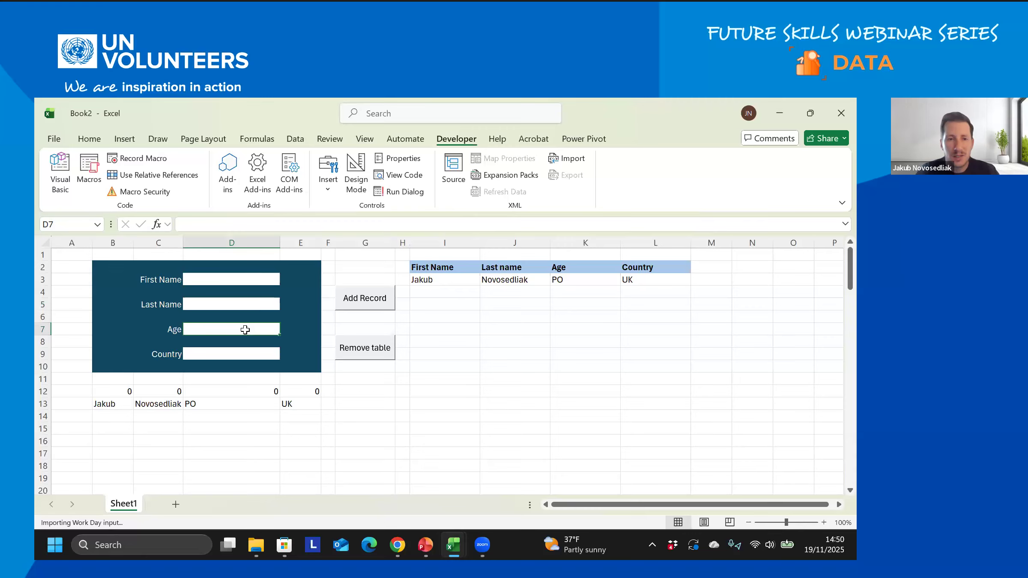
click(293, 141)
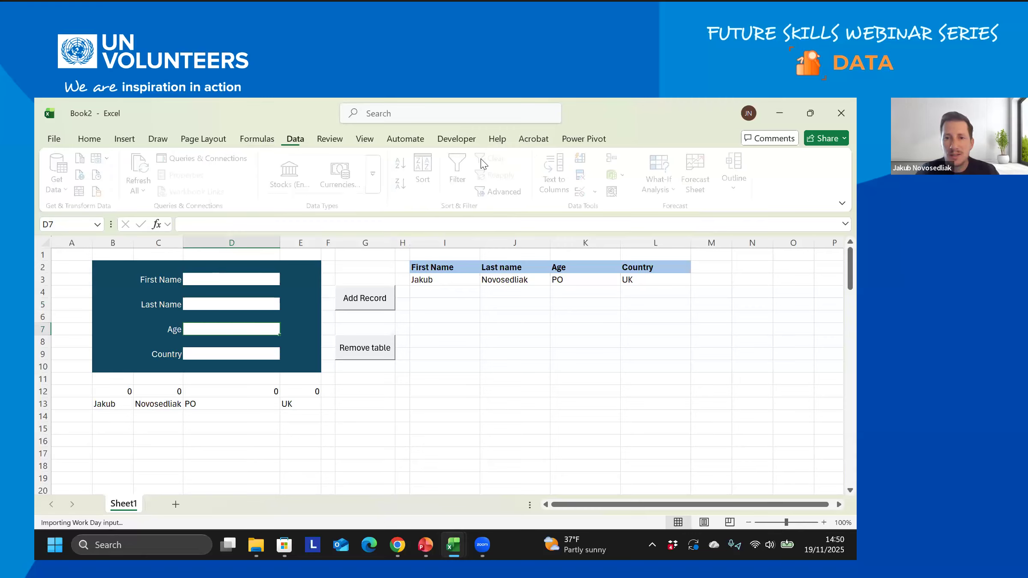
click(584, 192)
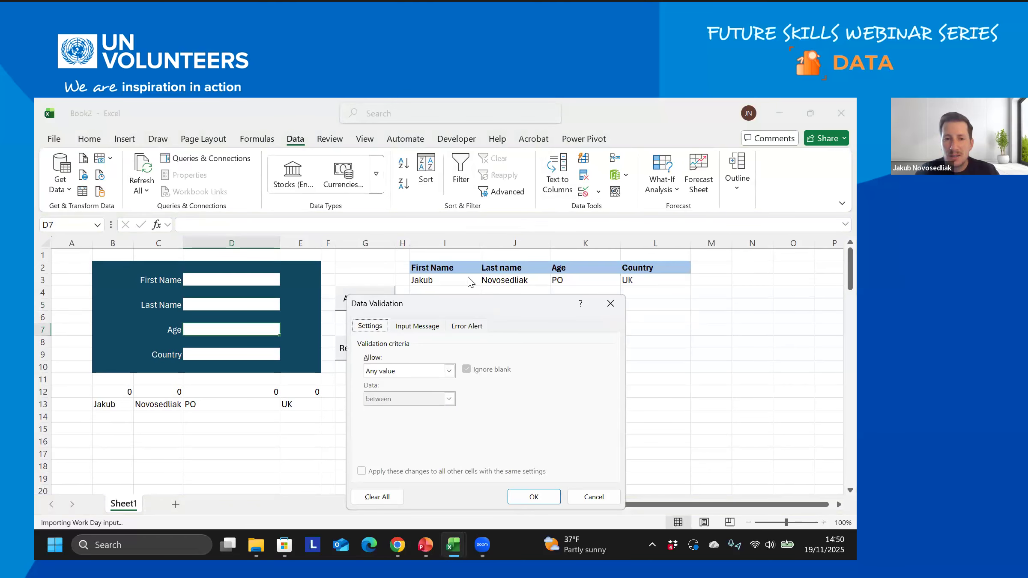
drag(484, 304, 501, 237)
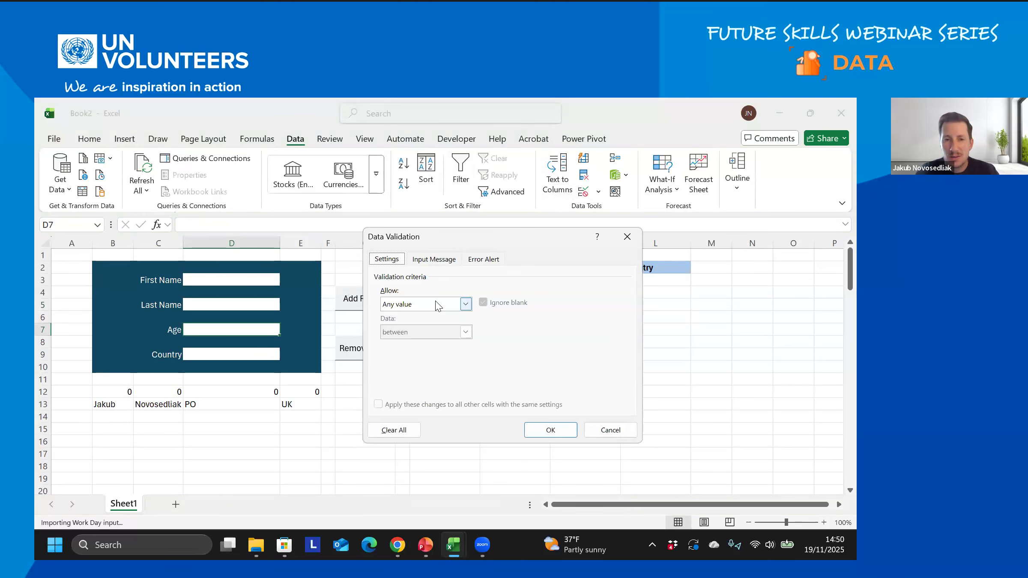
click(436, 305)
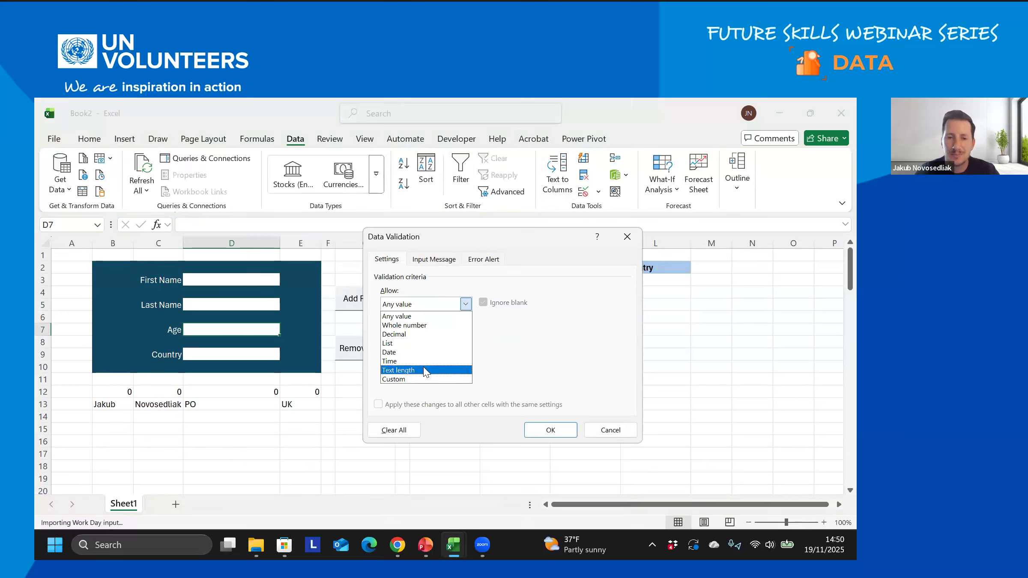
click(412, 347)
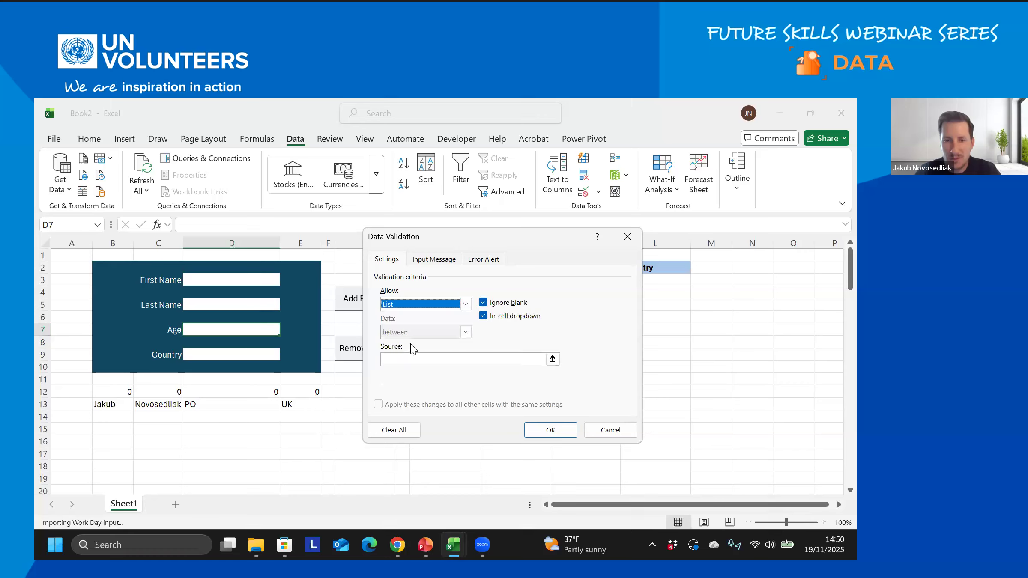
click(458, 355)
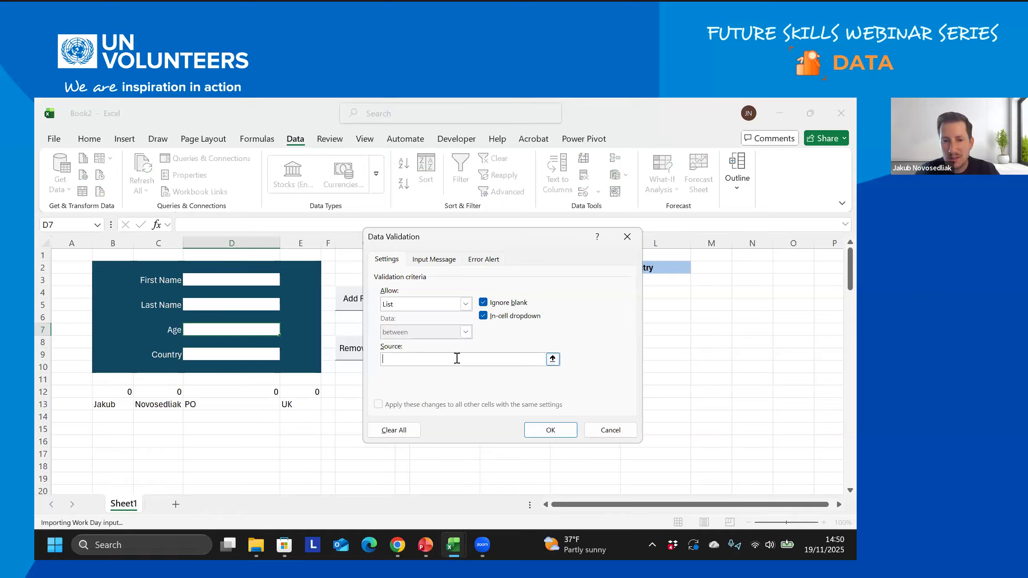
click(609, 430)
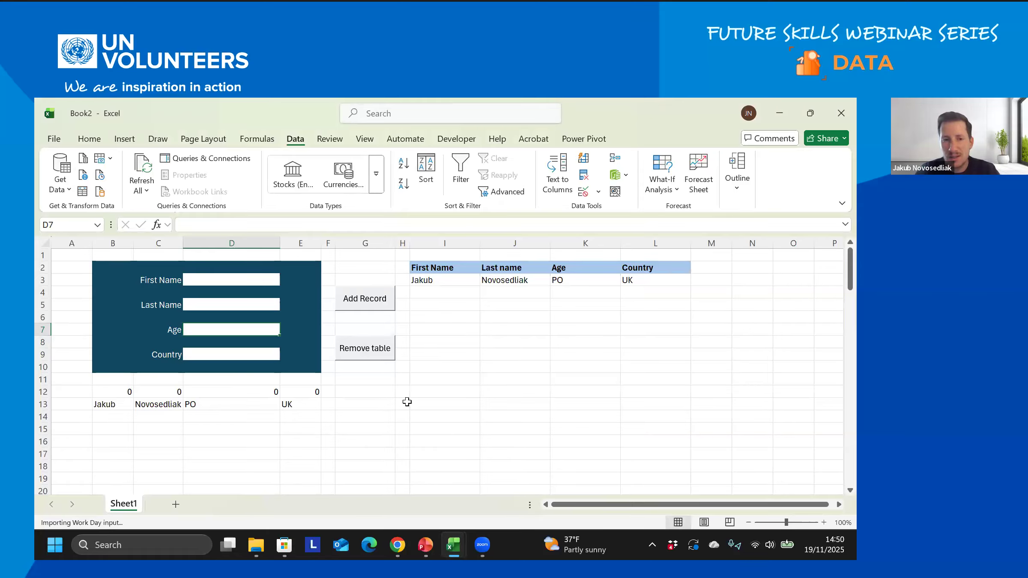
- Add a new Sheet2 and enter the header 'Age' in A1
click(176, 504)
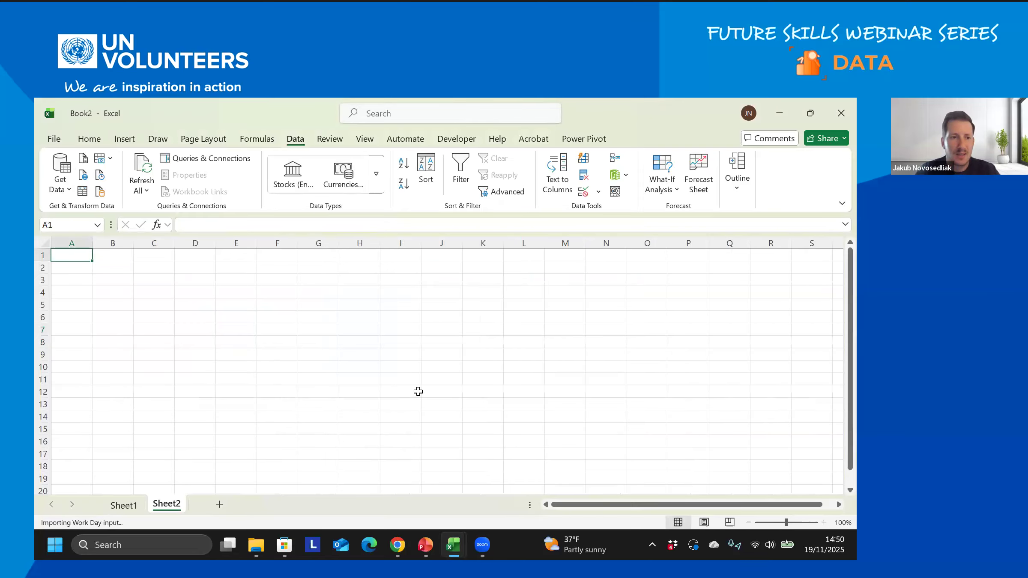
text(Age)
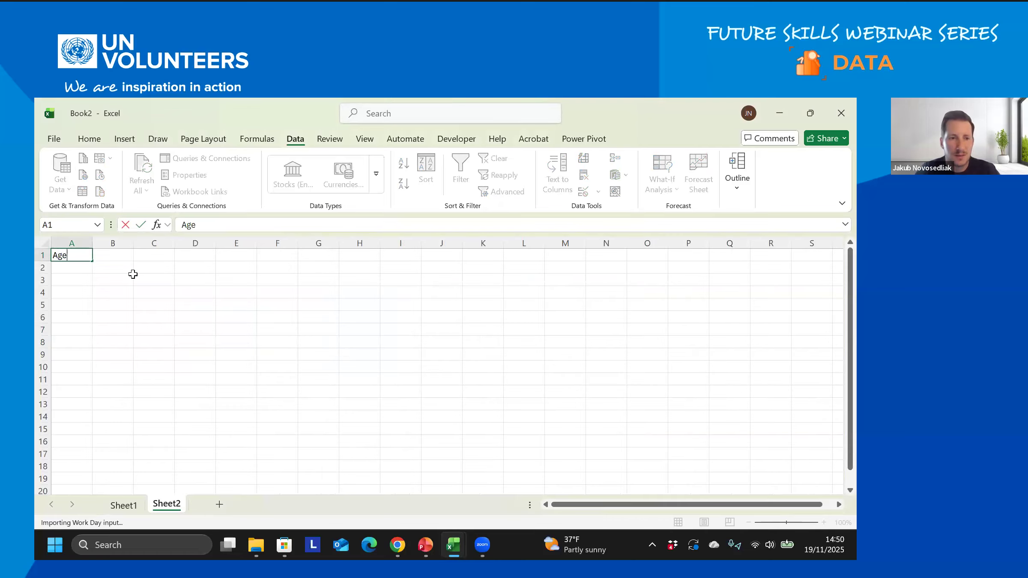
key(Return)
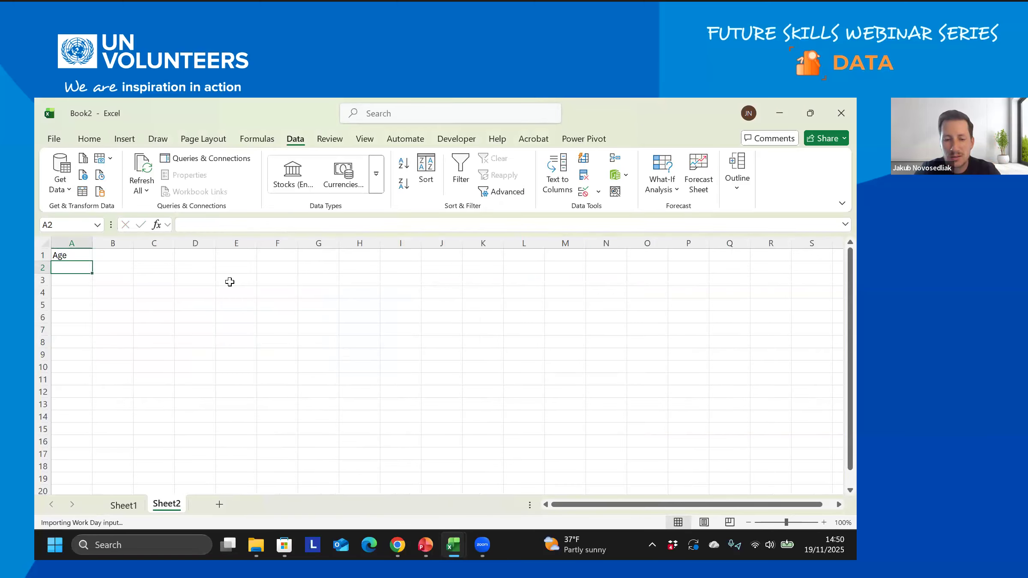
- Enter 20, 21, 22 below the header and extend the series to 29, then return to Sheet1
text(20)
key(Return)
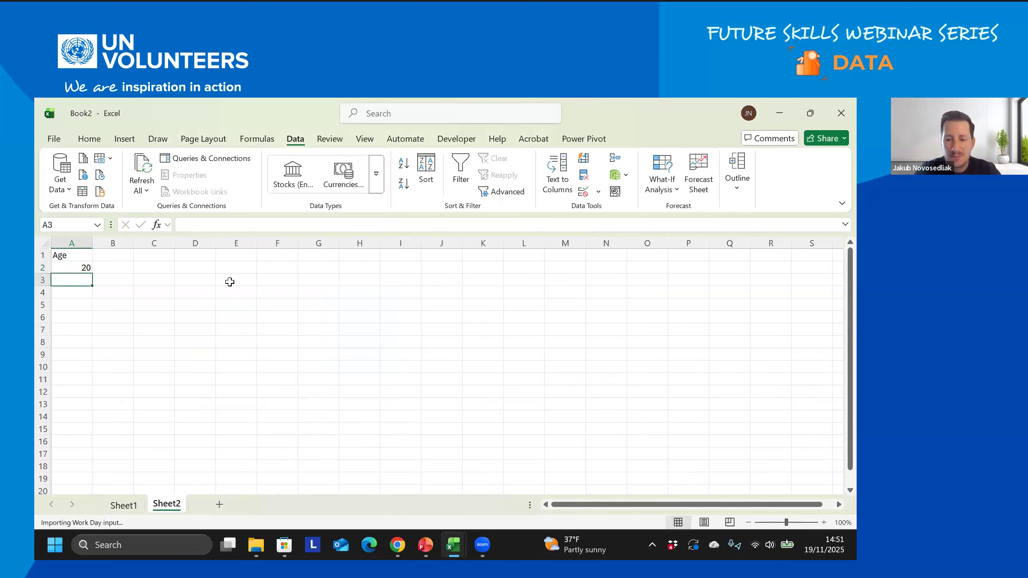
text(21)
key(Return)
text(22)
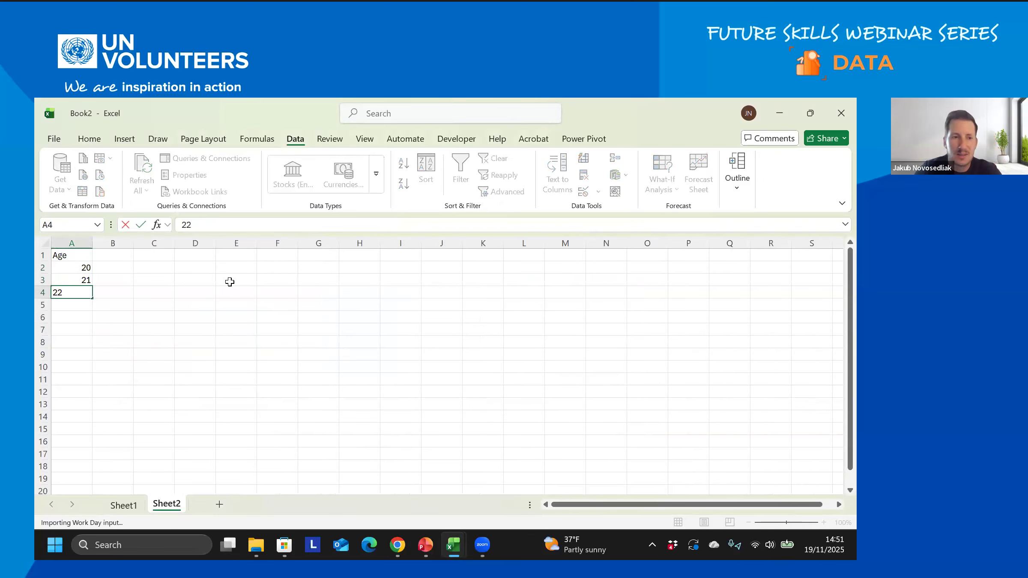
key(Return)
drag(83, 268, 92, 382)
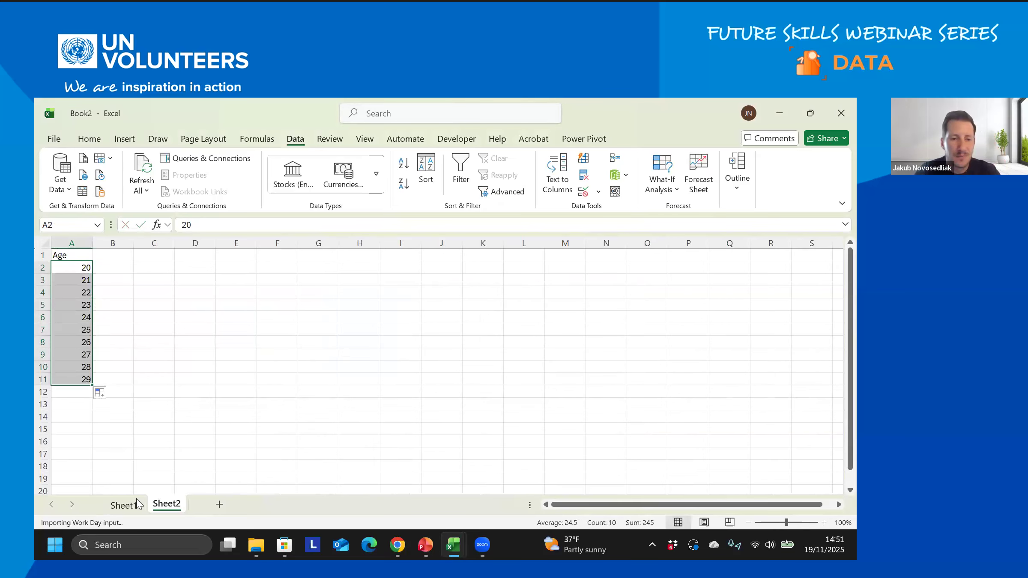
click(122, 506)
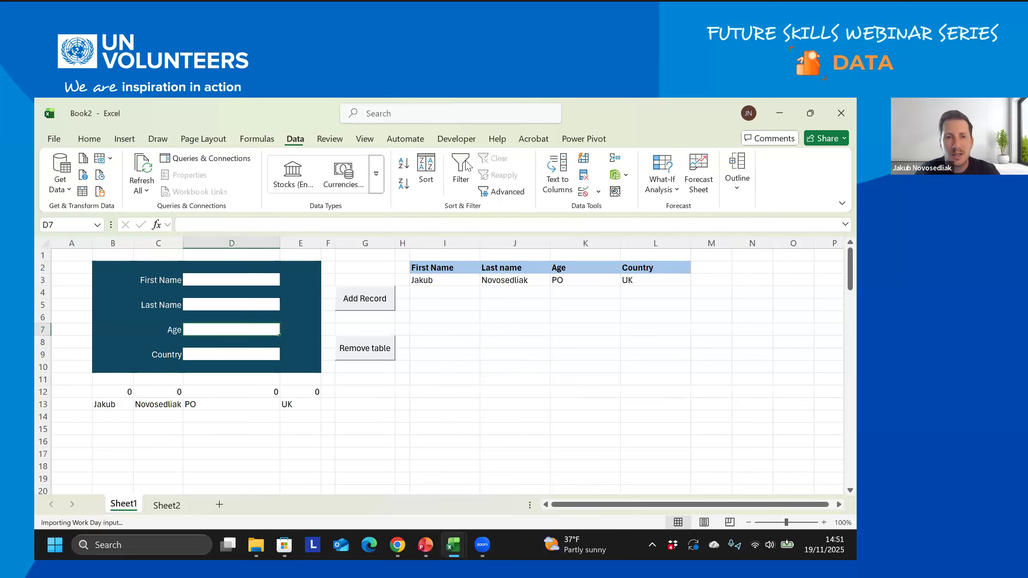
- Restrict the Age cell to a List validation sourced from Sheet2 A2:A11
click(585, 192)
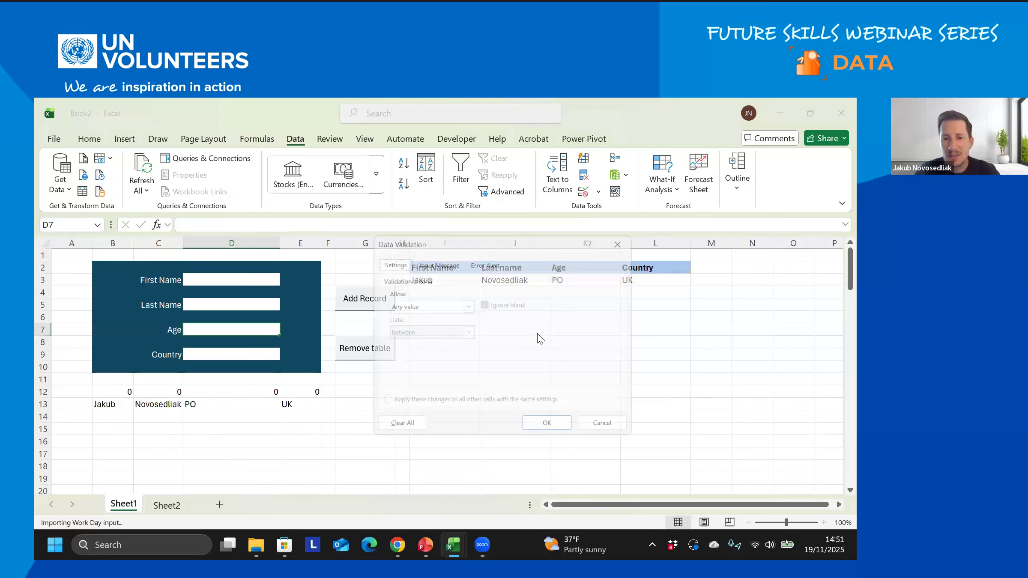
click(464, 304)
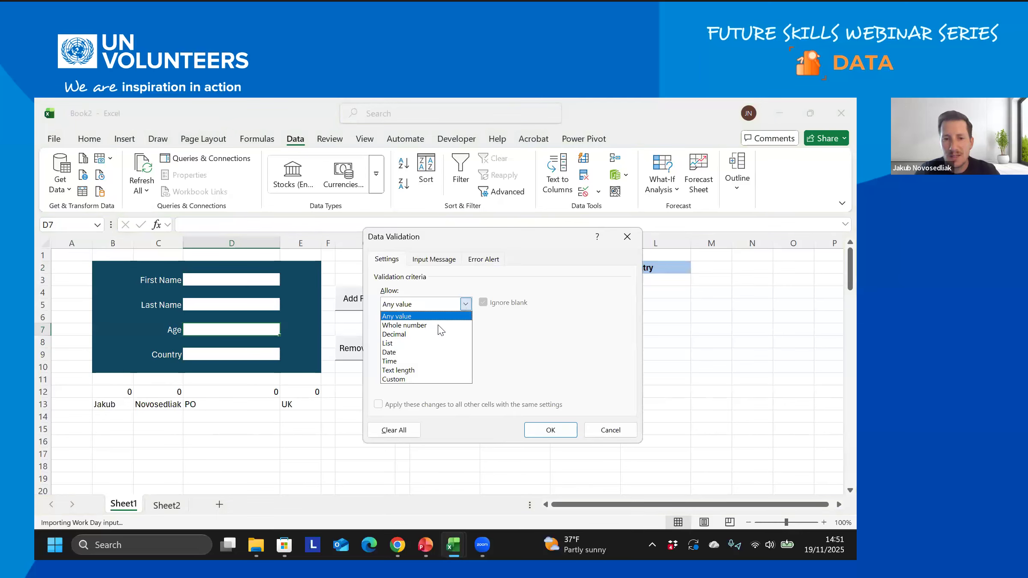
click(418, 345)
click(448, 360)
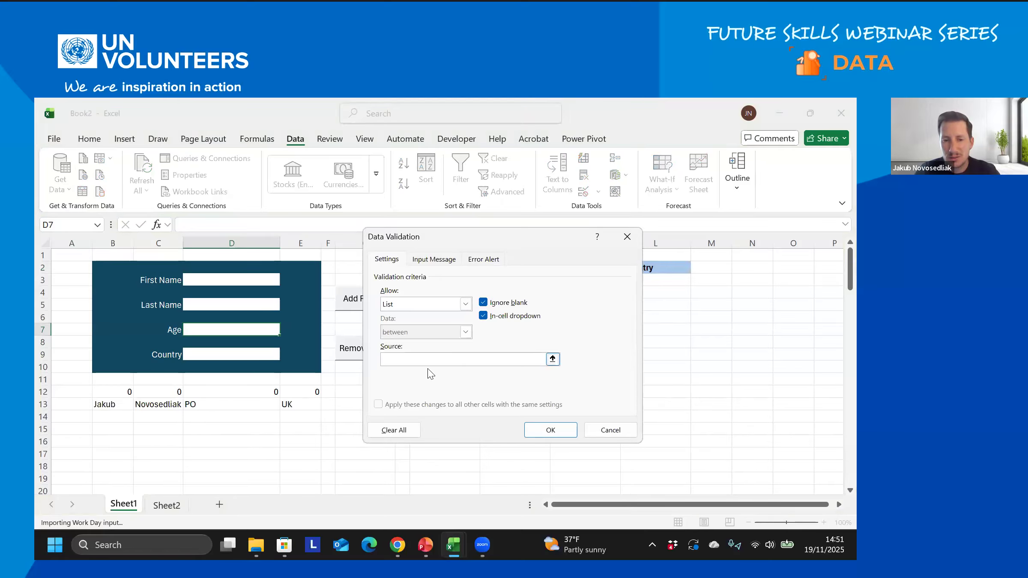
click(167, 505)
click(69, 269)
drag(69, 275, 77, 380)
click(558, 432)
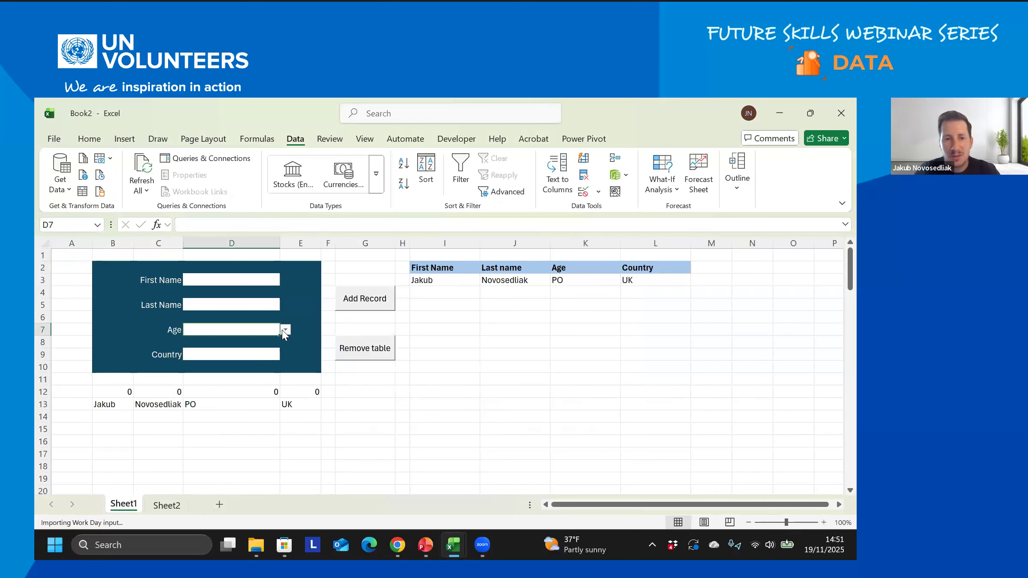
- Pick 24 from the Age dropdown, then enter 50 and cancel the rejection
click(284, 330)
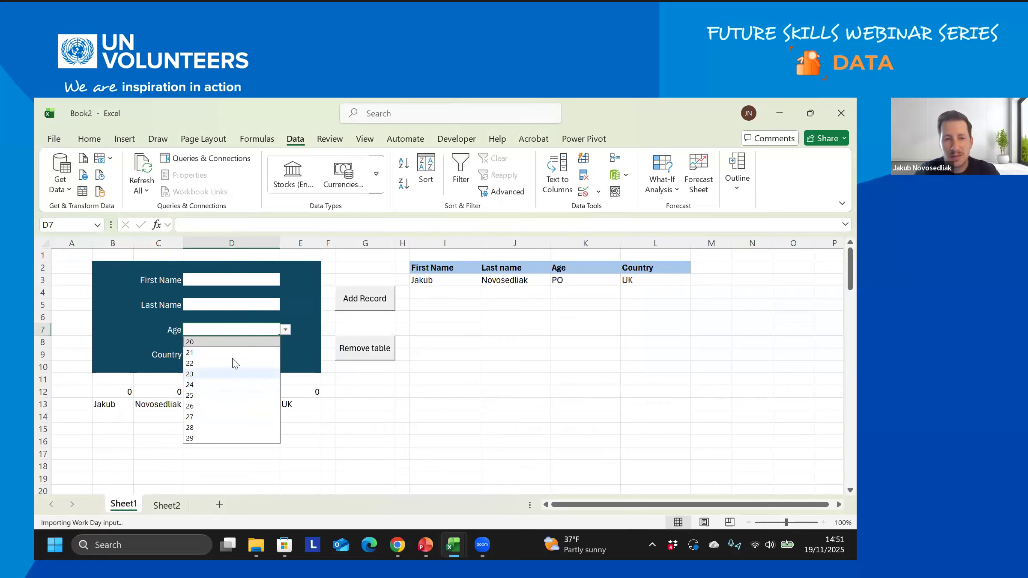
click(235, 385)
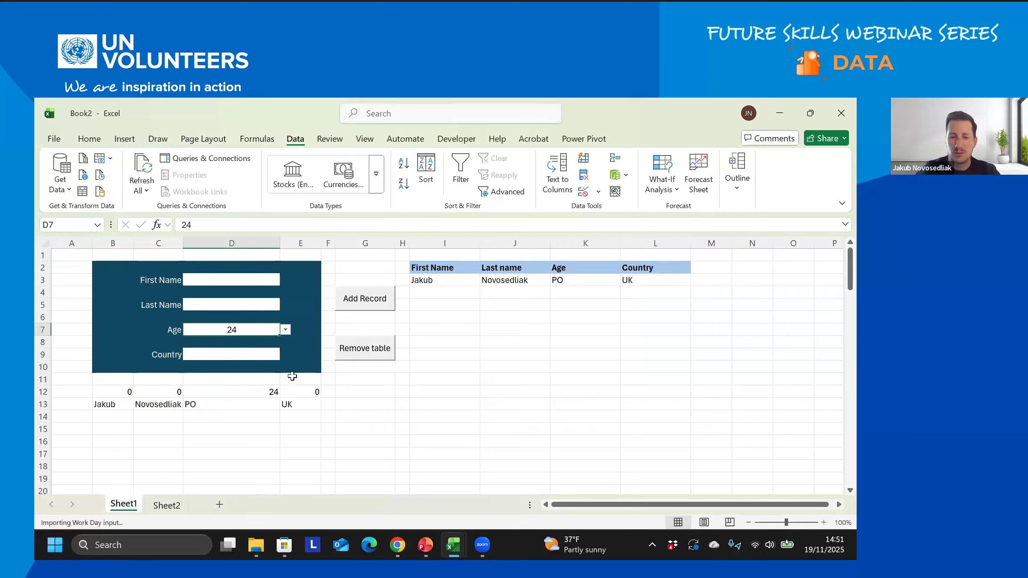
text(50)
key(Return)
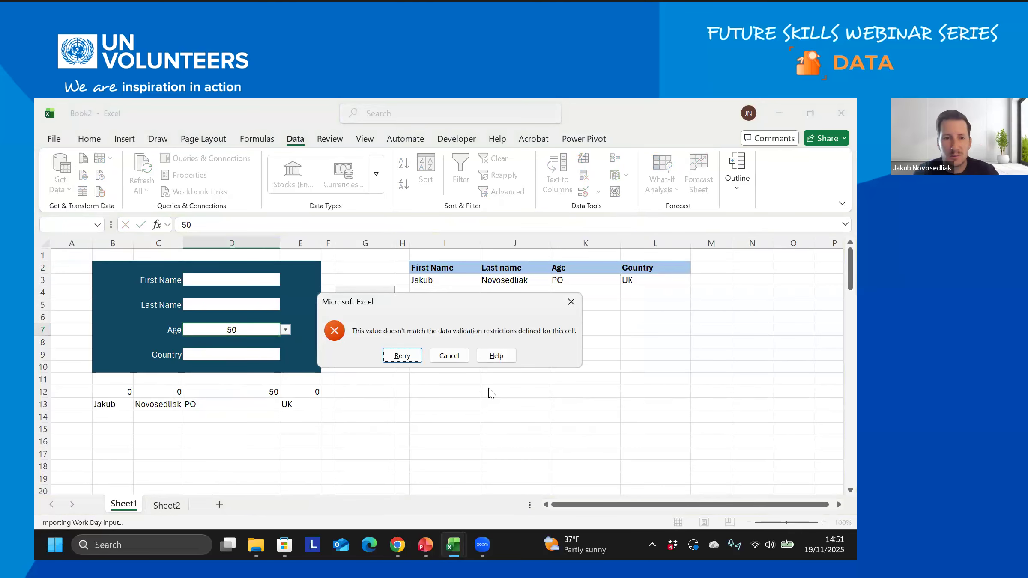
click(449, 356)
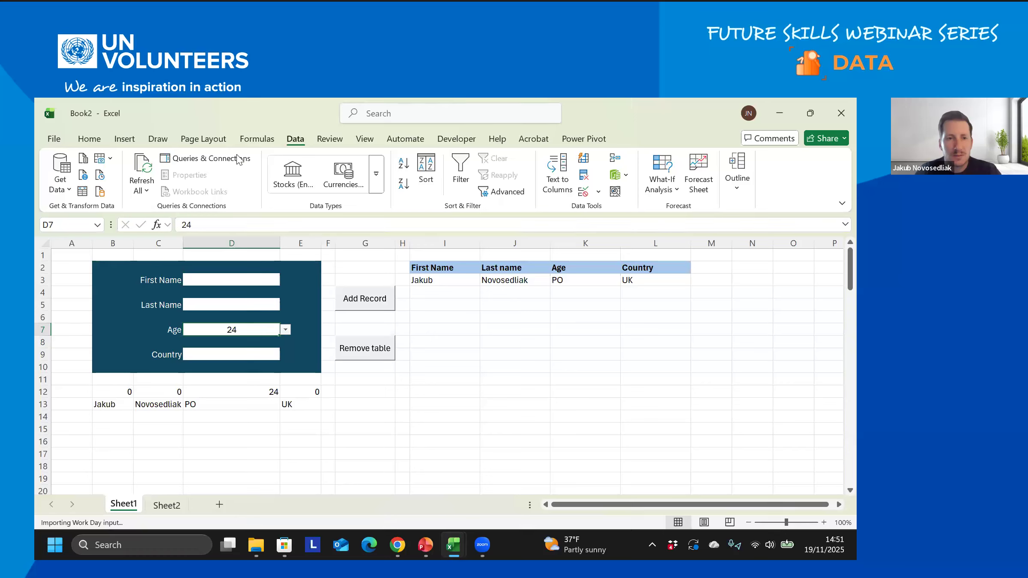
- Set the Age validation error alert title to 'STOP' with the message requiring list number values
click(584, 192)
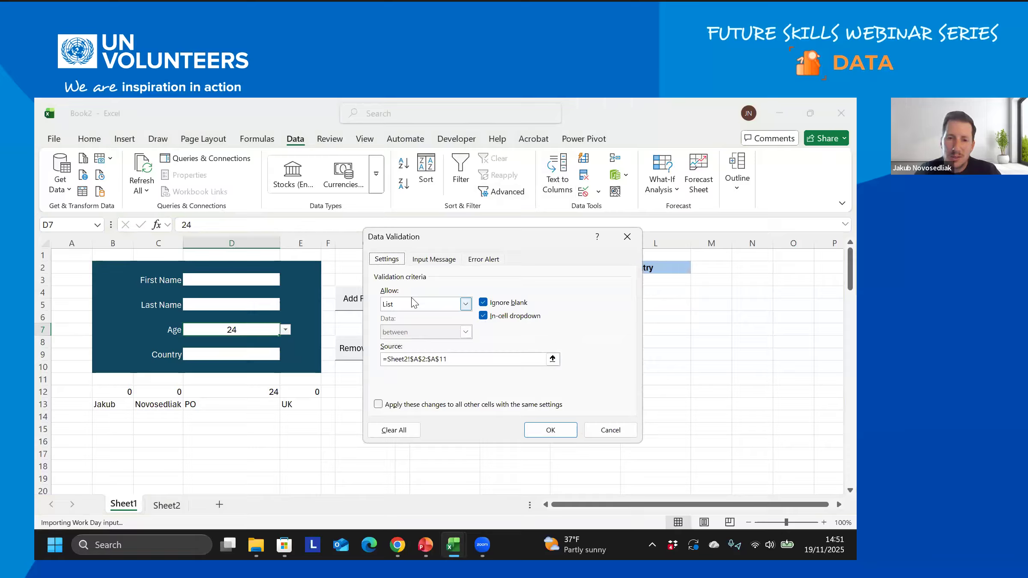
click(484, 261)
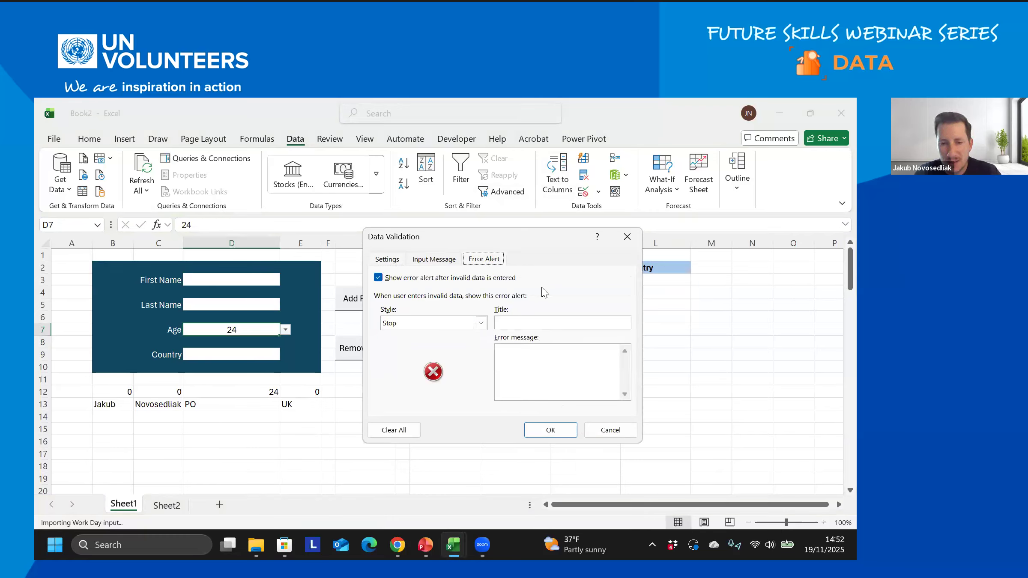
click(539, 321)
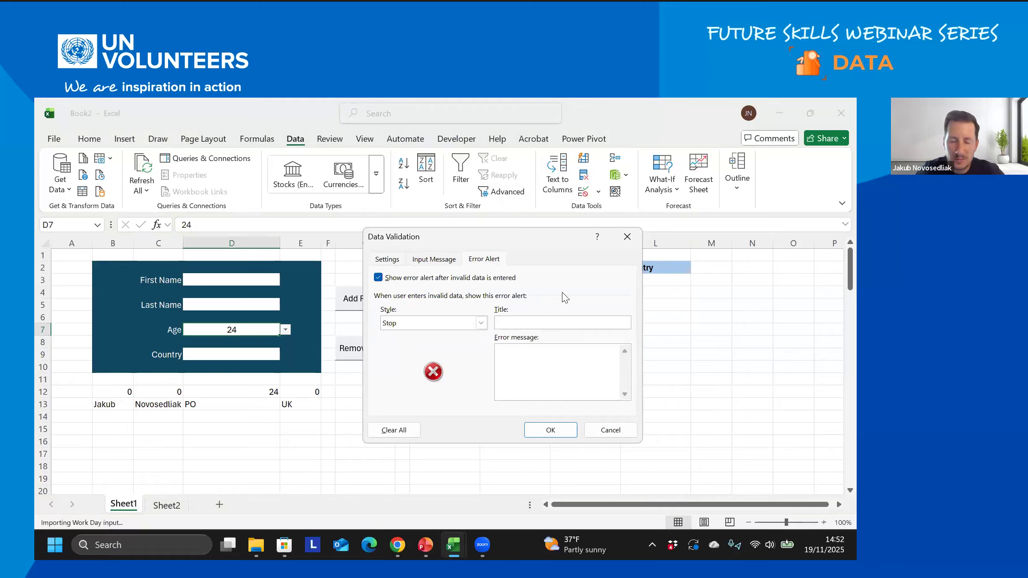
text(STOP)
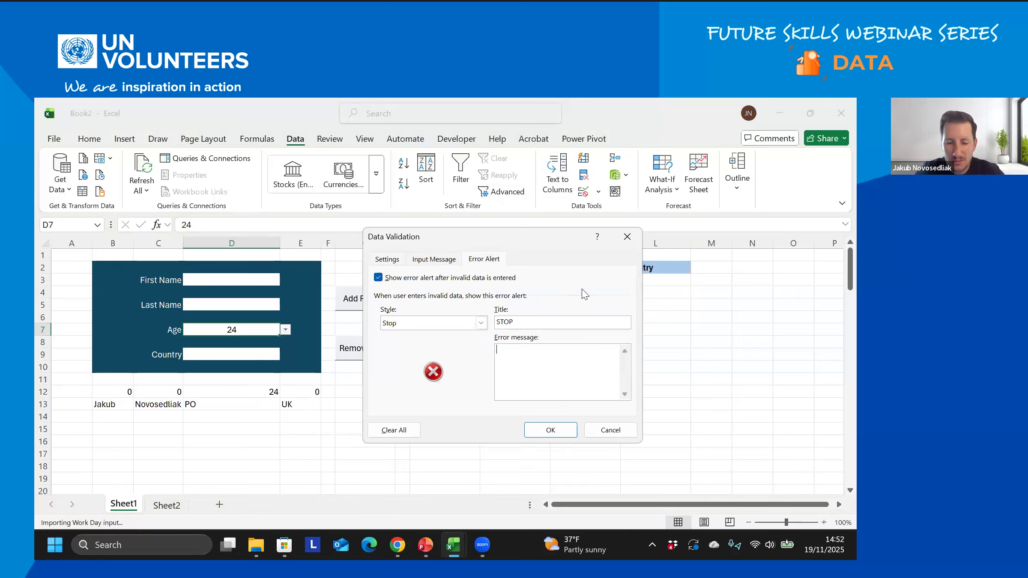
text(ou need to select from the list only)
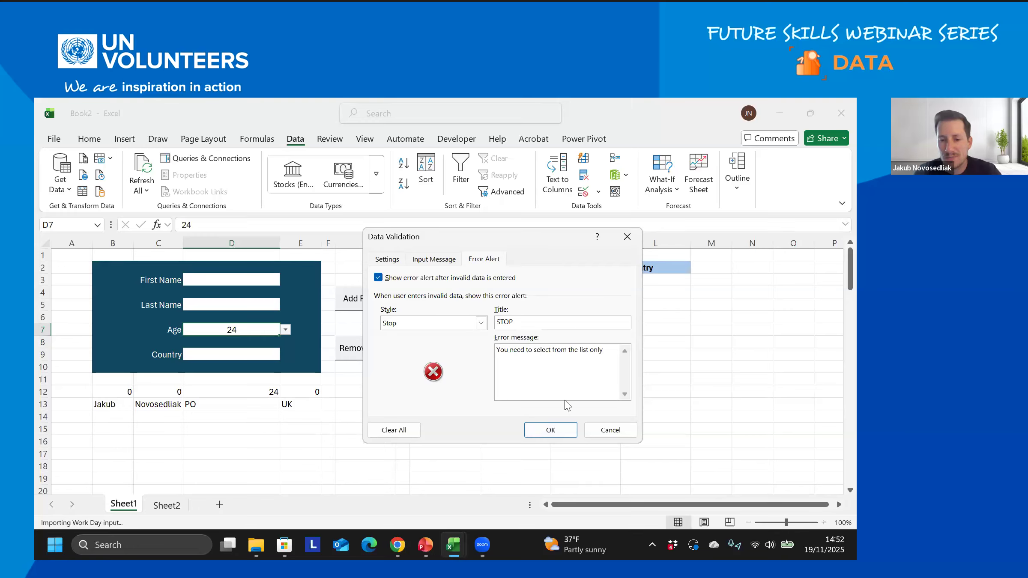
text( (number value)
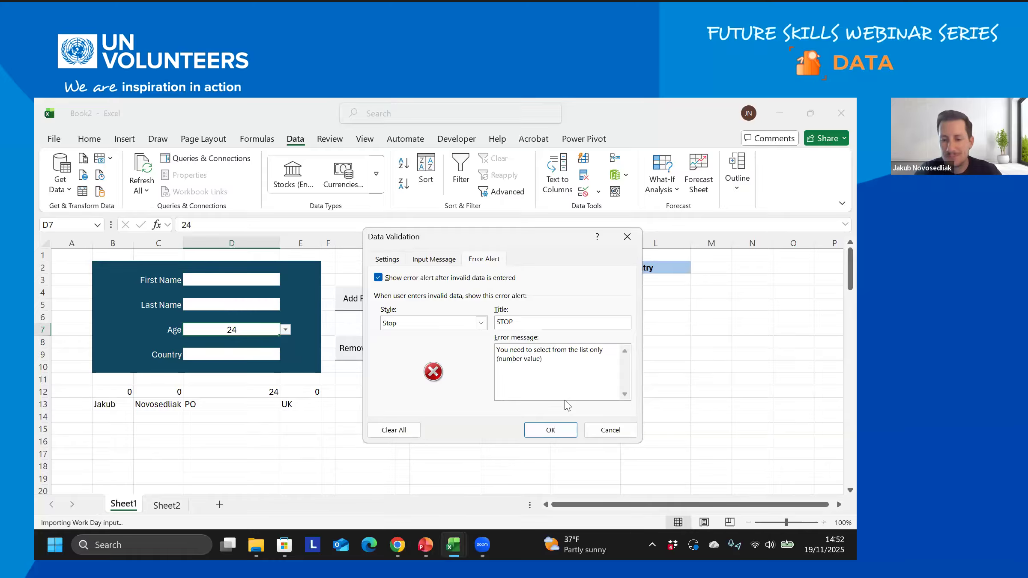
click(561, 432)
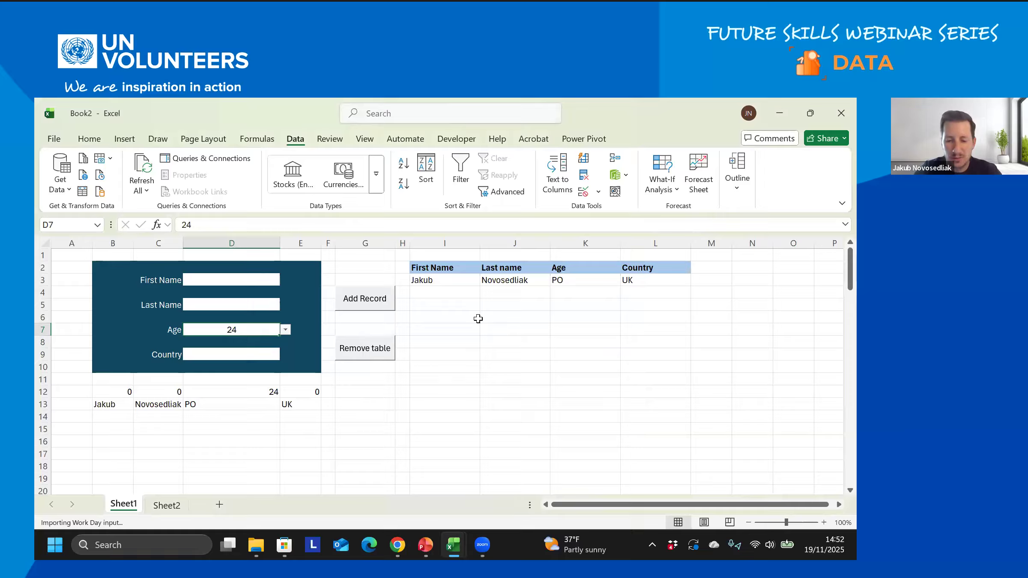
- Test the alert by entering 'Ja' in Age and cancelling the rejected entry
text(Ja)
key(Return)
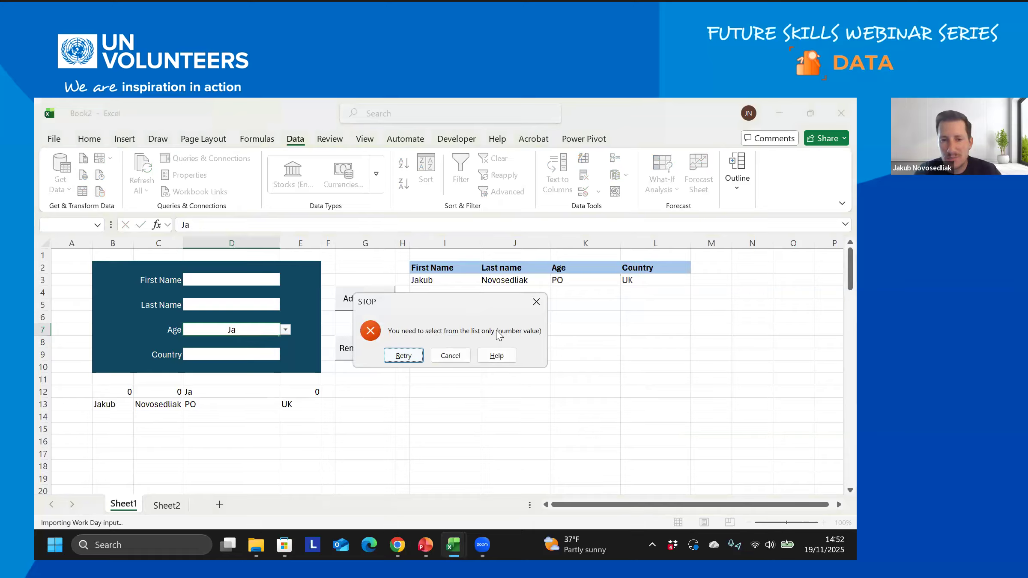
click(449, 358)
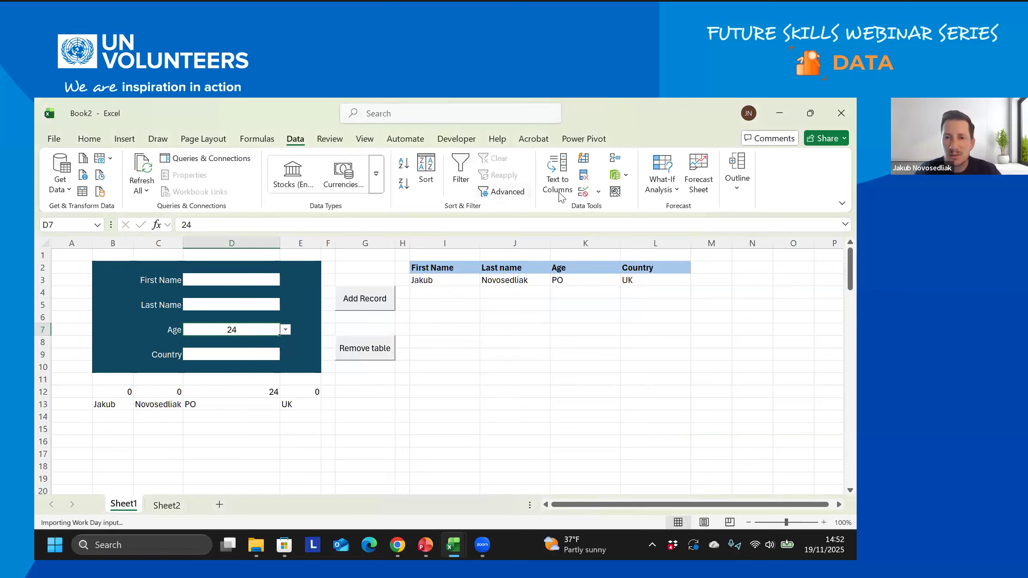
- Change the Age validation error alert style to Information
click(583, 191)
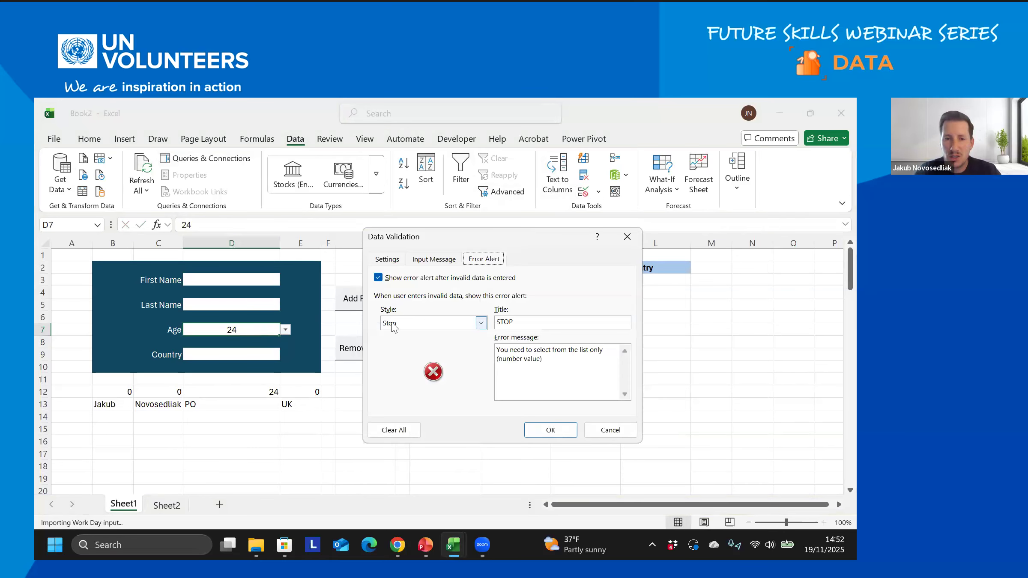
click(481, 324)
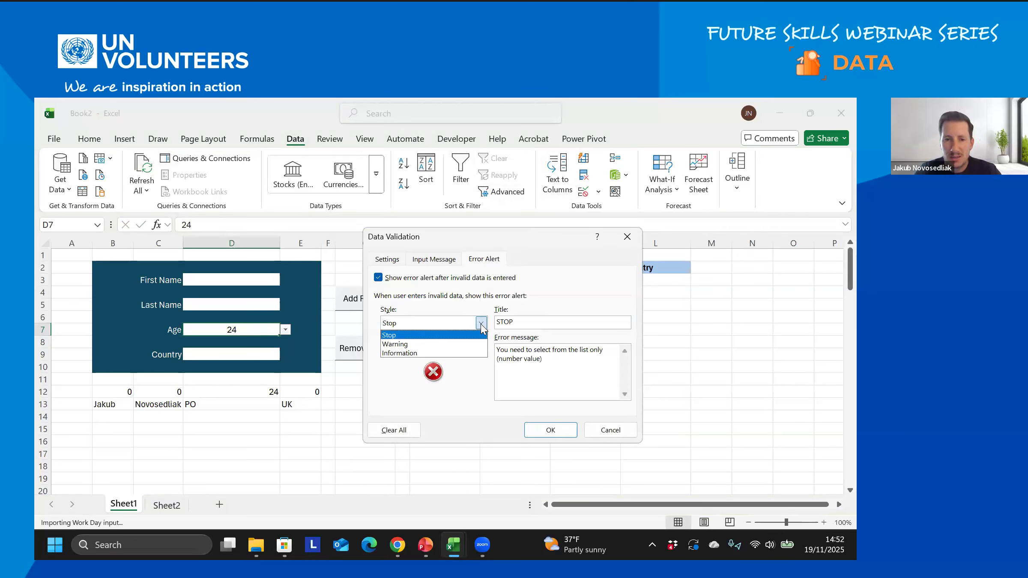
click(427, 353)
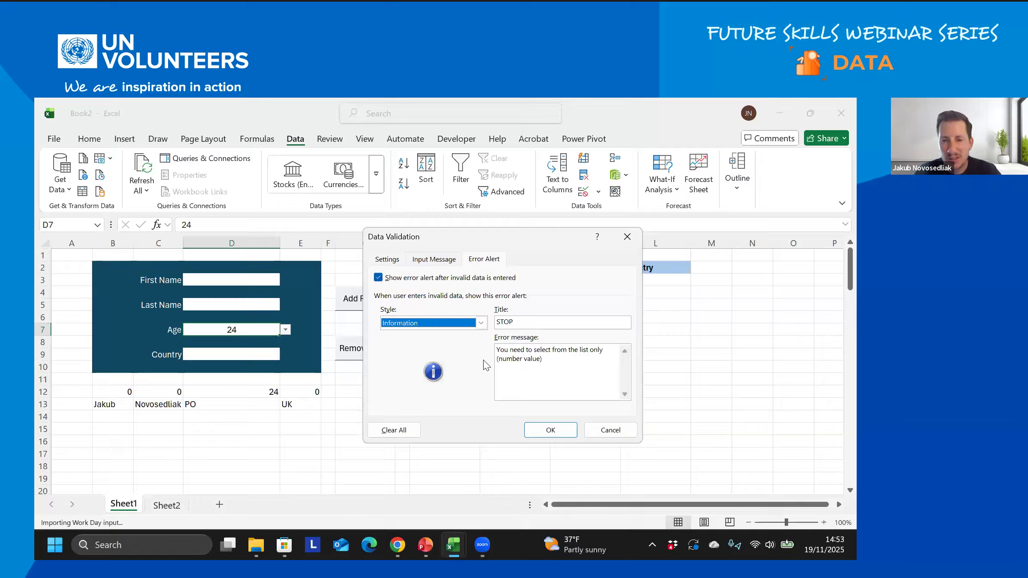
click(560, 431)
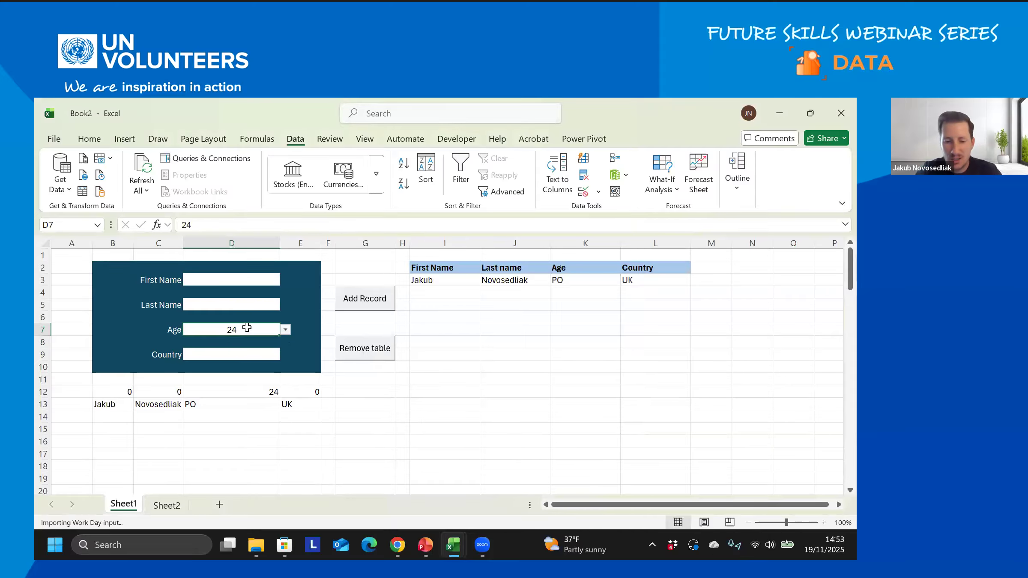
- Enter age 45, accept it despite the alert, and add it as a new table record
text(45)
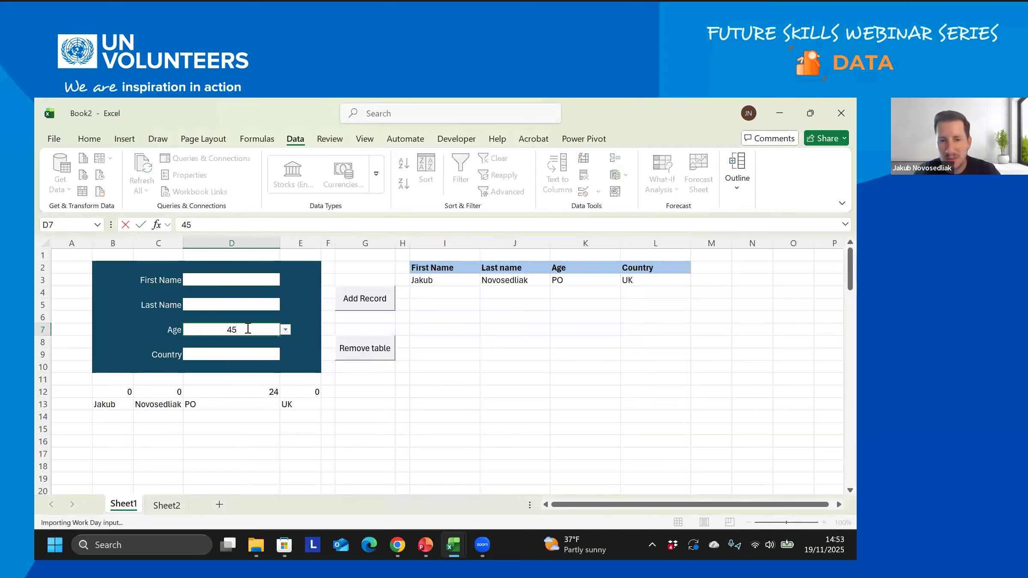
key(Return)
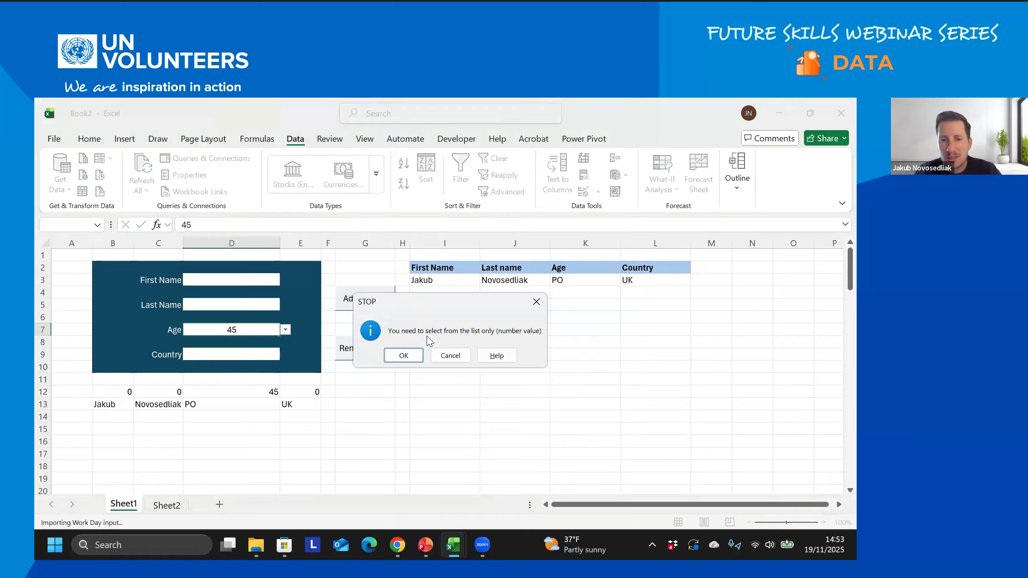
click(407, 356)
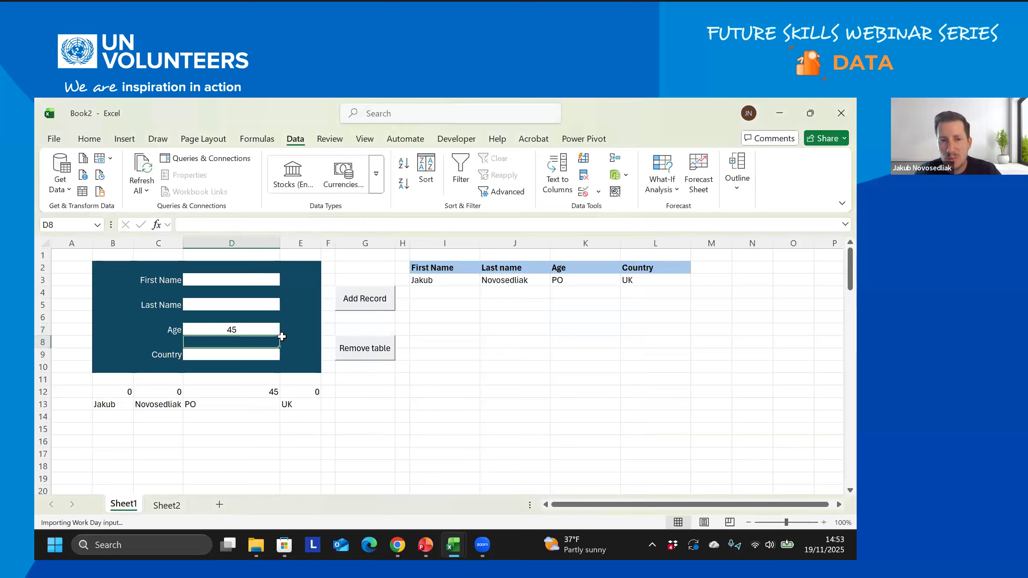
click(251, 329)
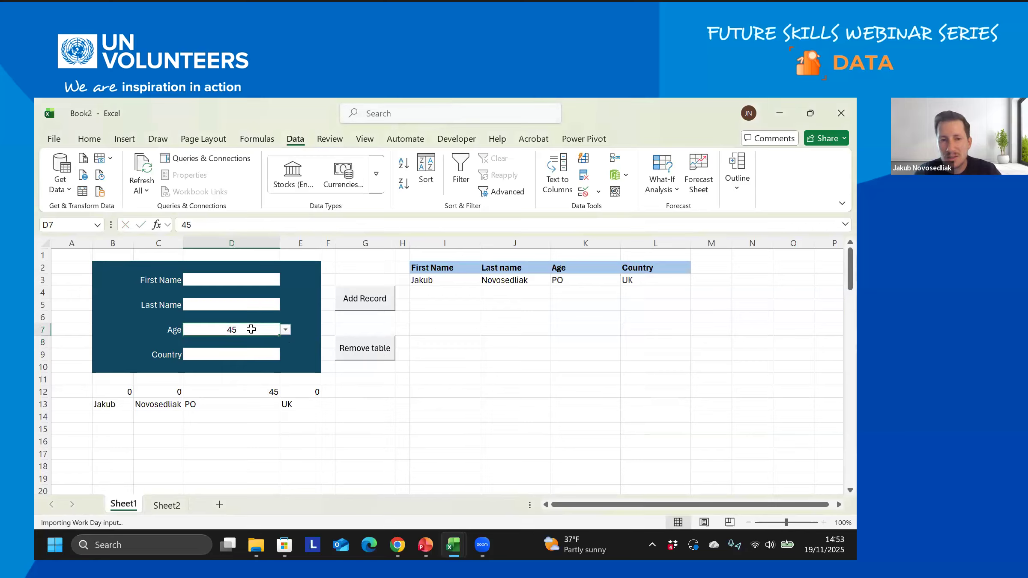
click(363, 299)
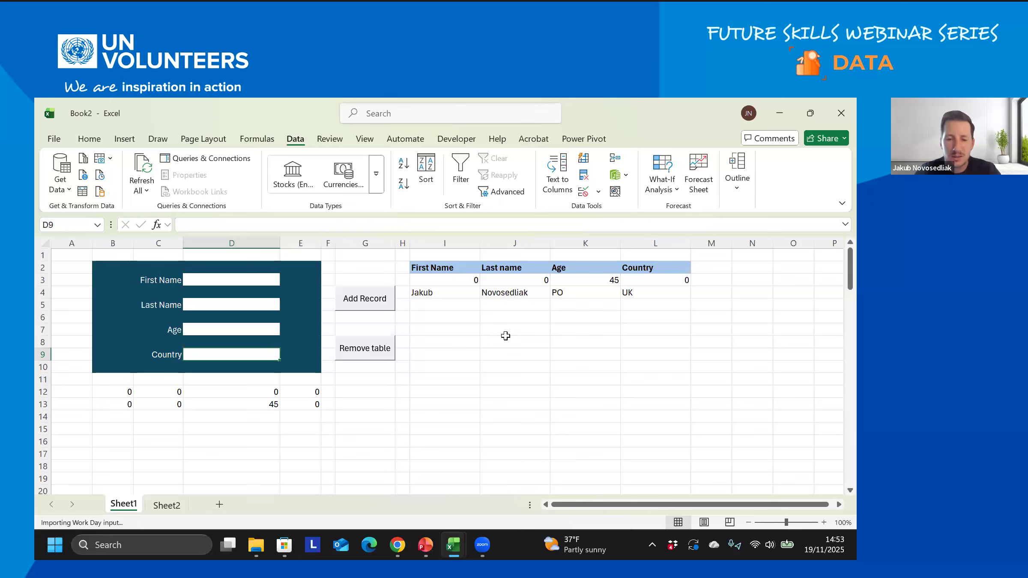
- Review the refresh-data exercise on the automation workbook's Exercise sheet
mouse_move(452, 545)
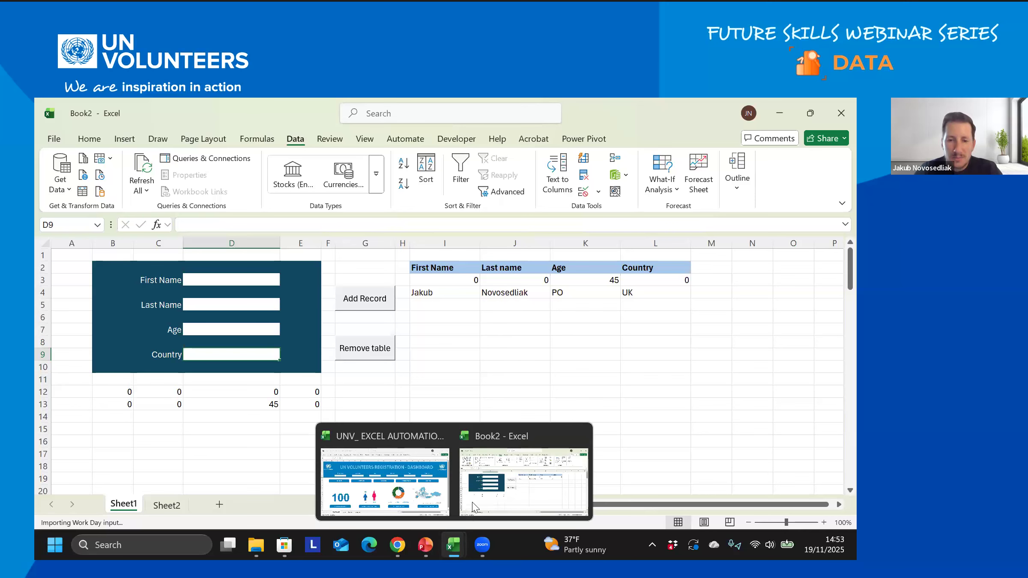
click(438, 498)
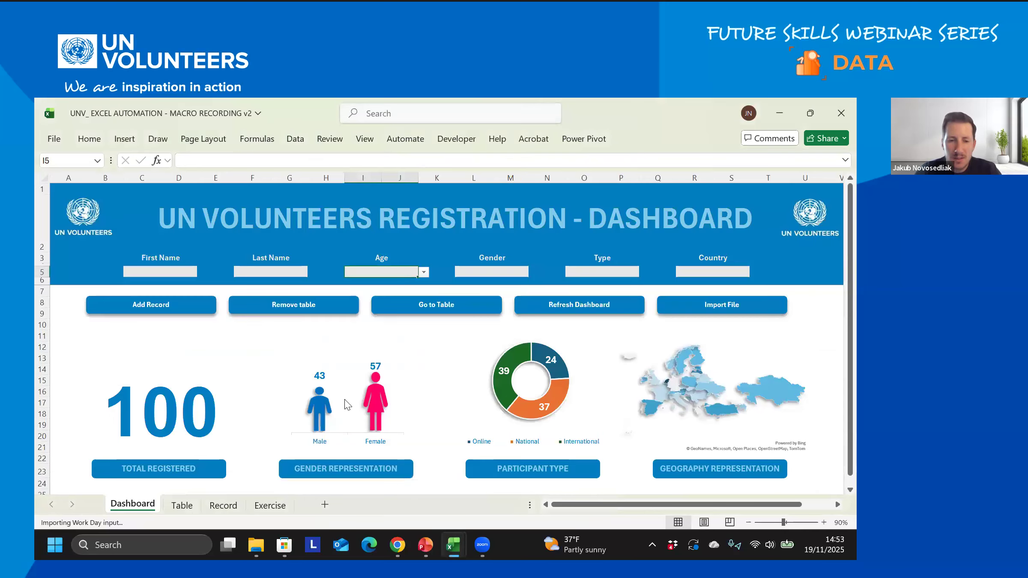
click(274, 505)
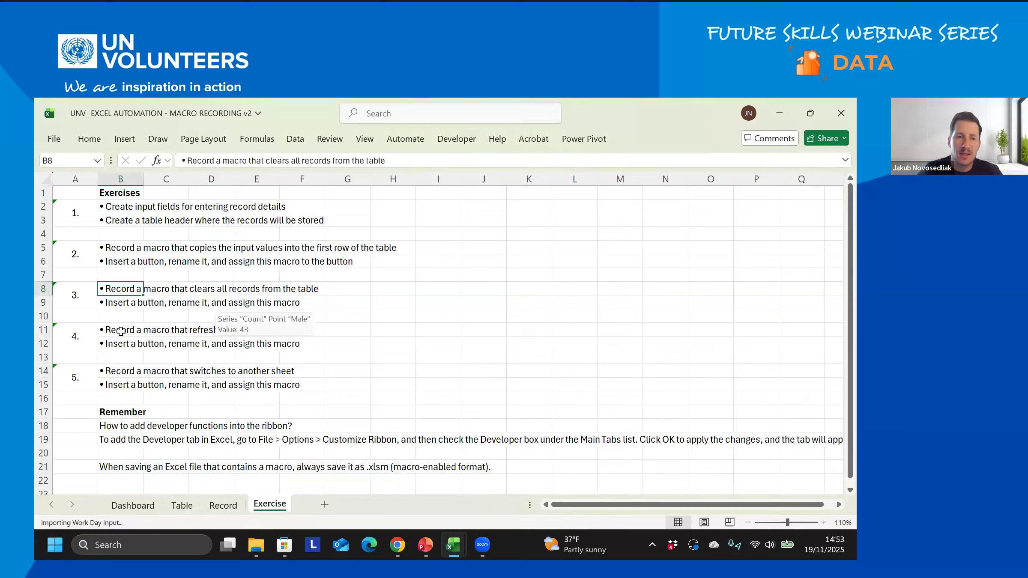
click(121, 331)
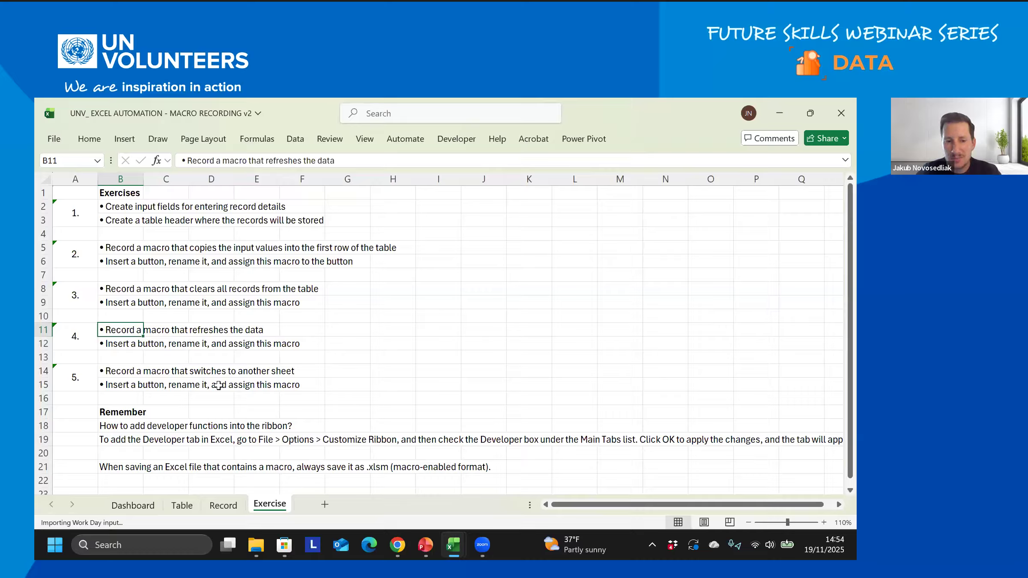
- Go back to Book2, then run the PowerPoint key-learnings slide full screen from the current slide
mouse_move(453, 545)
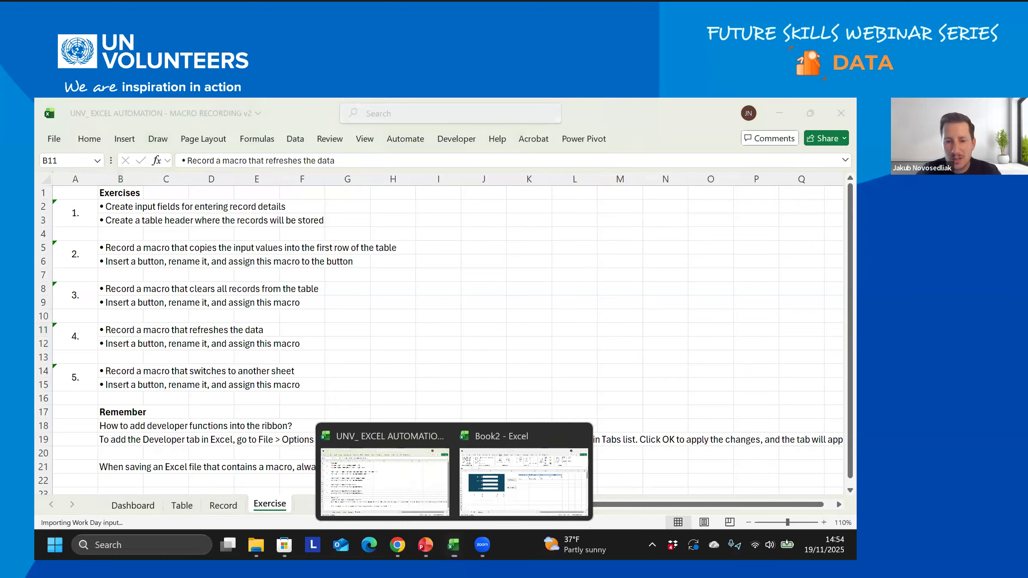
click(528, 470)
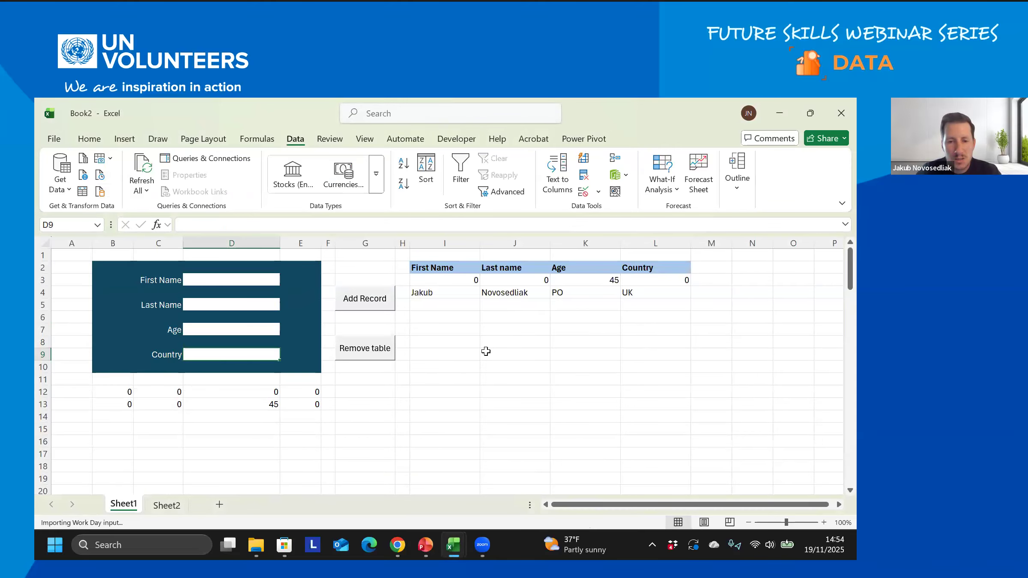
click(425, 545)
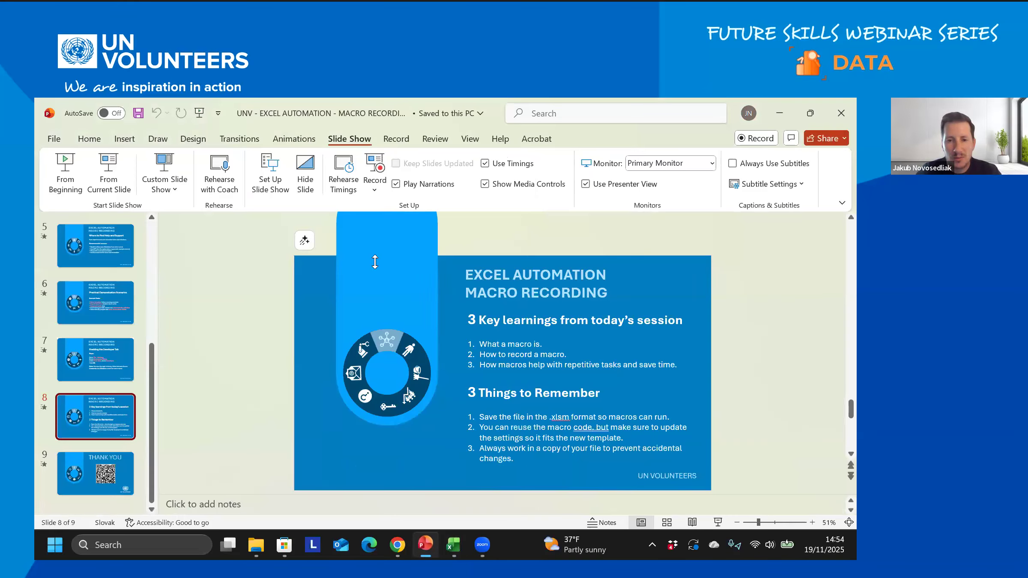
key(shift+F5)
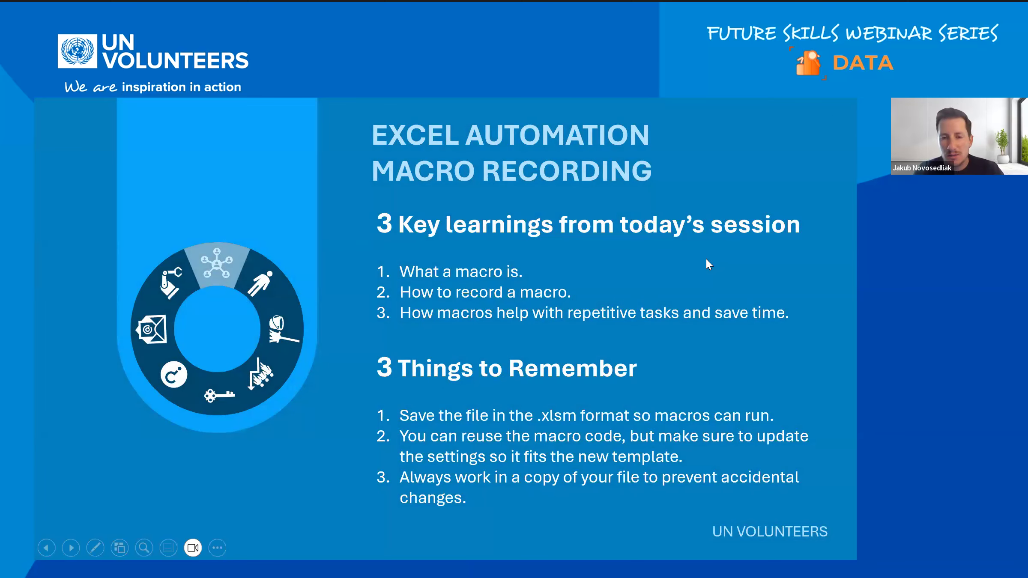